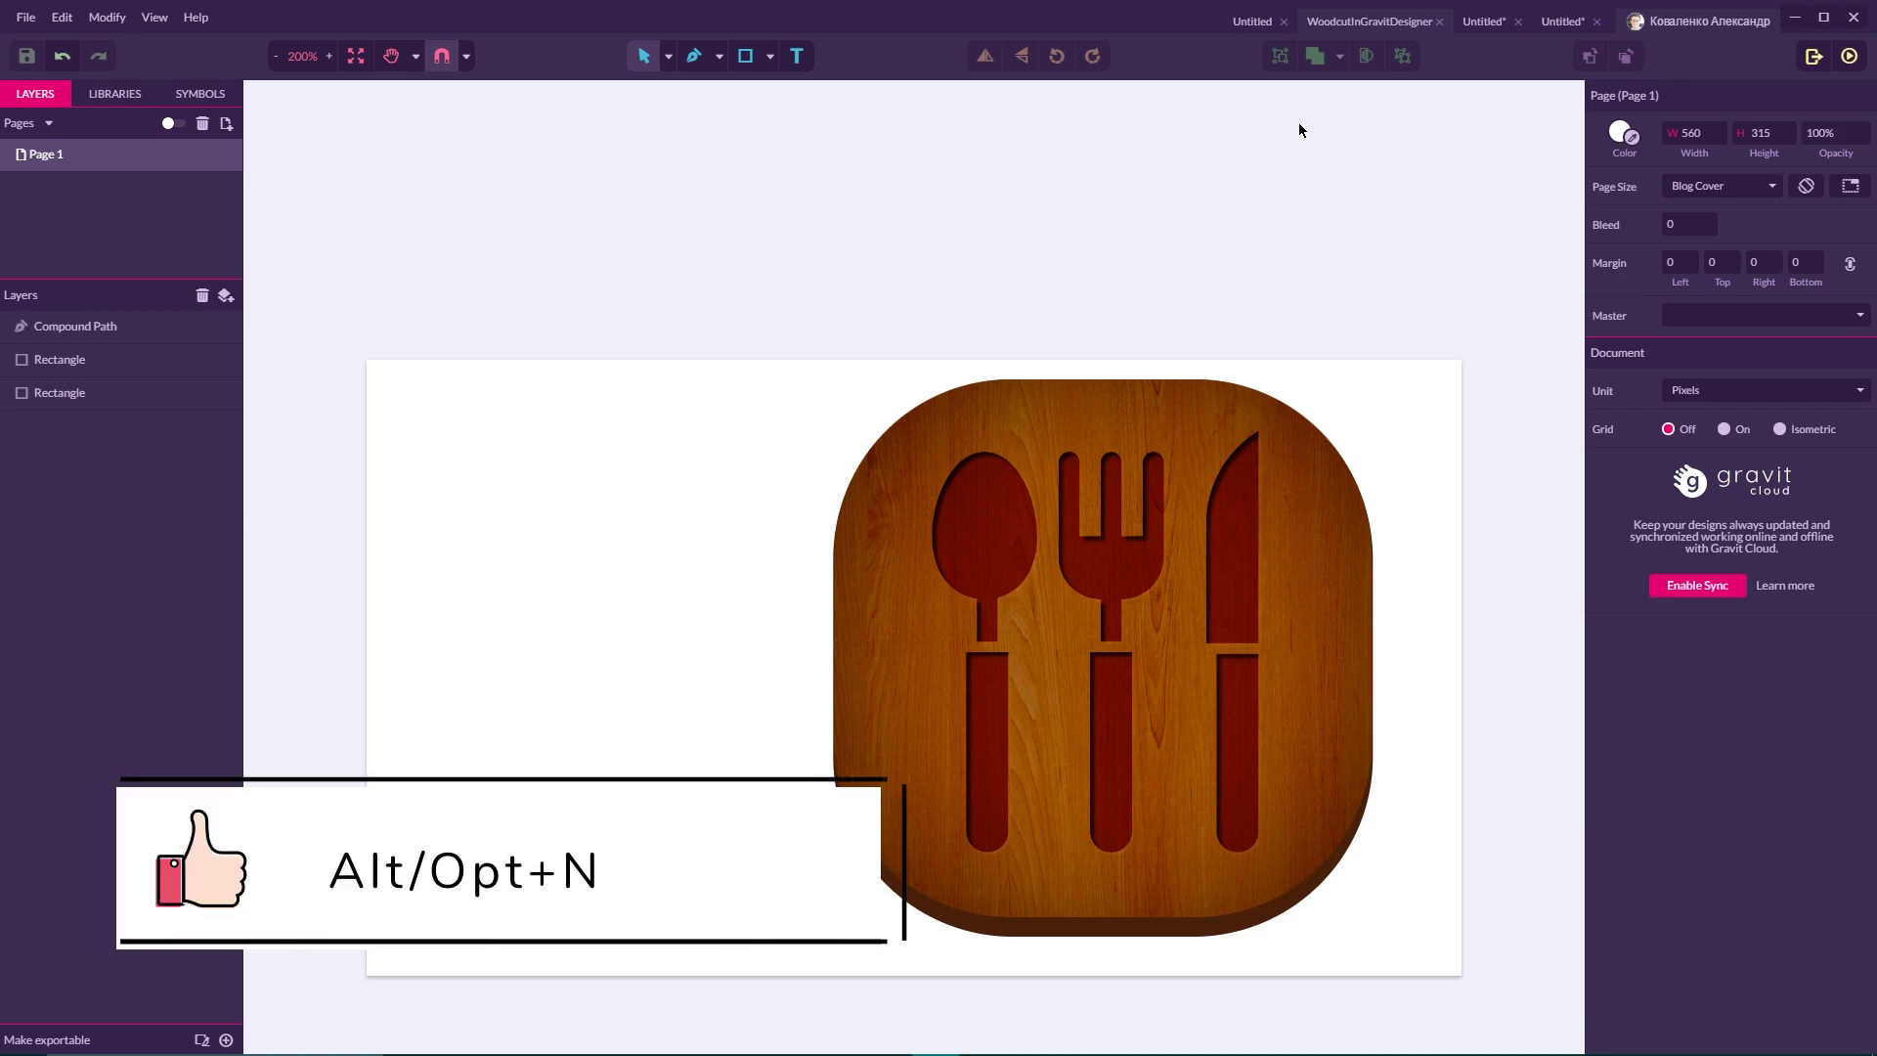
Create a new 560 × 315 Blog Cover design and zoom in to 200%.
key("alt+n")
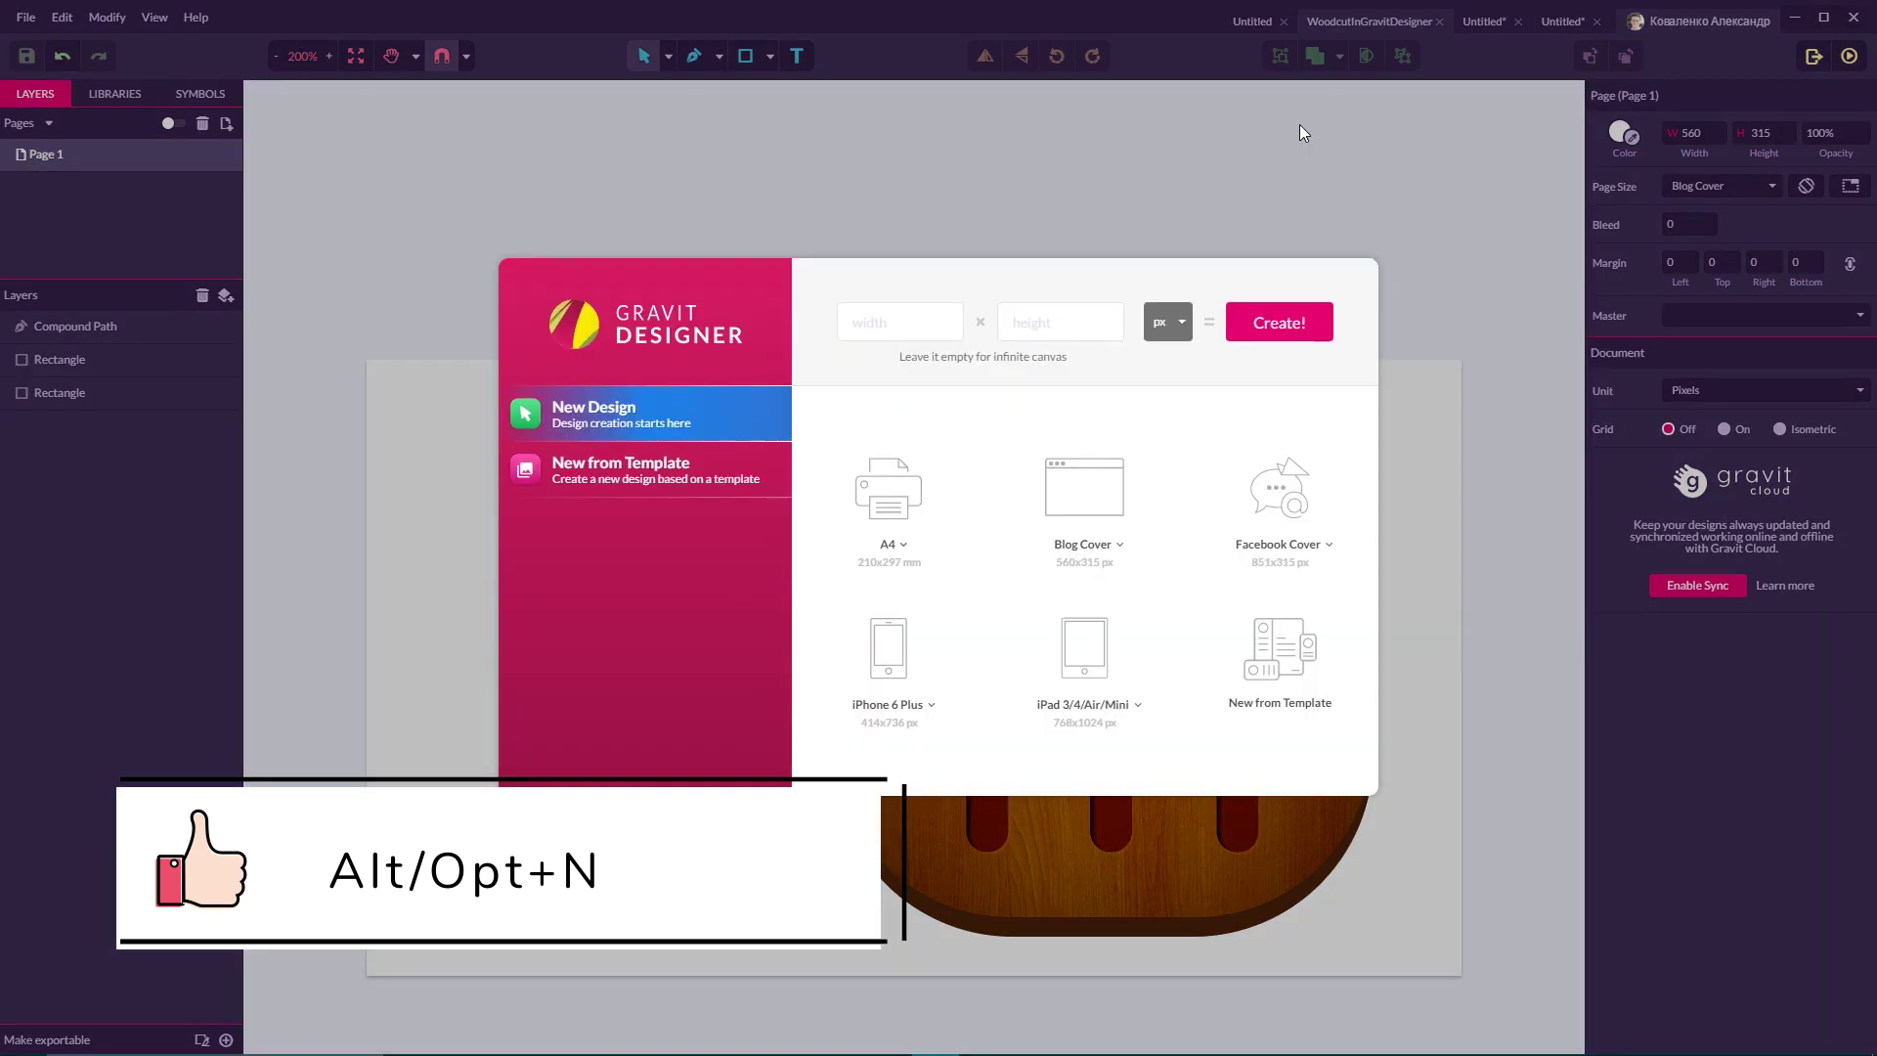
left_click(1116, 486)
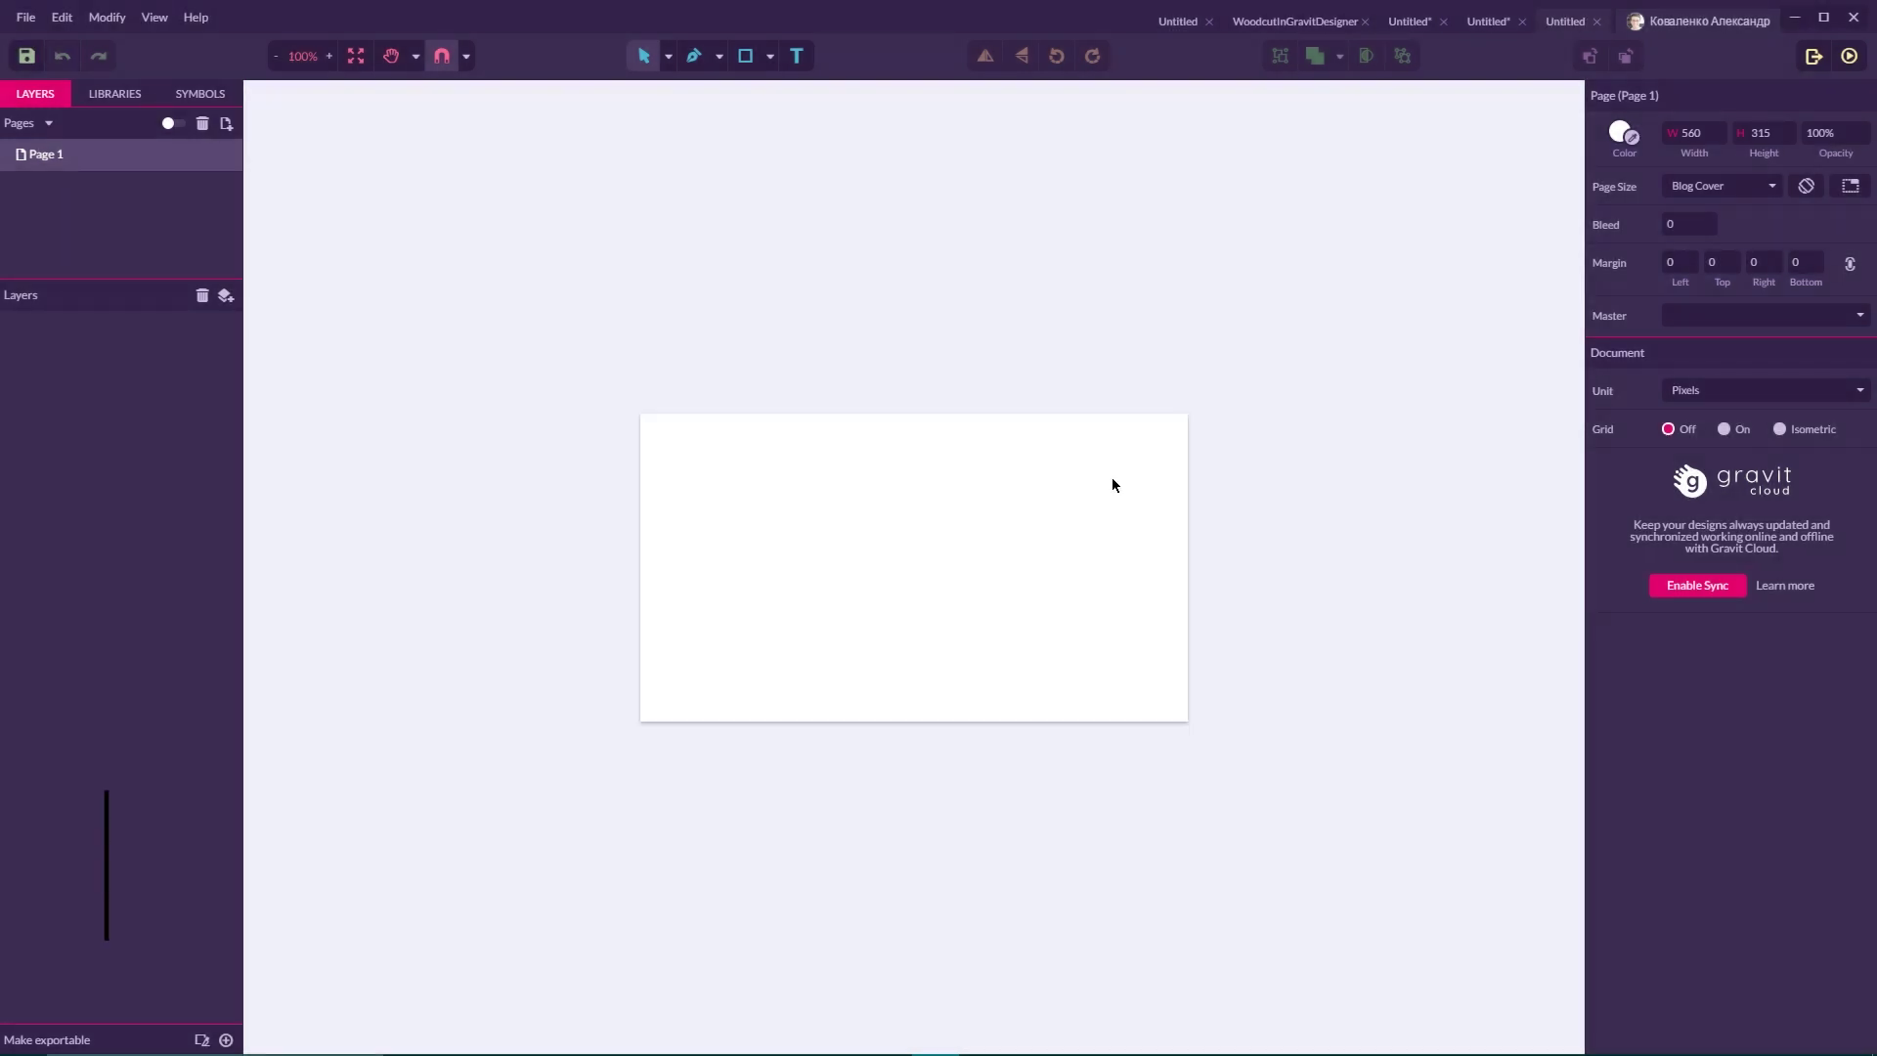
key("ctrl+plus")
key("ctrl+plus")
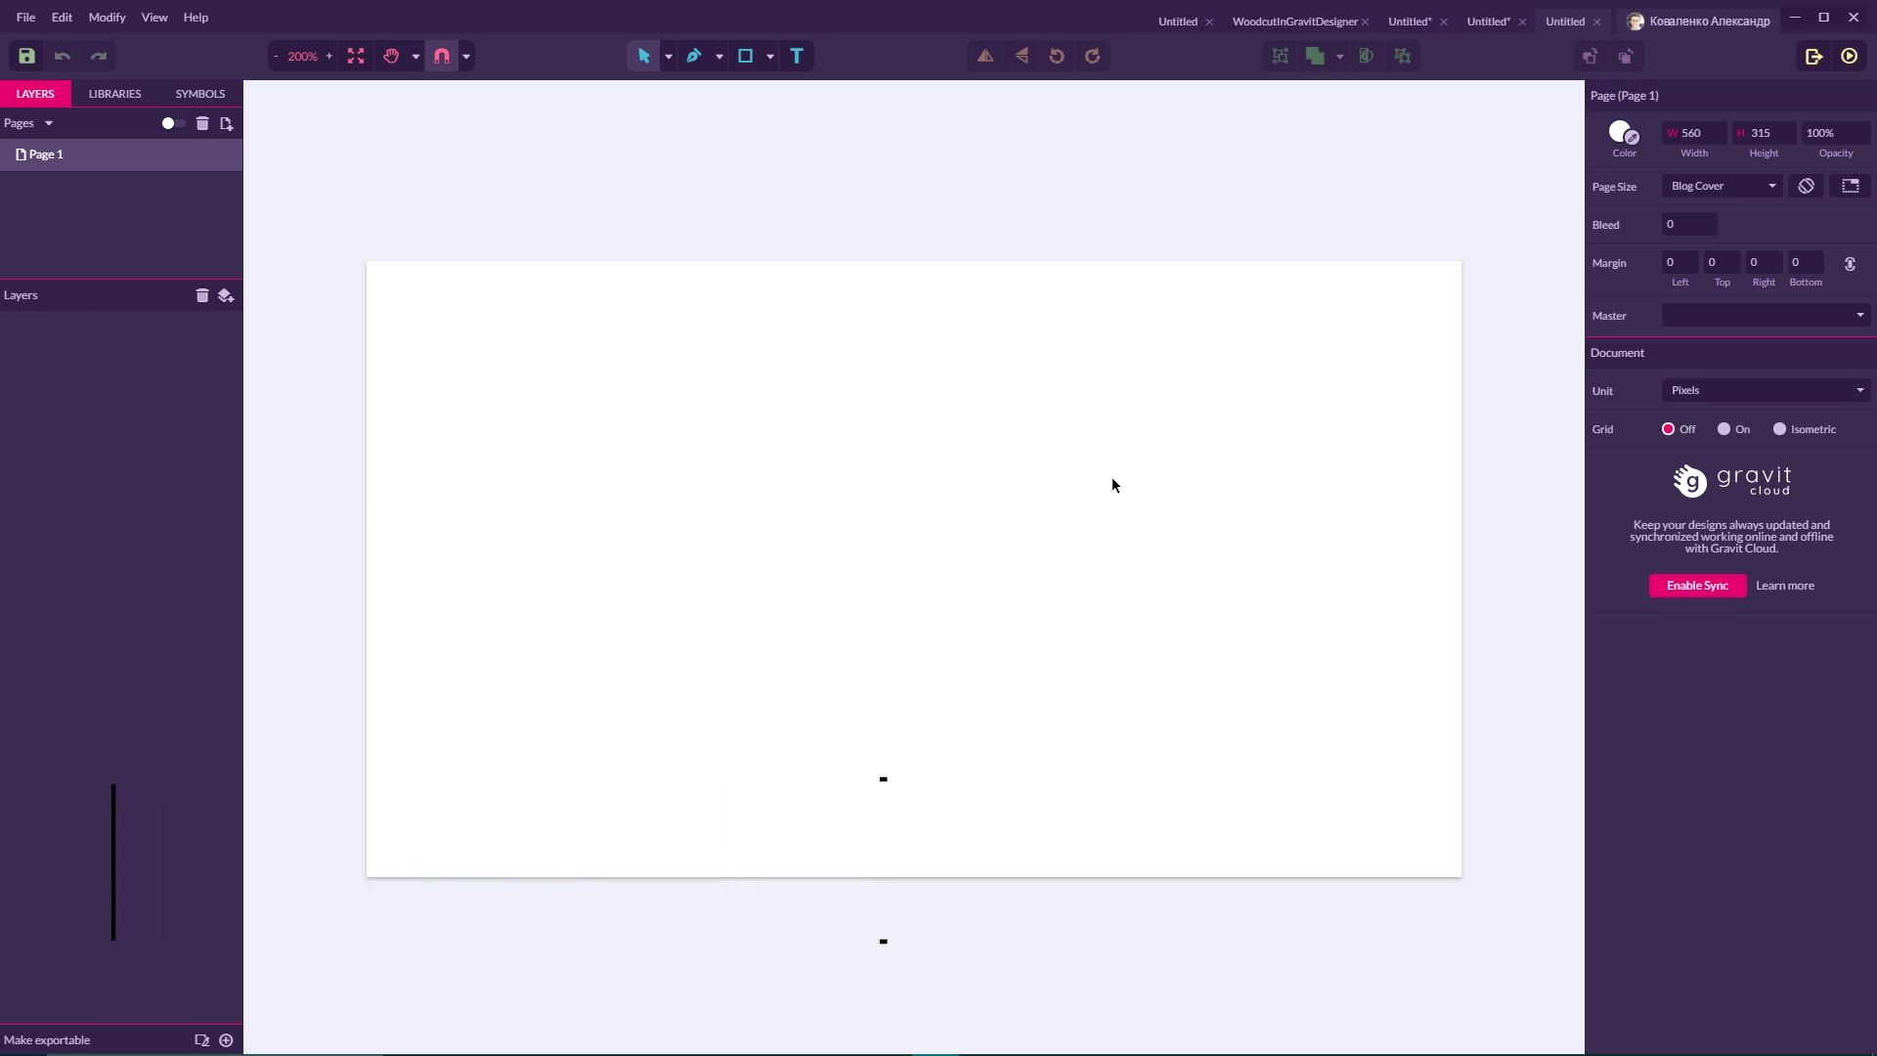
Draw a square in the middle of the page with the Rectangle tool.
key("r")
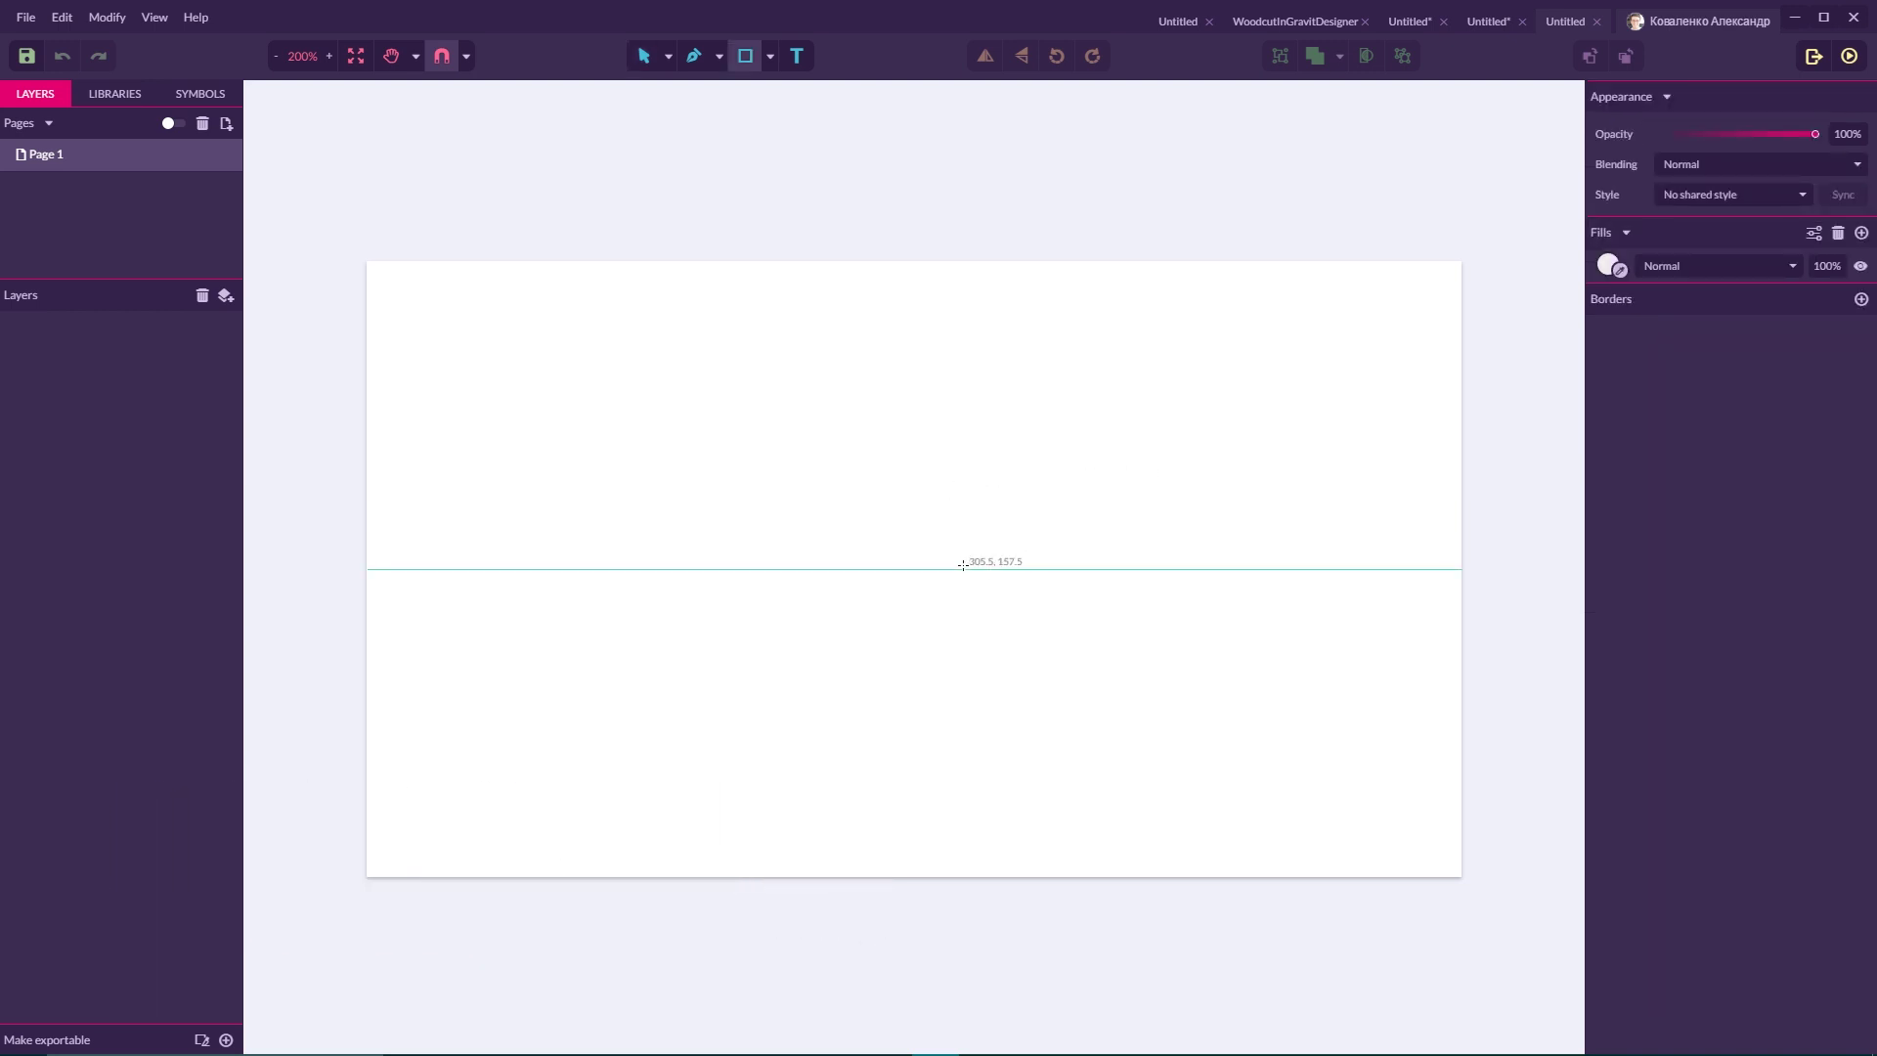
left_click_drag(963, 565, 1041, 774)
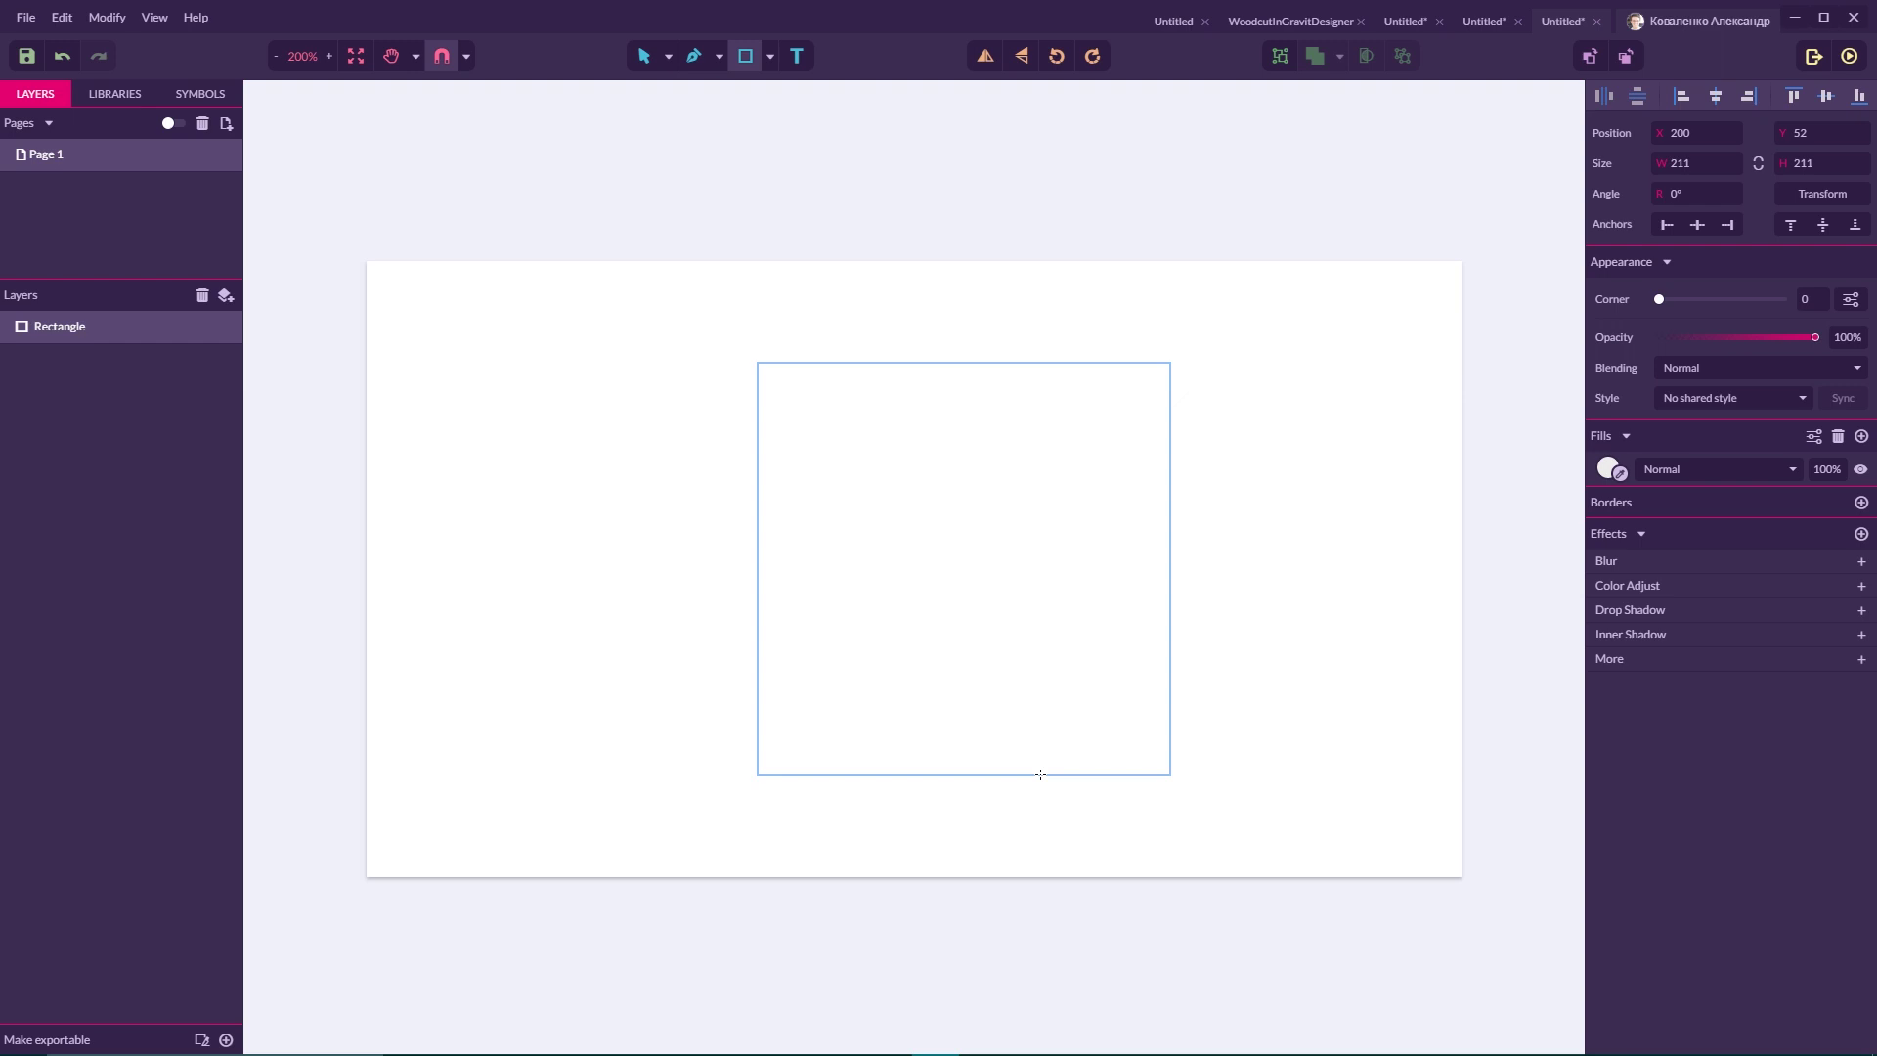
left_click_drag(1040, 774, 1040, 774)
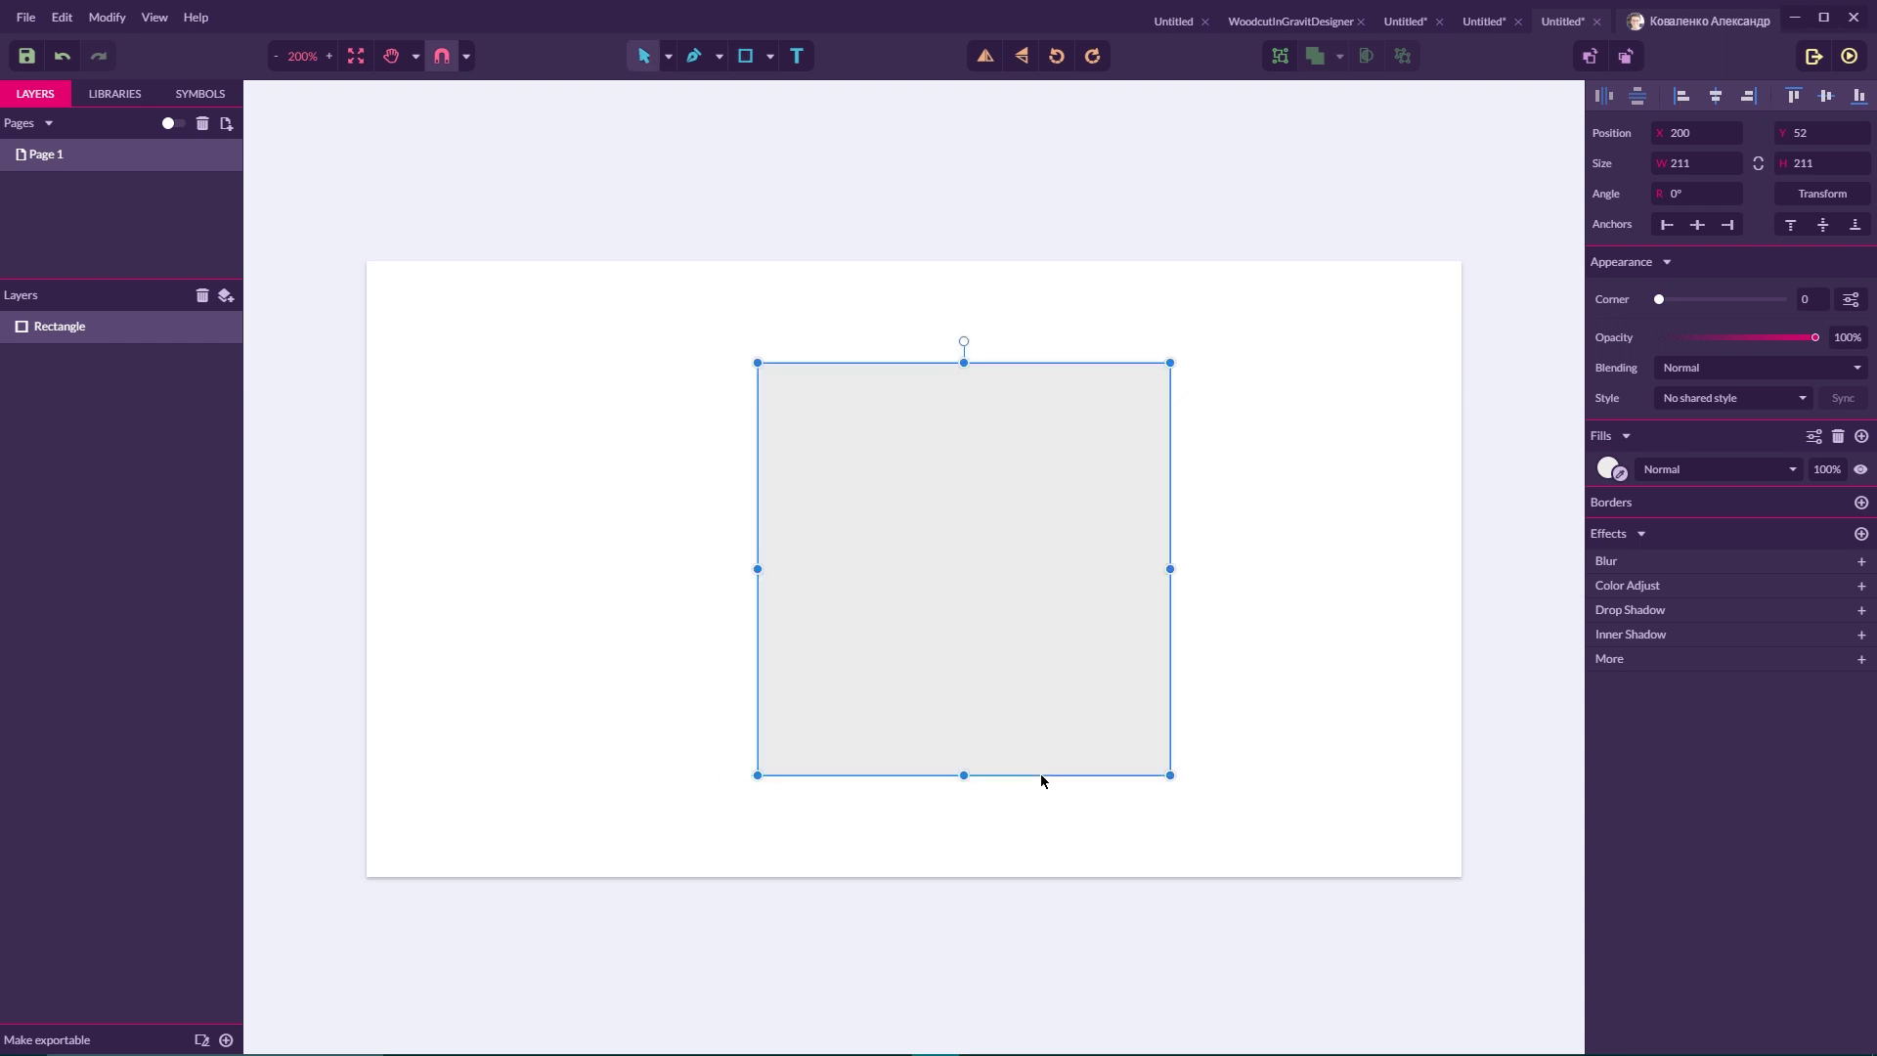
Lock proportions and resize the square to 275 × 275 px.
left_click(1694, 164)
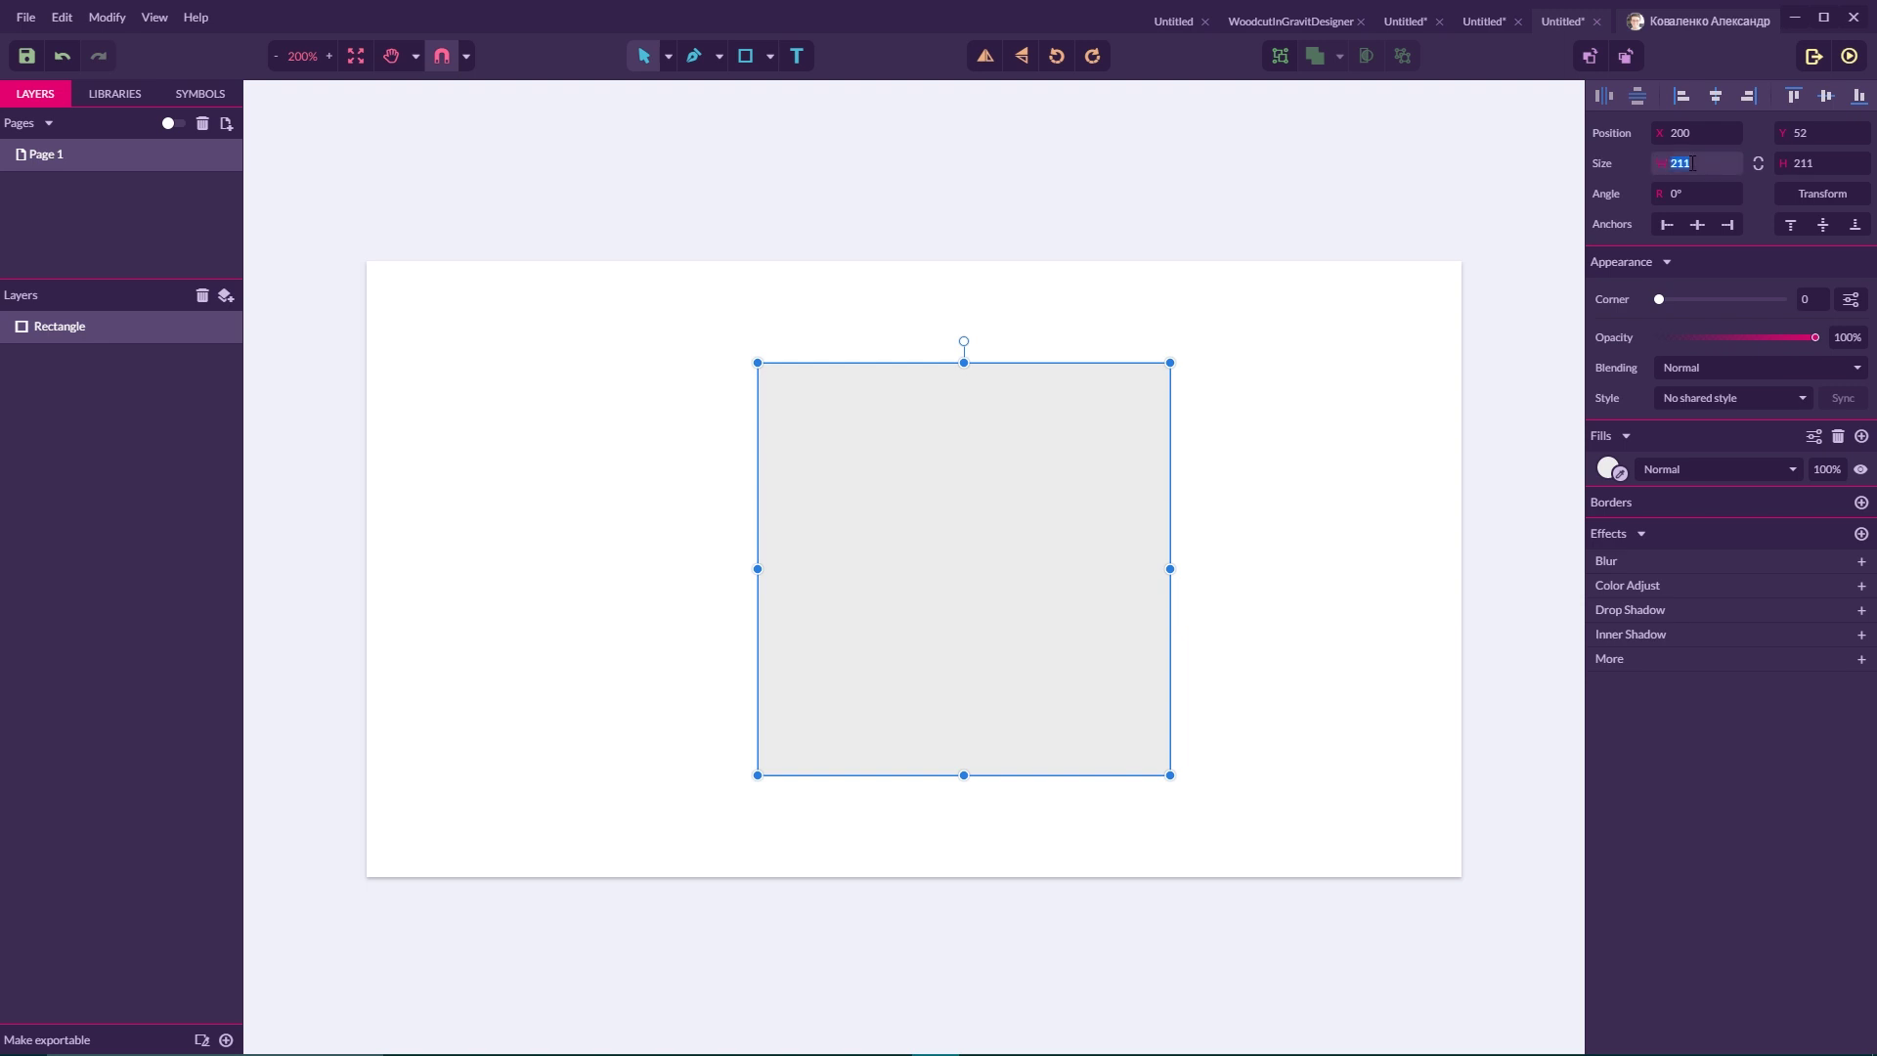
left_click(1696, 161)
left_click(1758, 164)
key("super+plus")
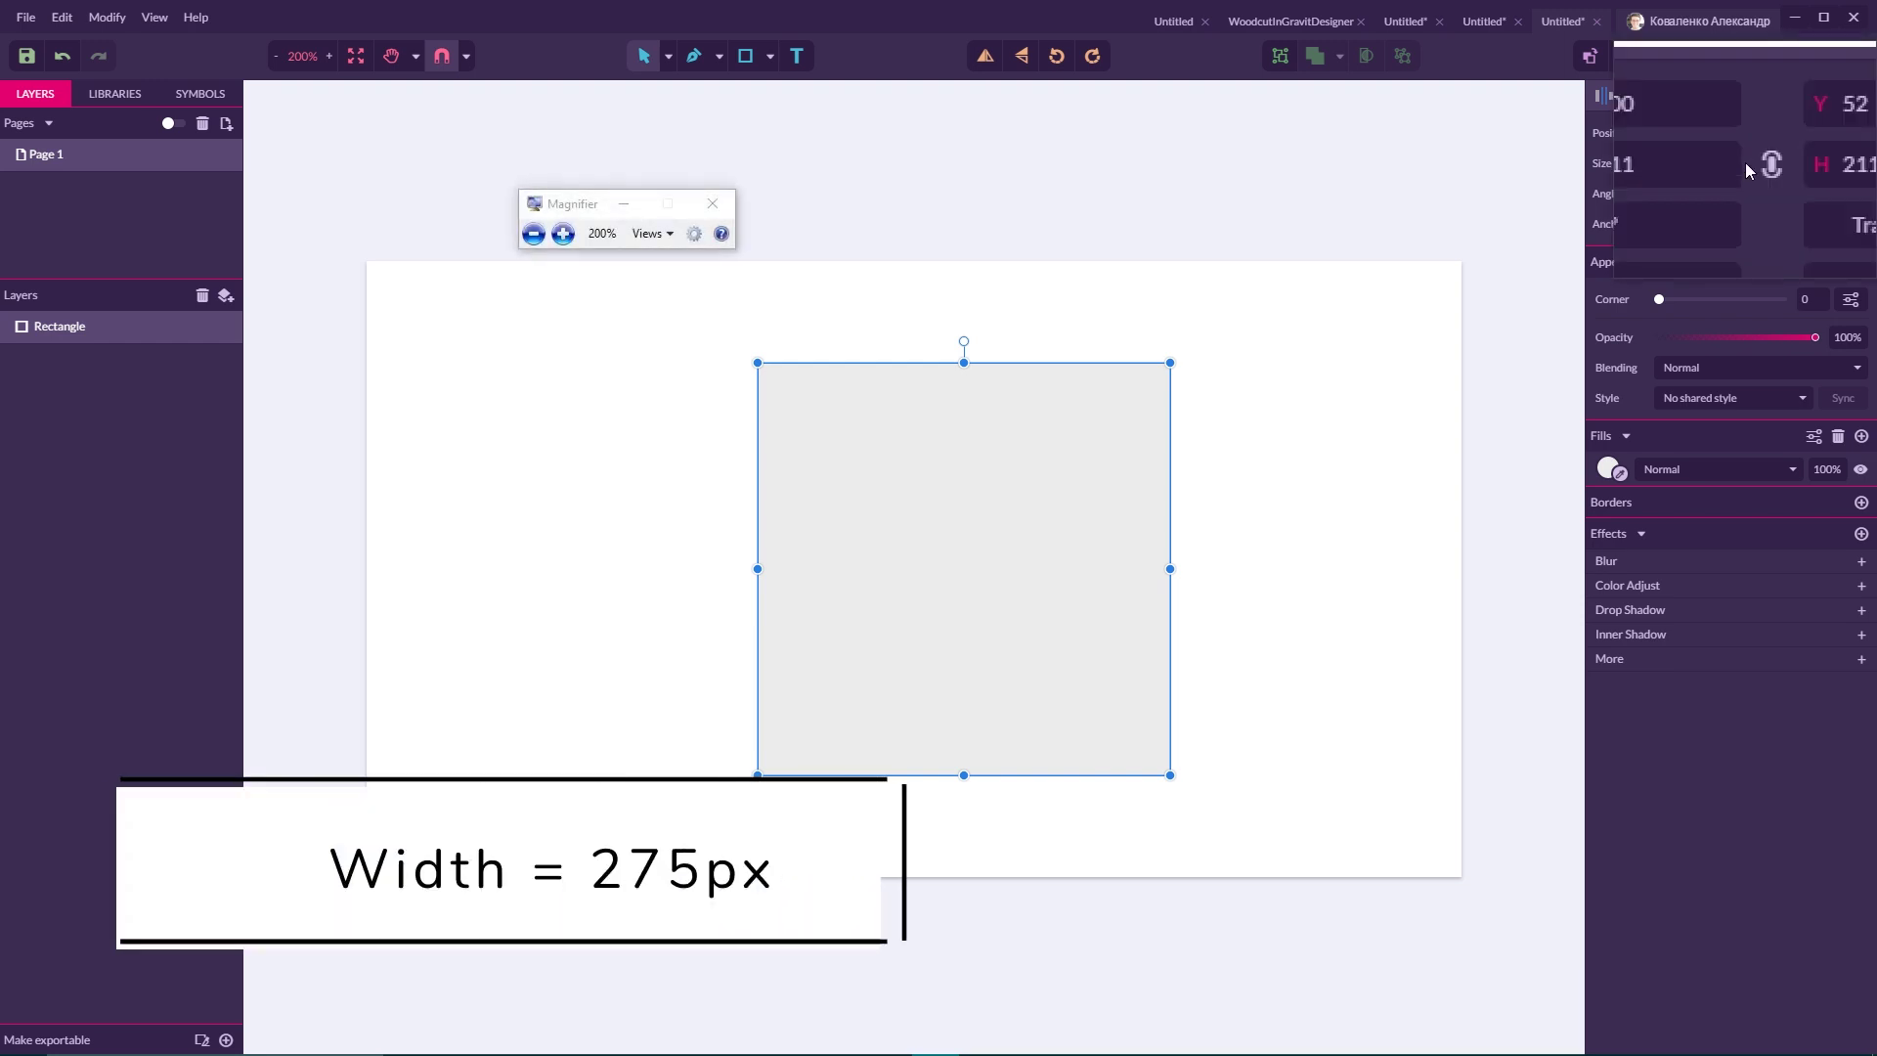
key("super+Escape")
left_click(1697, 166)
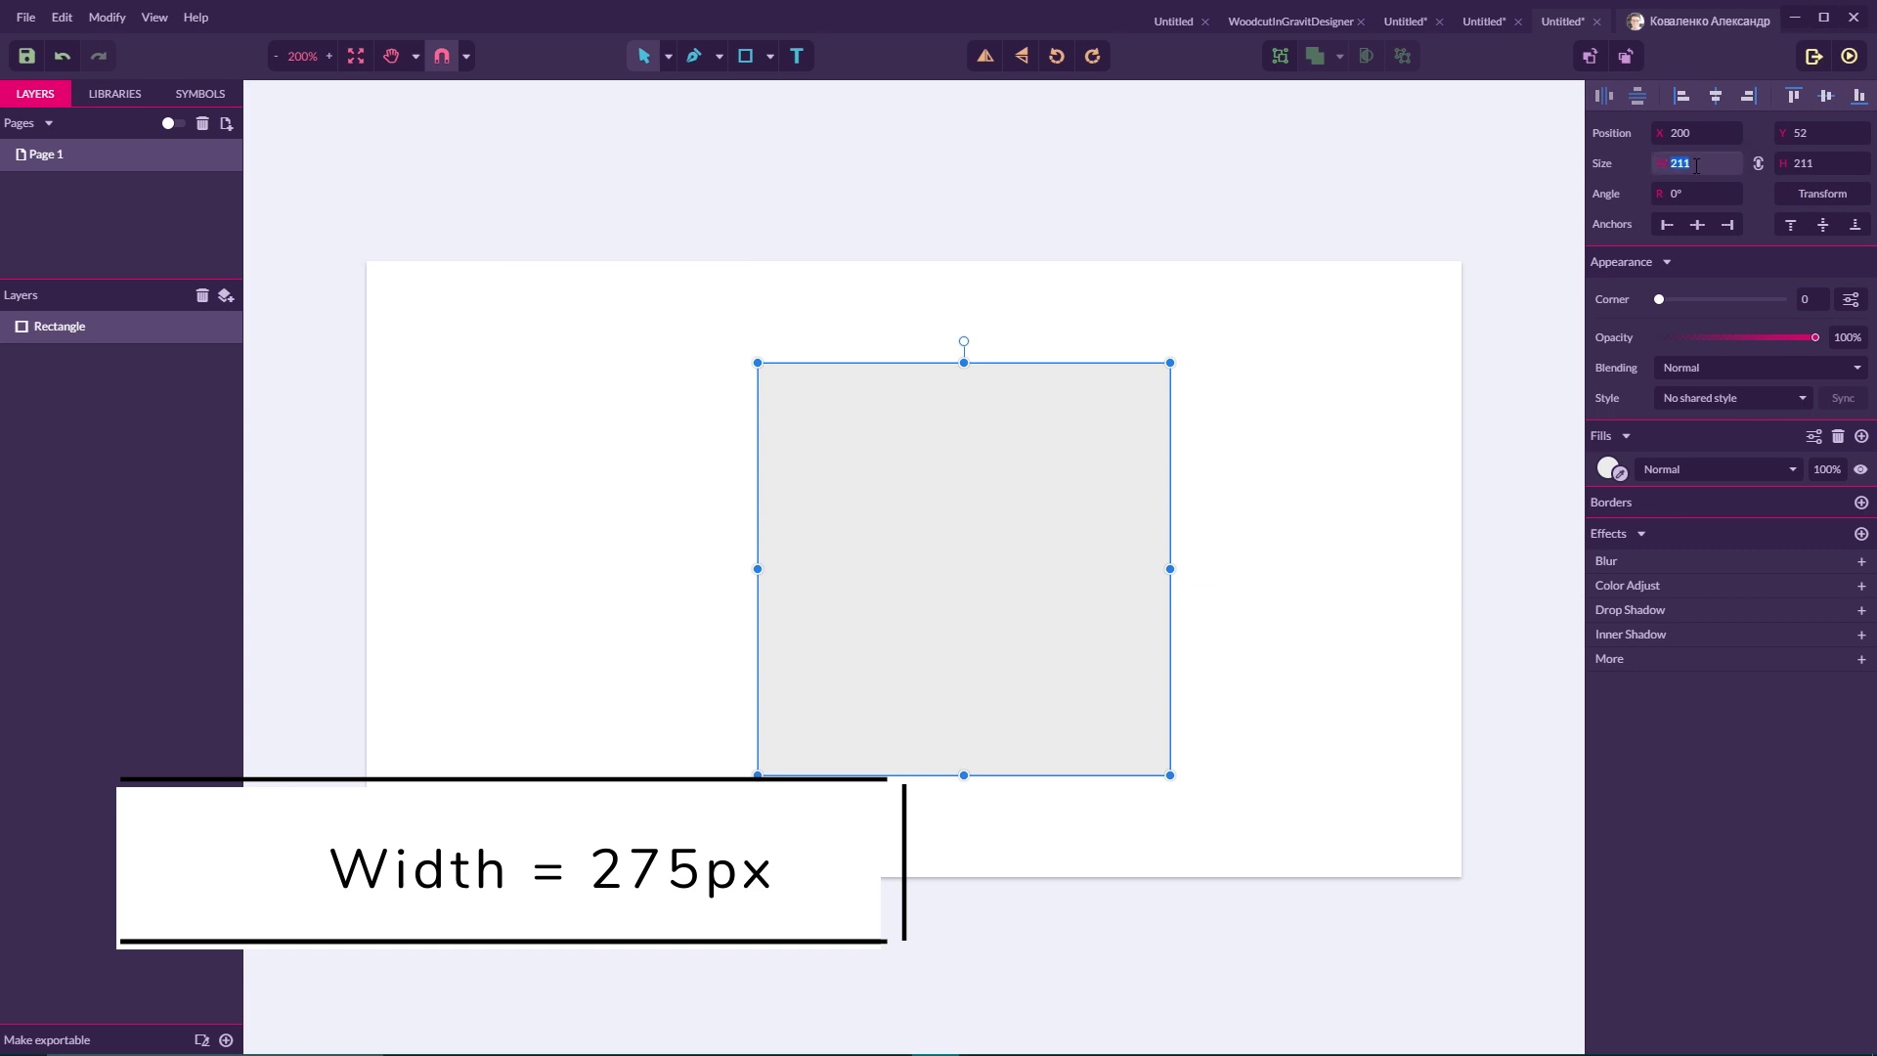
type("2")
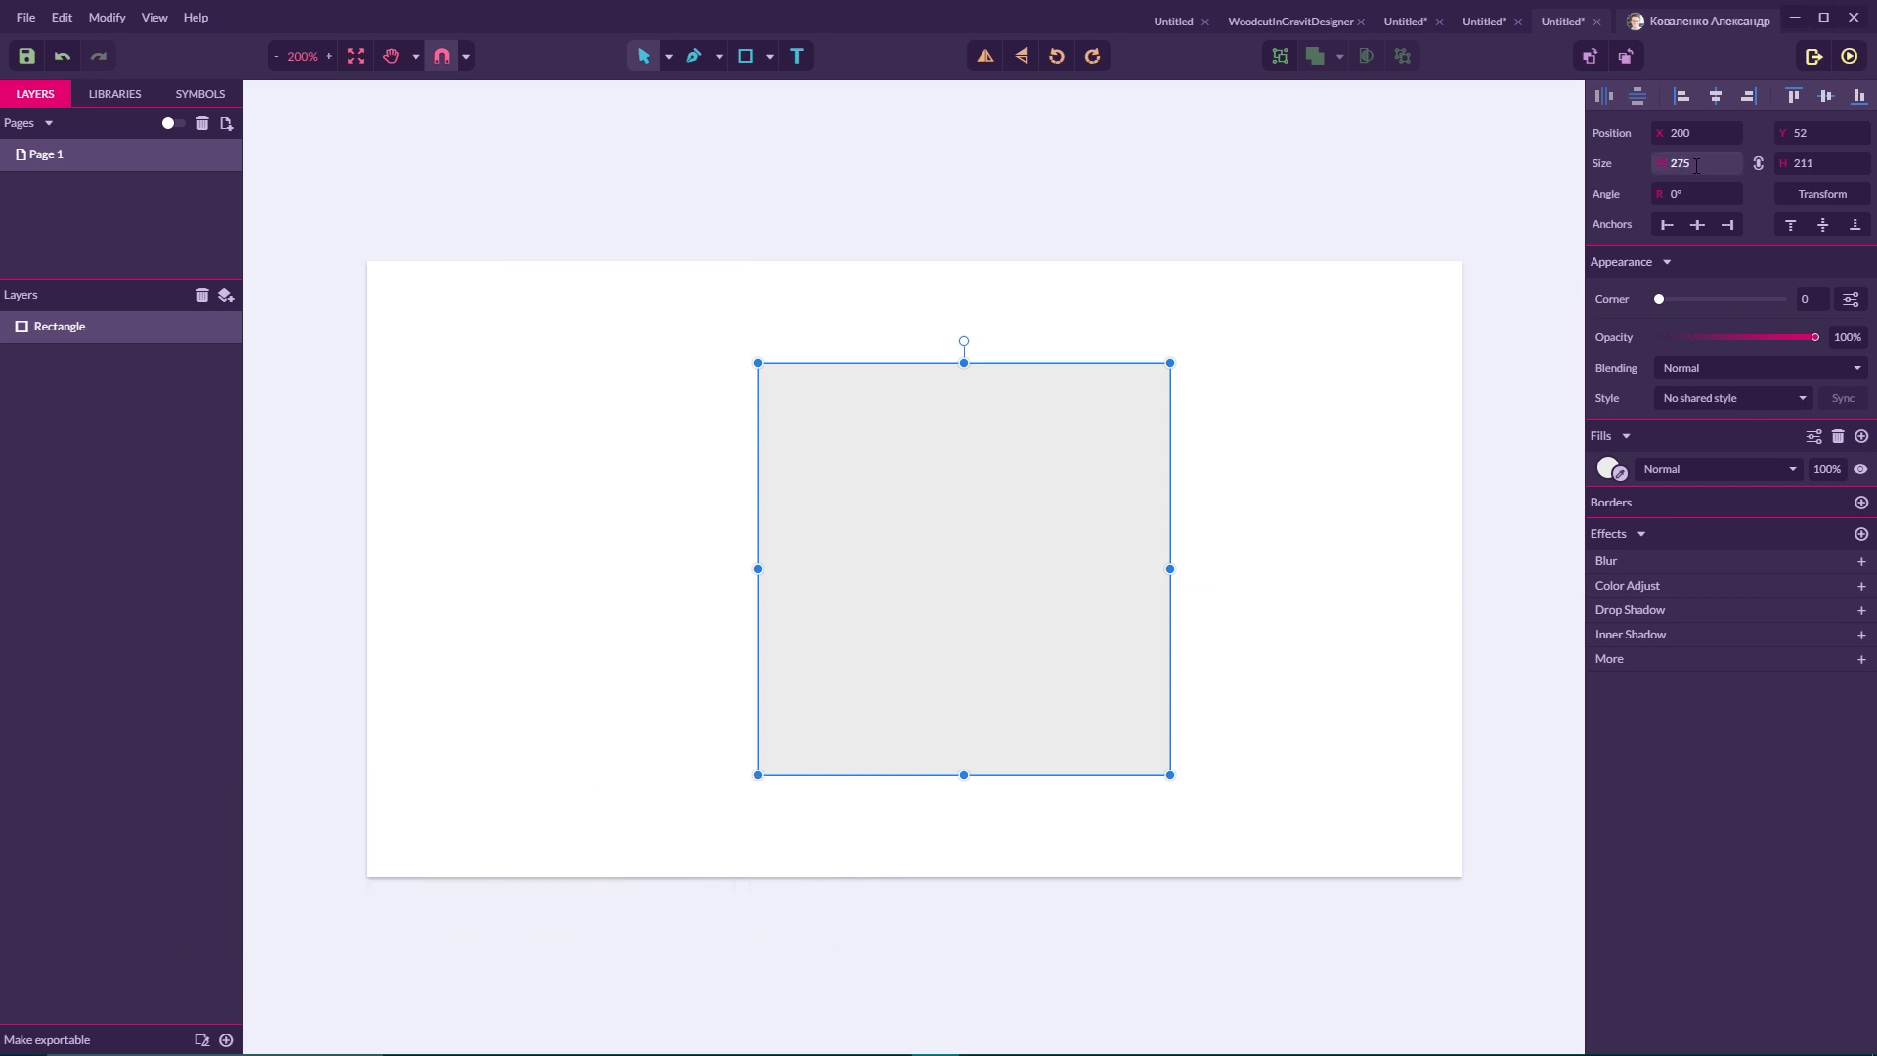
type("75")
key("Return")
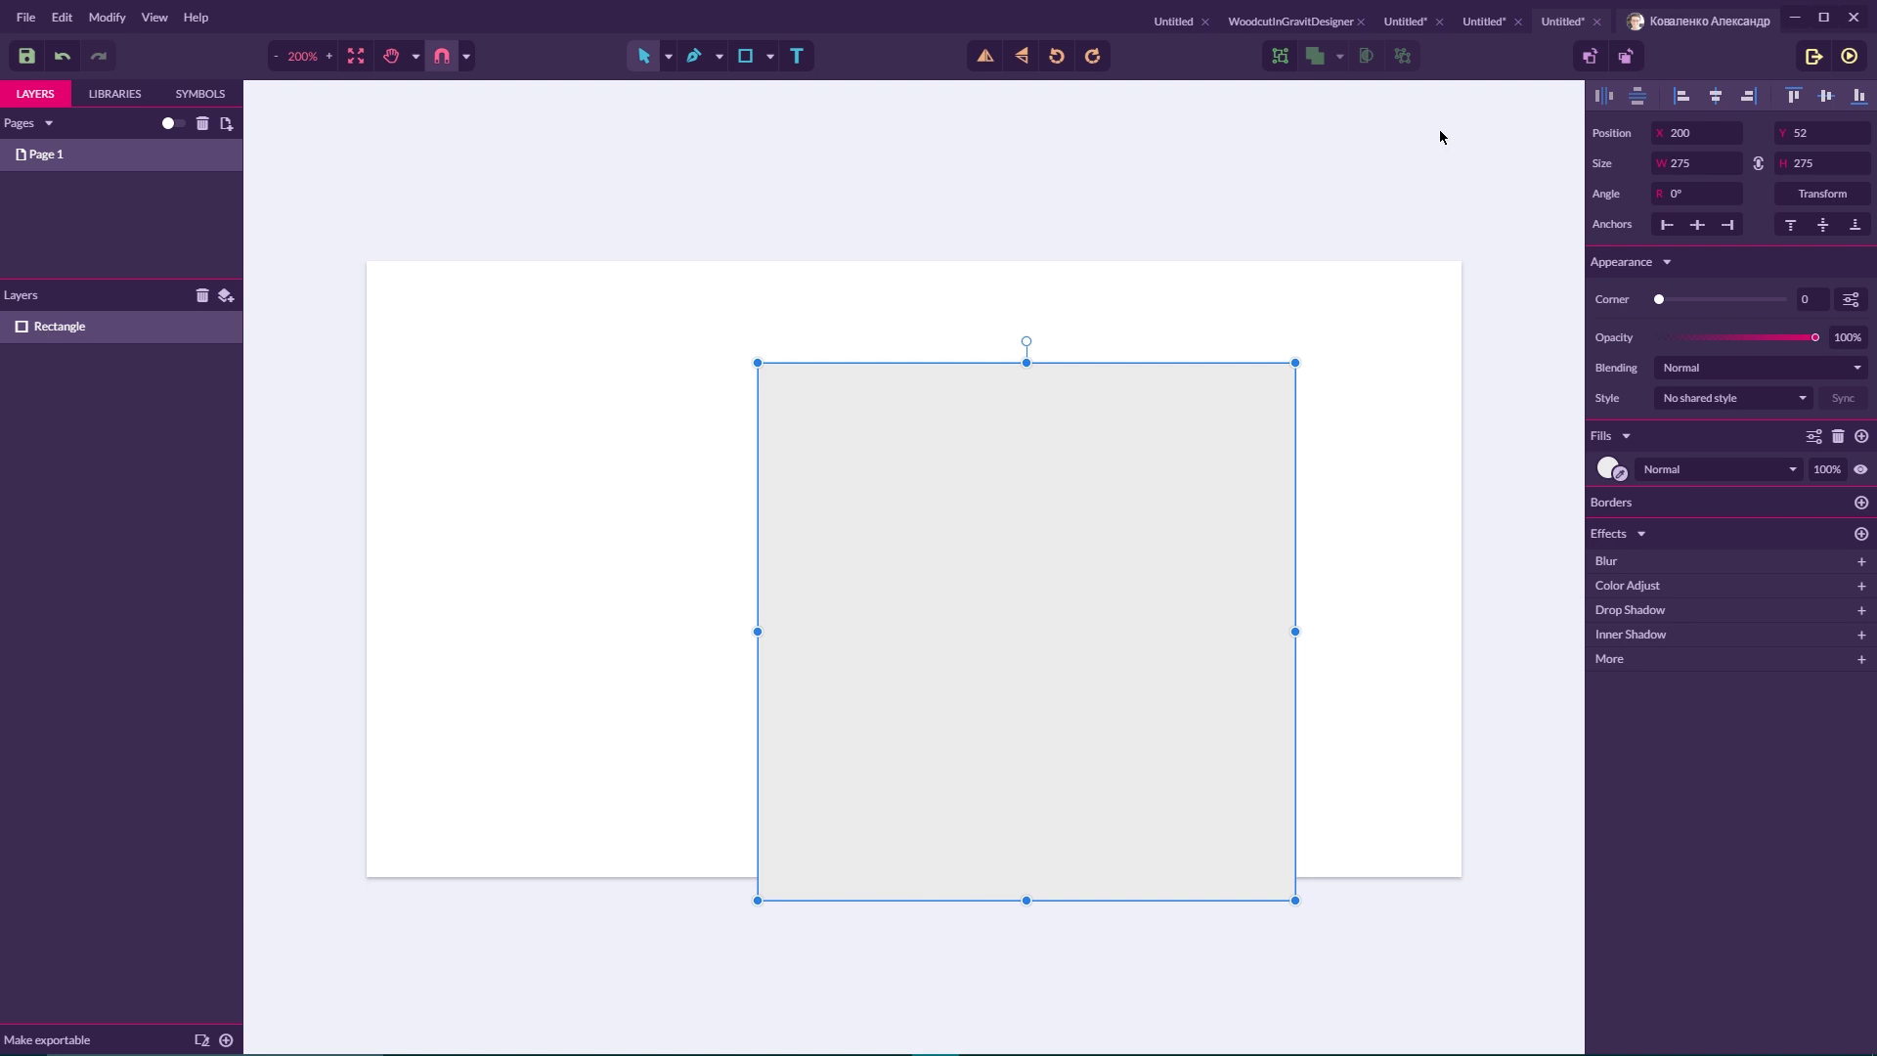
Align the 275 px square to the page's horizontal centre and vertical middle.
left_click(1715, 94)
left_click(1826, 95)
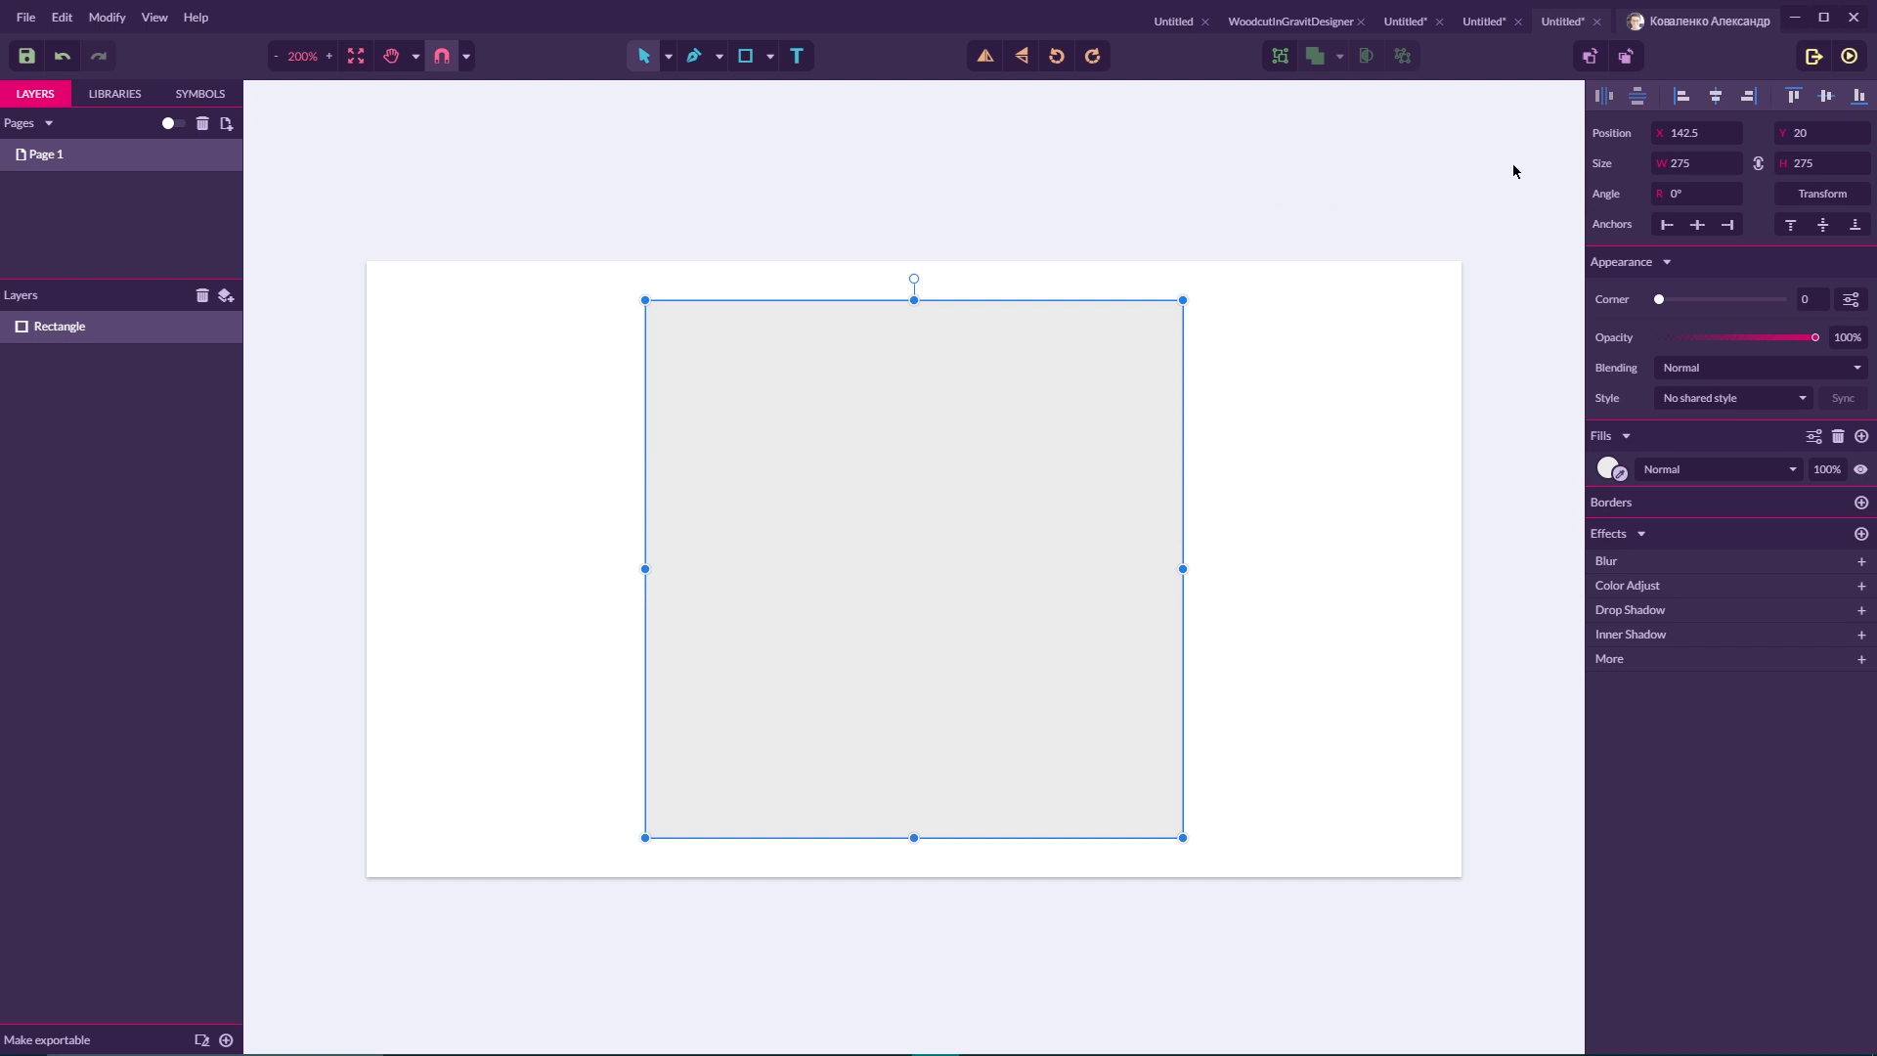
left_click(1813, 295)
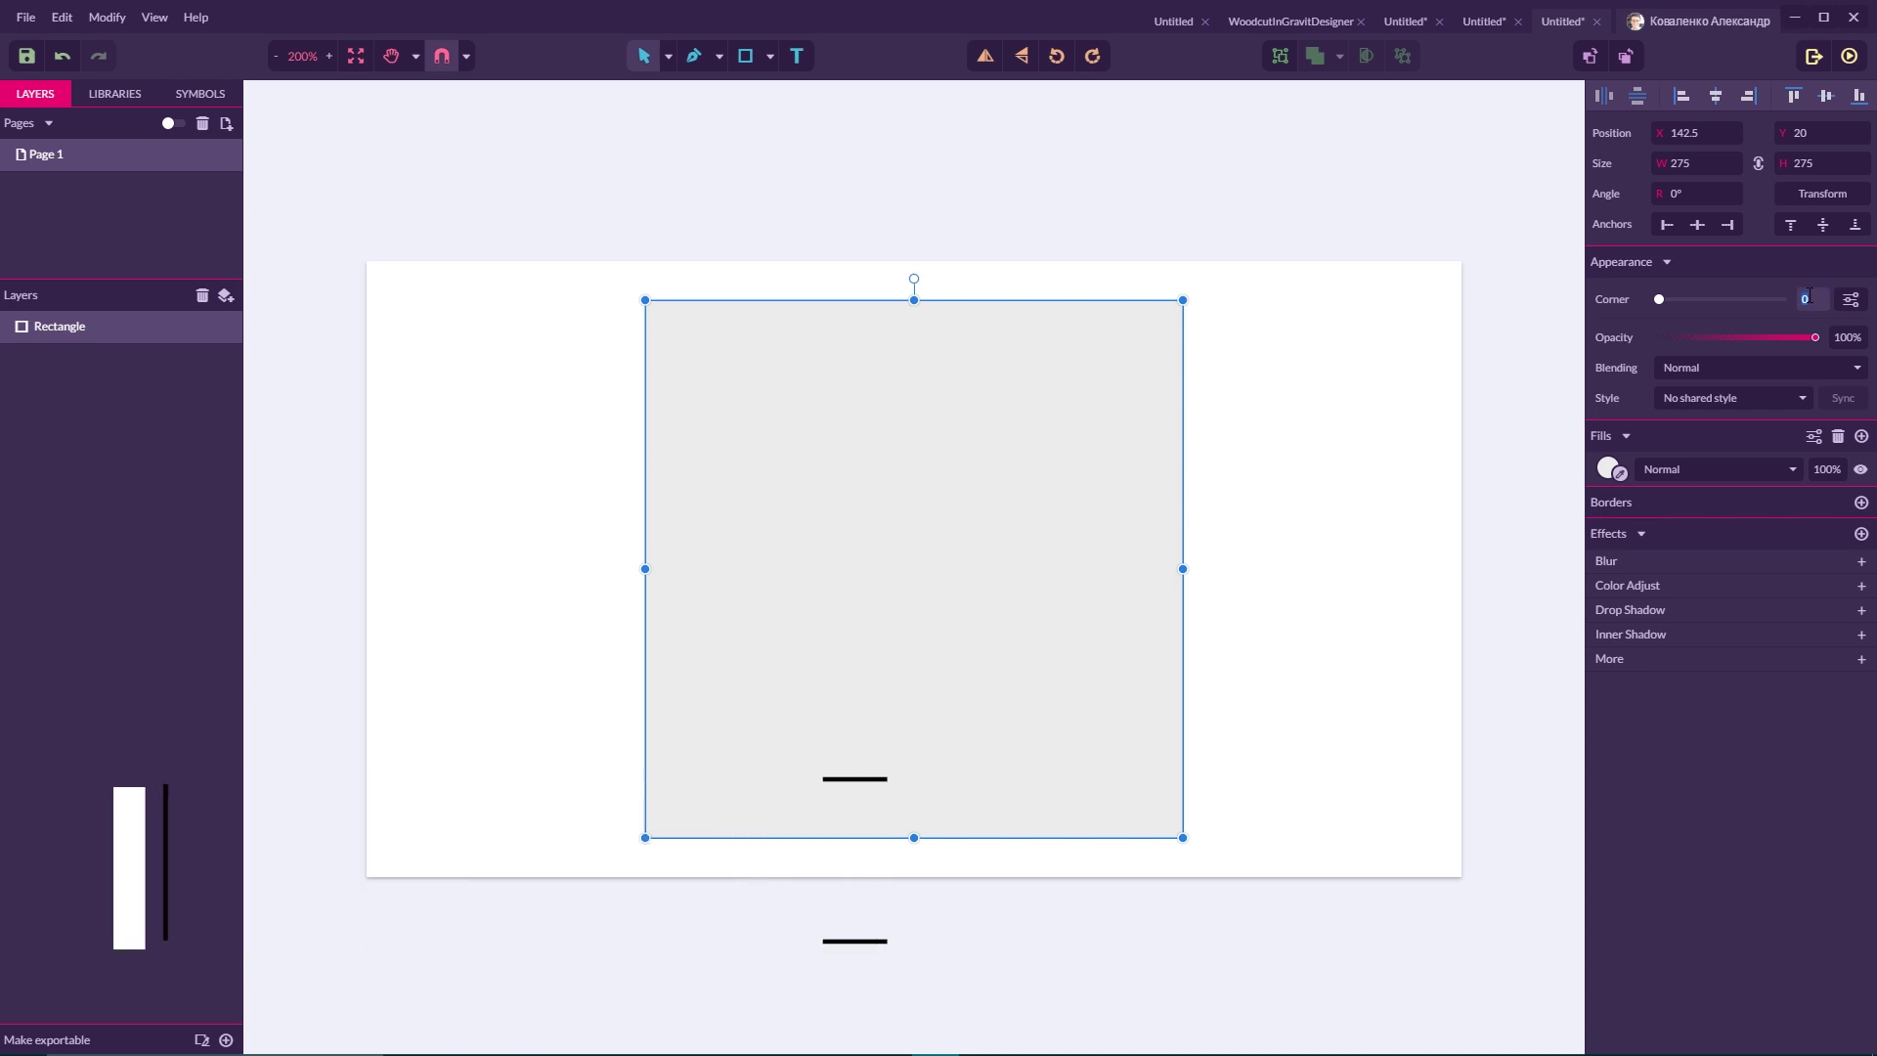
Round the square's corners to 90 and duplicate it.
type("90")
key("Return")
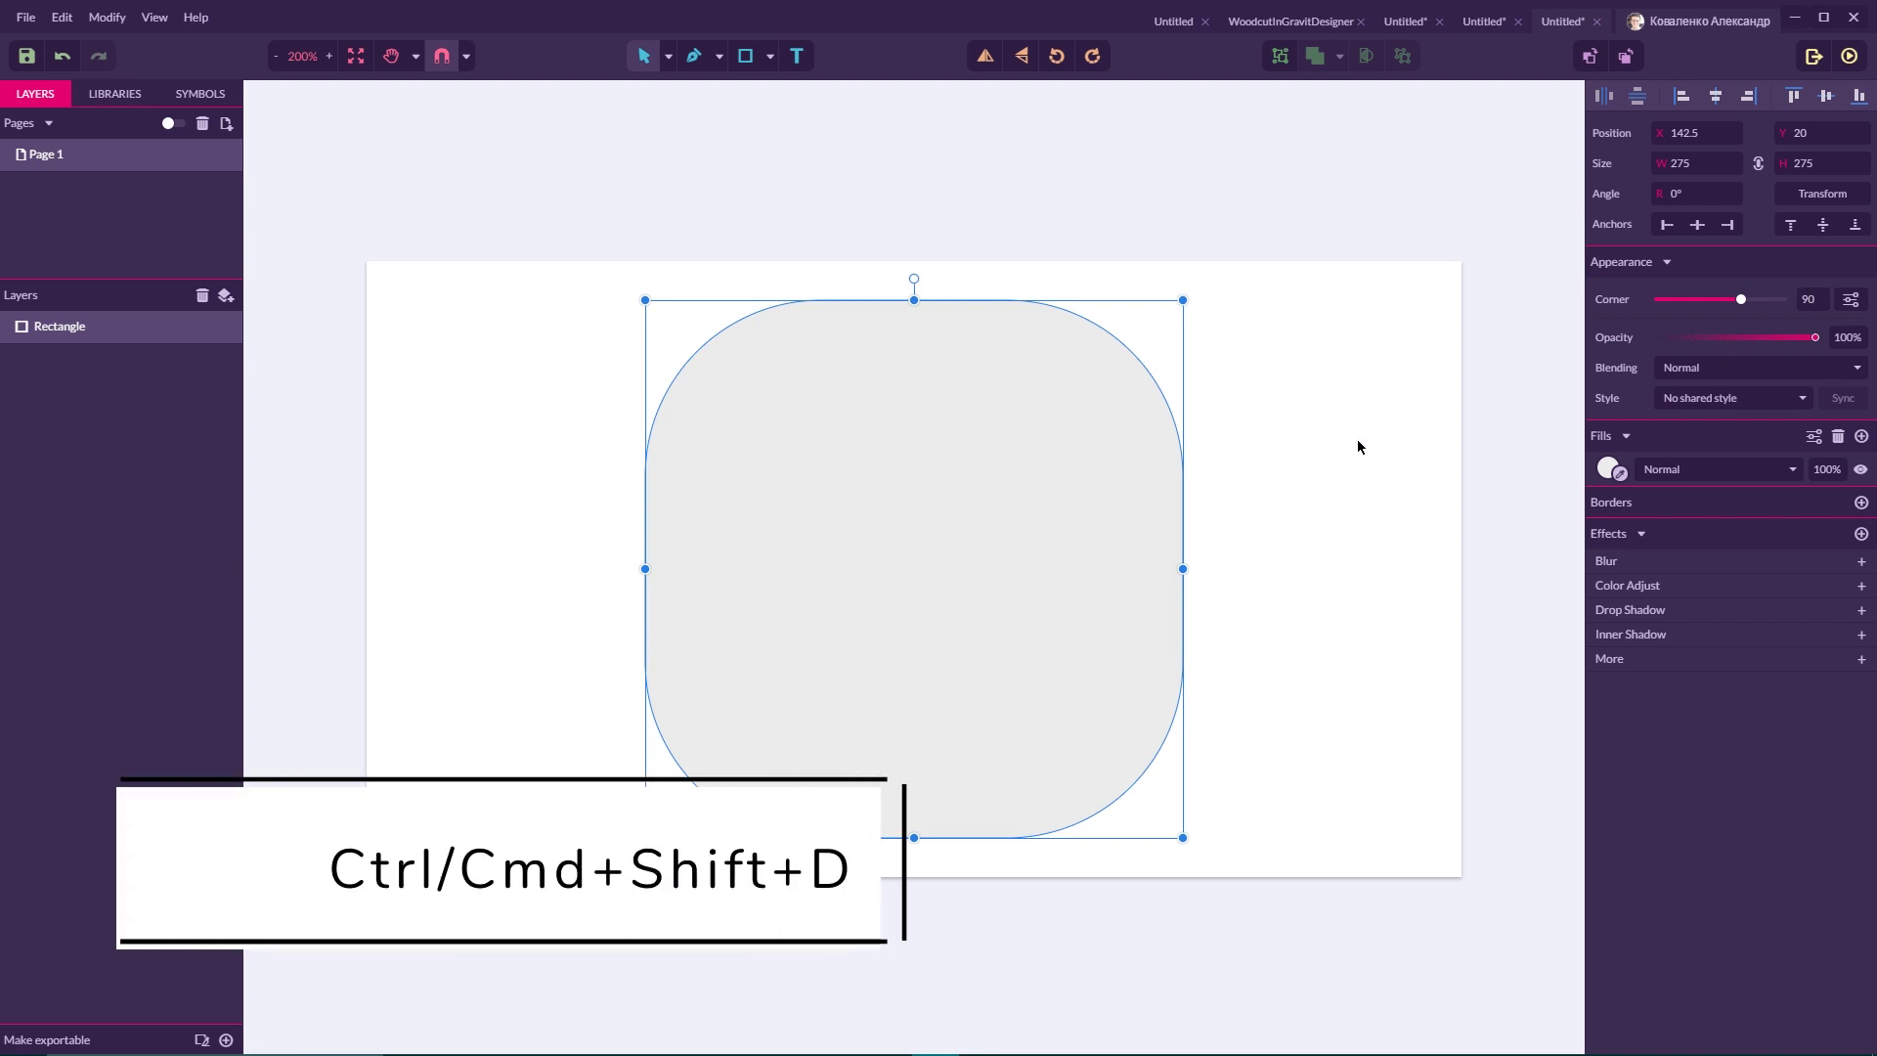
key("ctrl+shift+d")
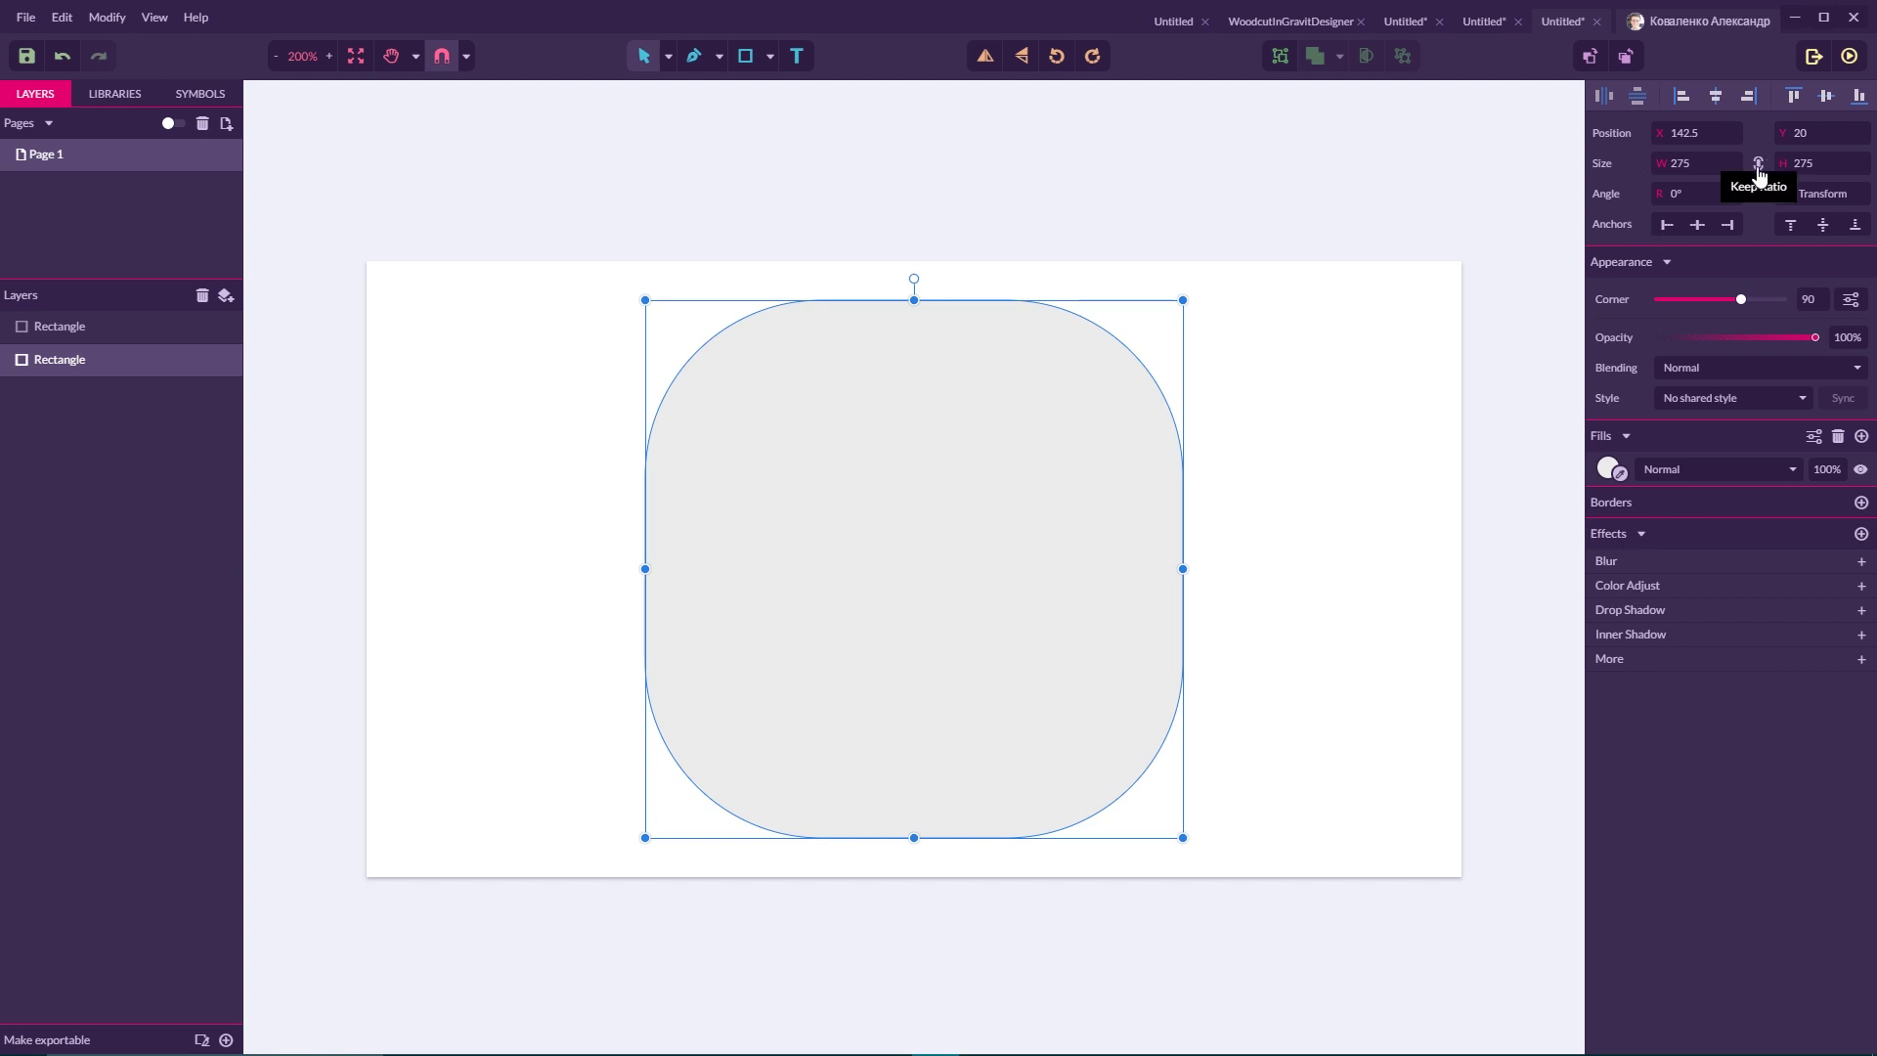
Change the copy's height from 275 to 285 px.
double_click(1816, 163)
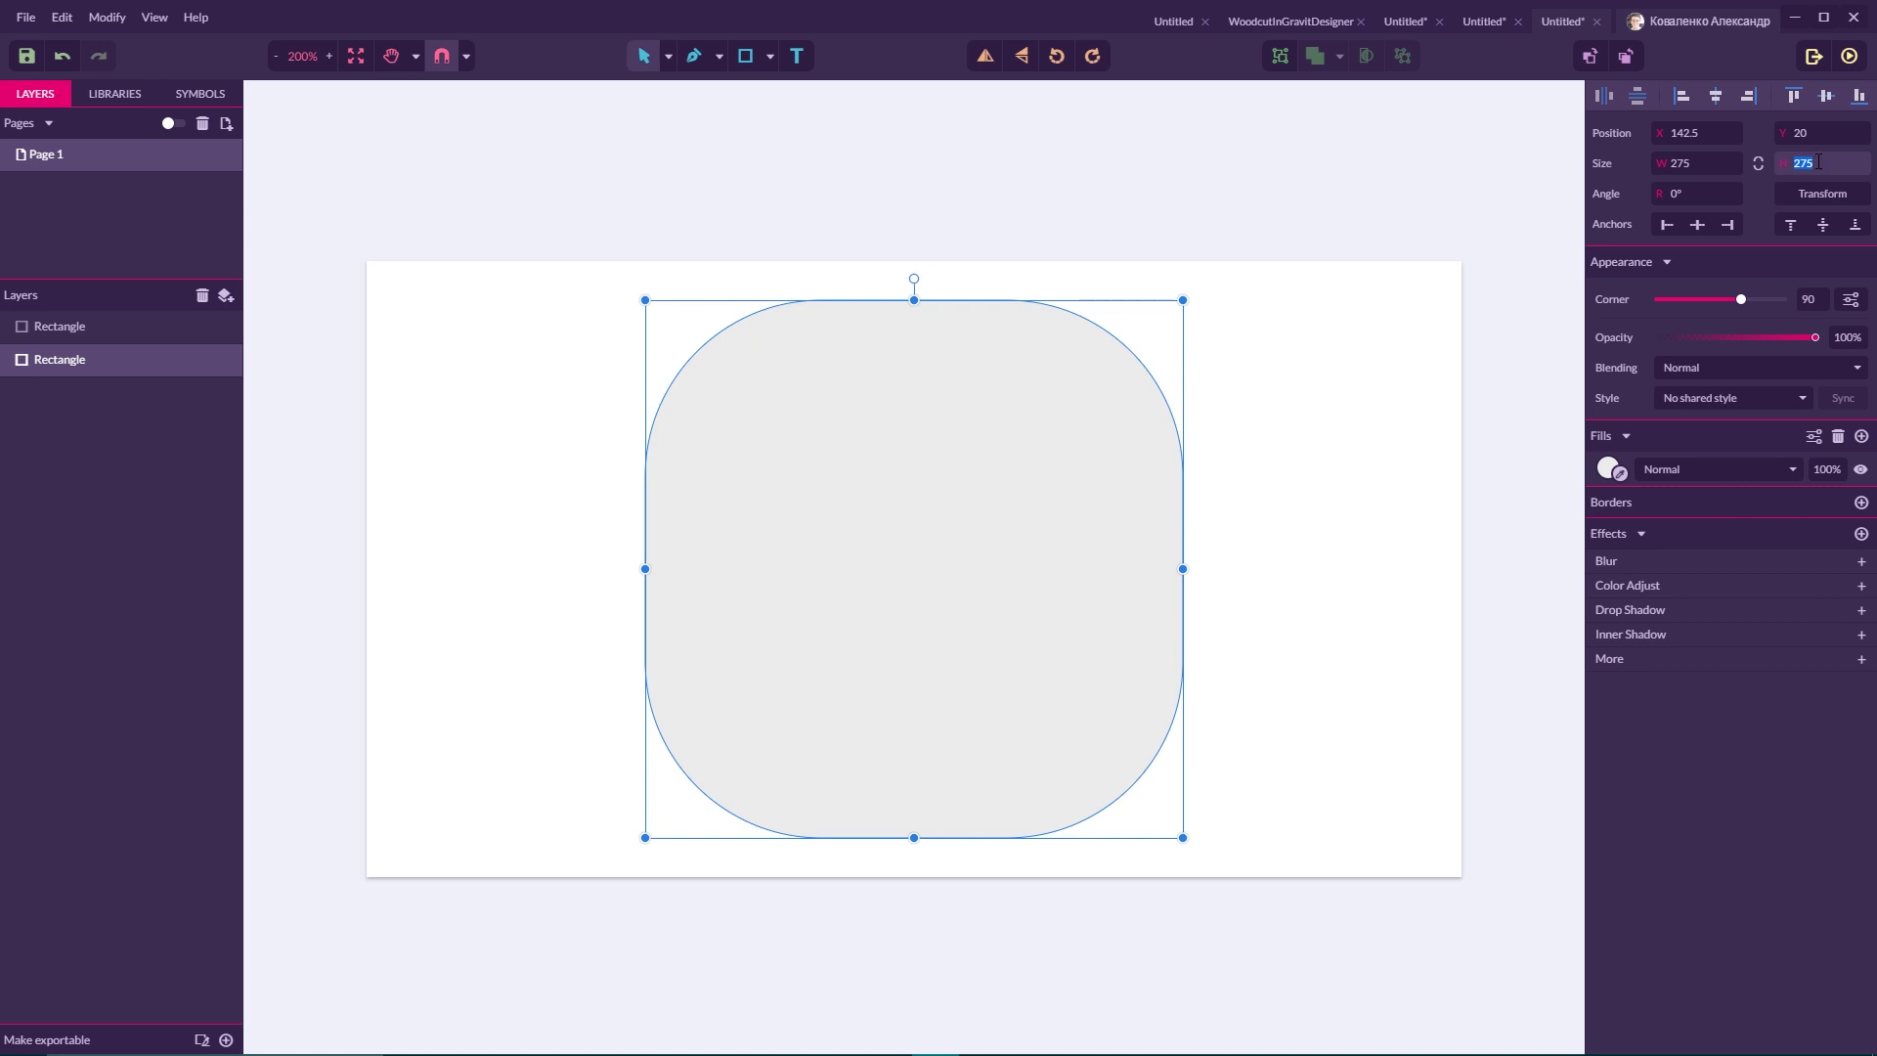
key("Left")
key("Right")
key("Delete")
type("8")
key("Return")
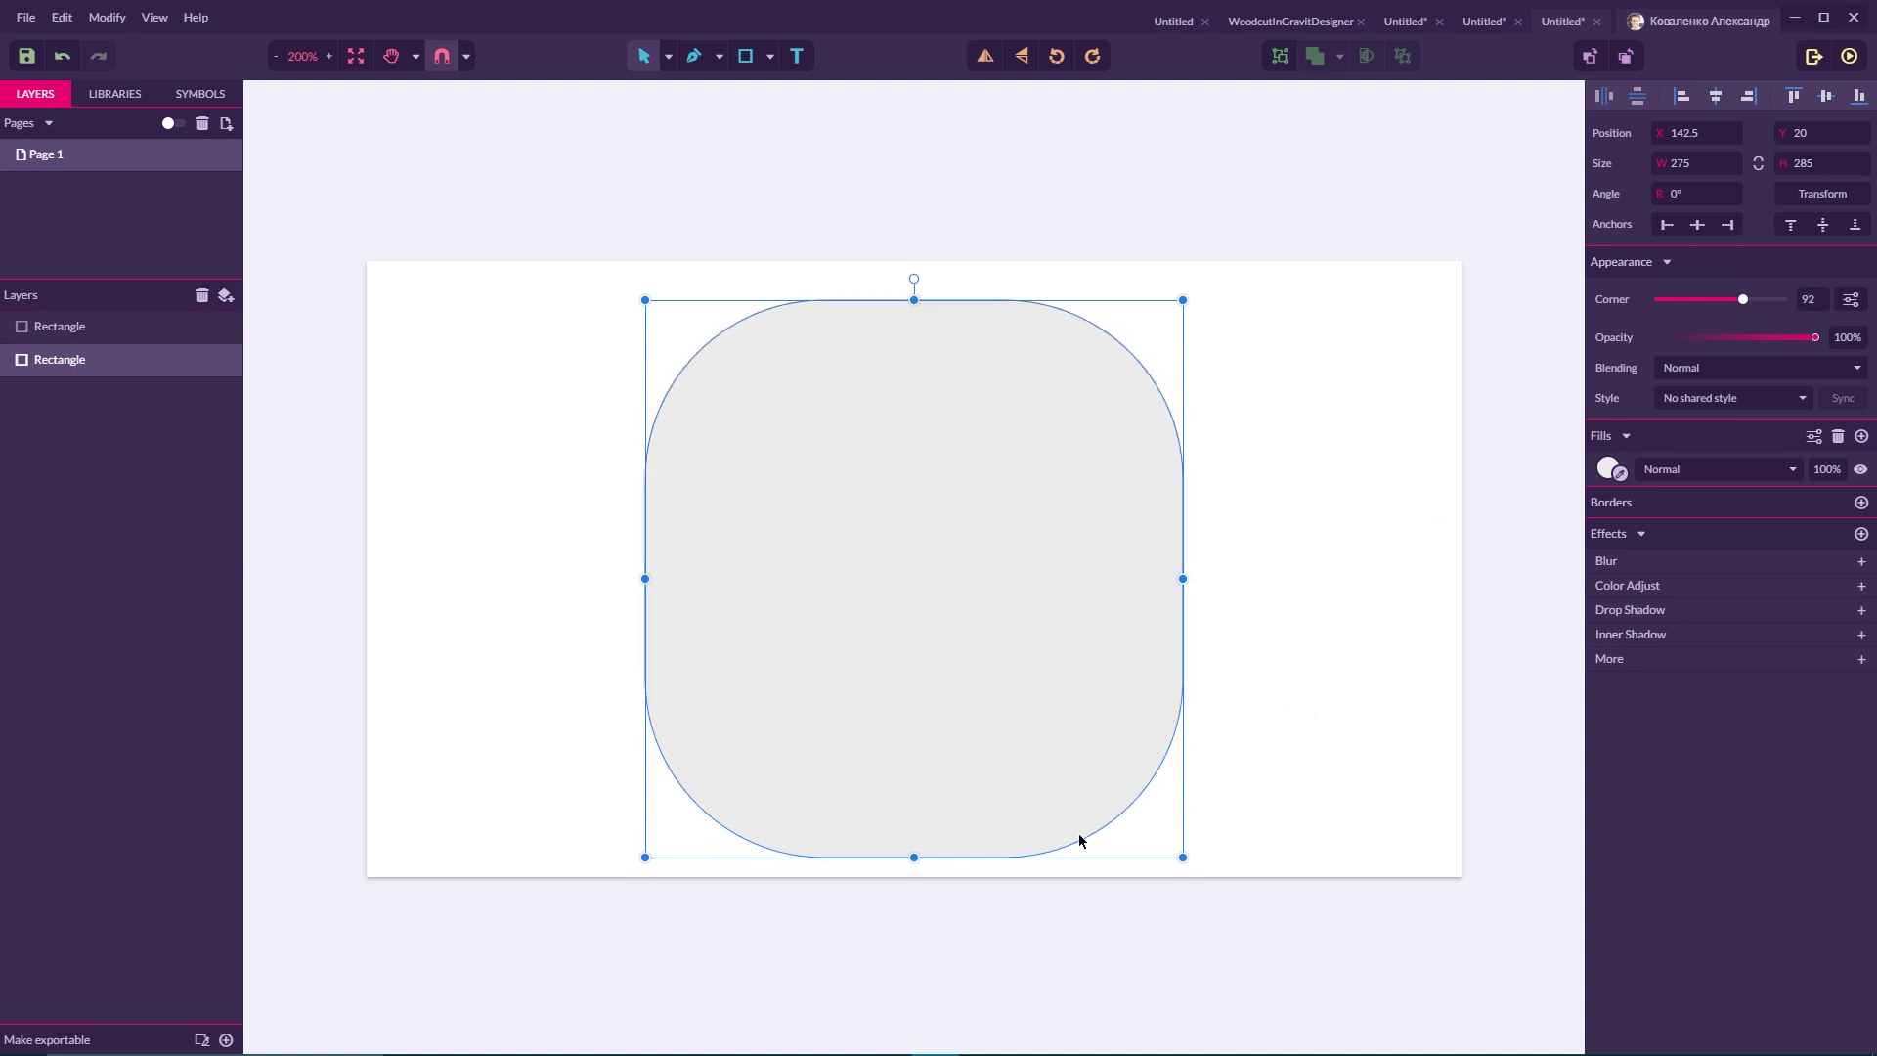
Fill the taller copy with grey #979797 so it forms a base edge.
left_click(1606, 469)
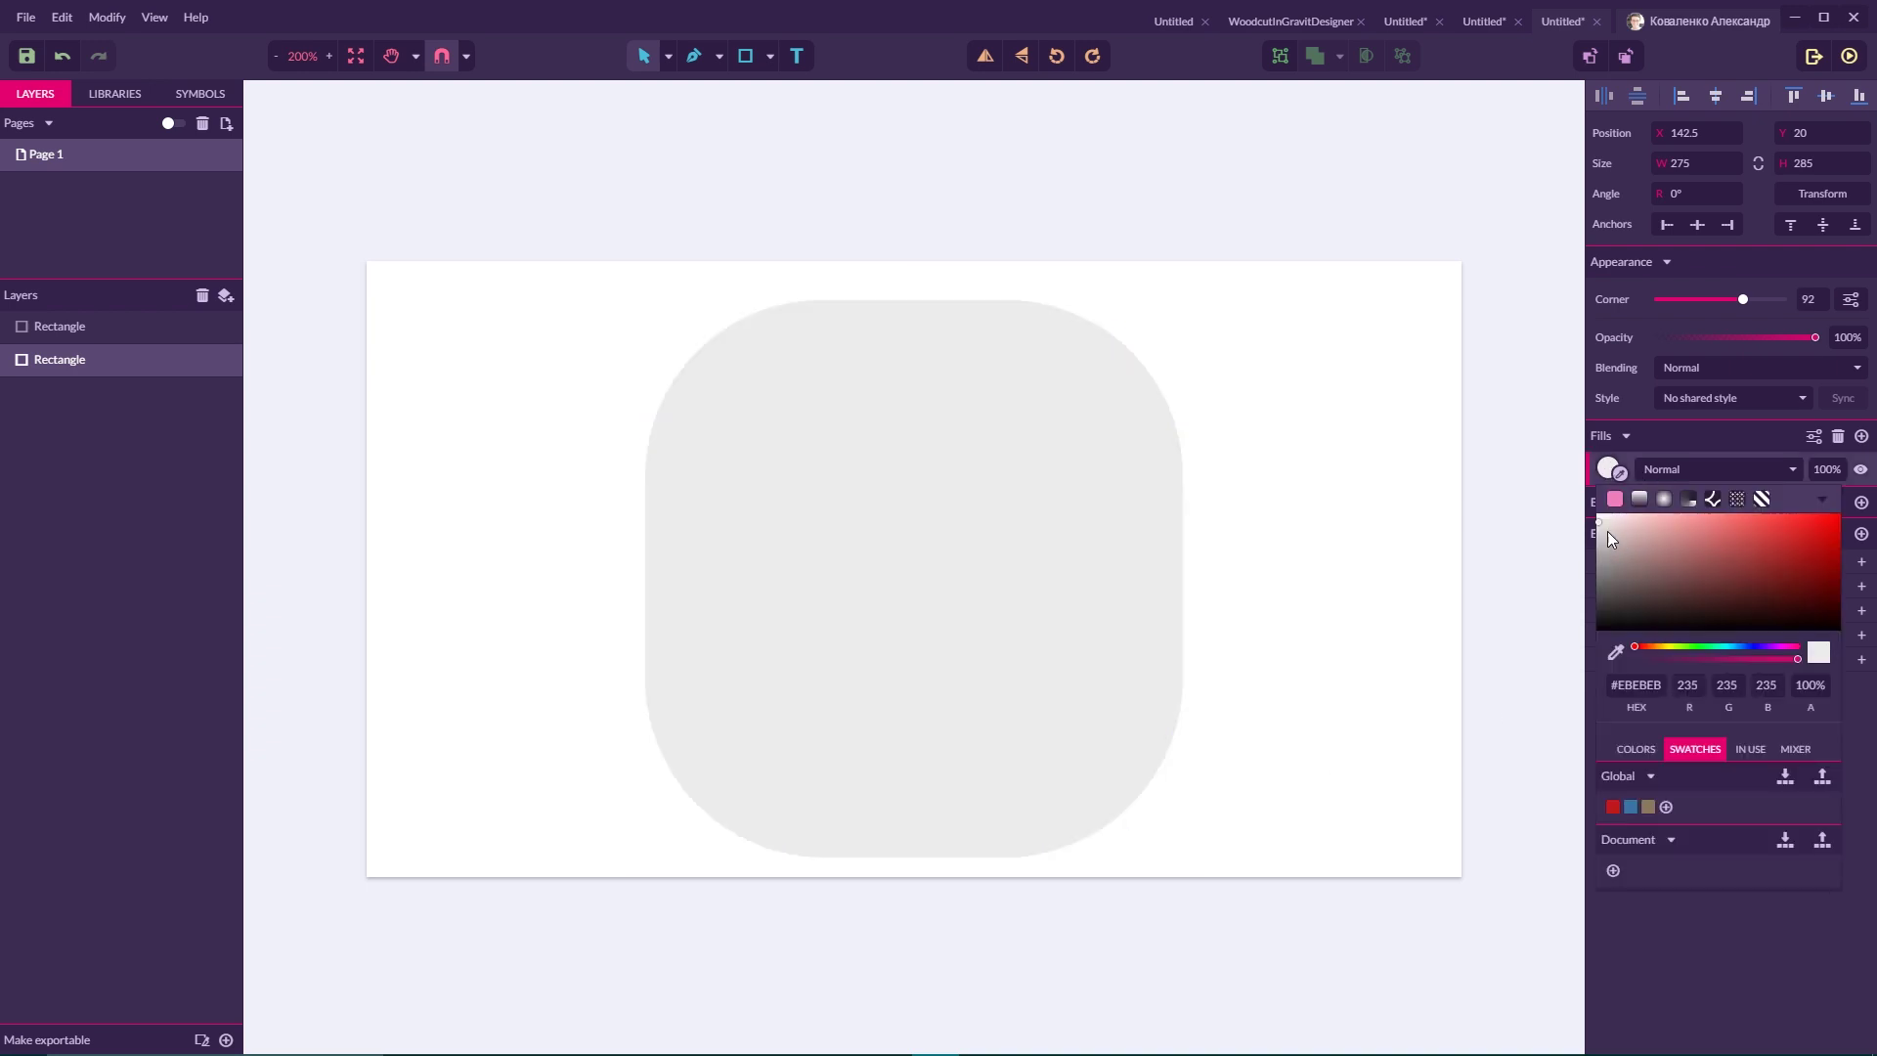
left_click_drag(1611, 514, 1592, 561)
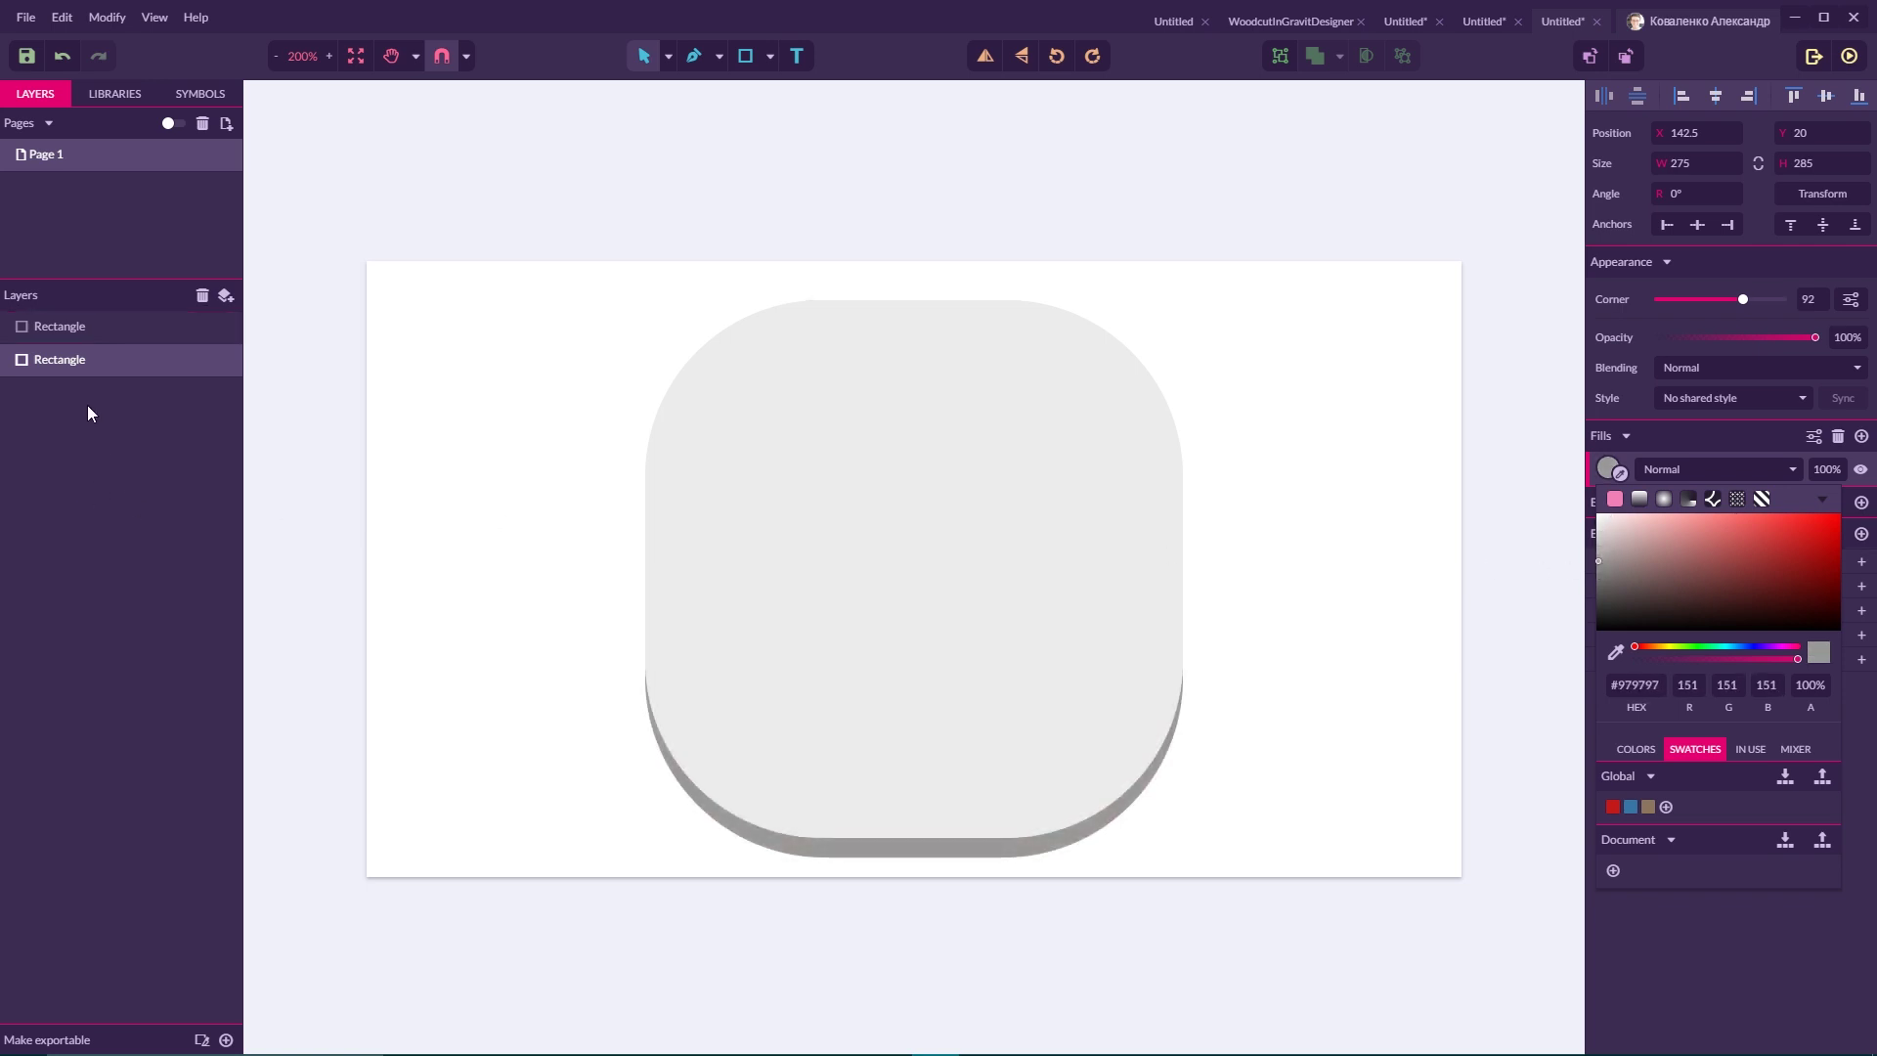
left_click(123, 361)
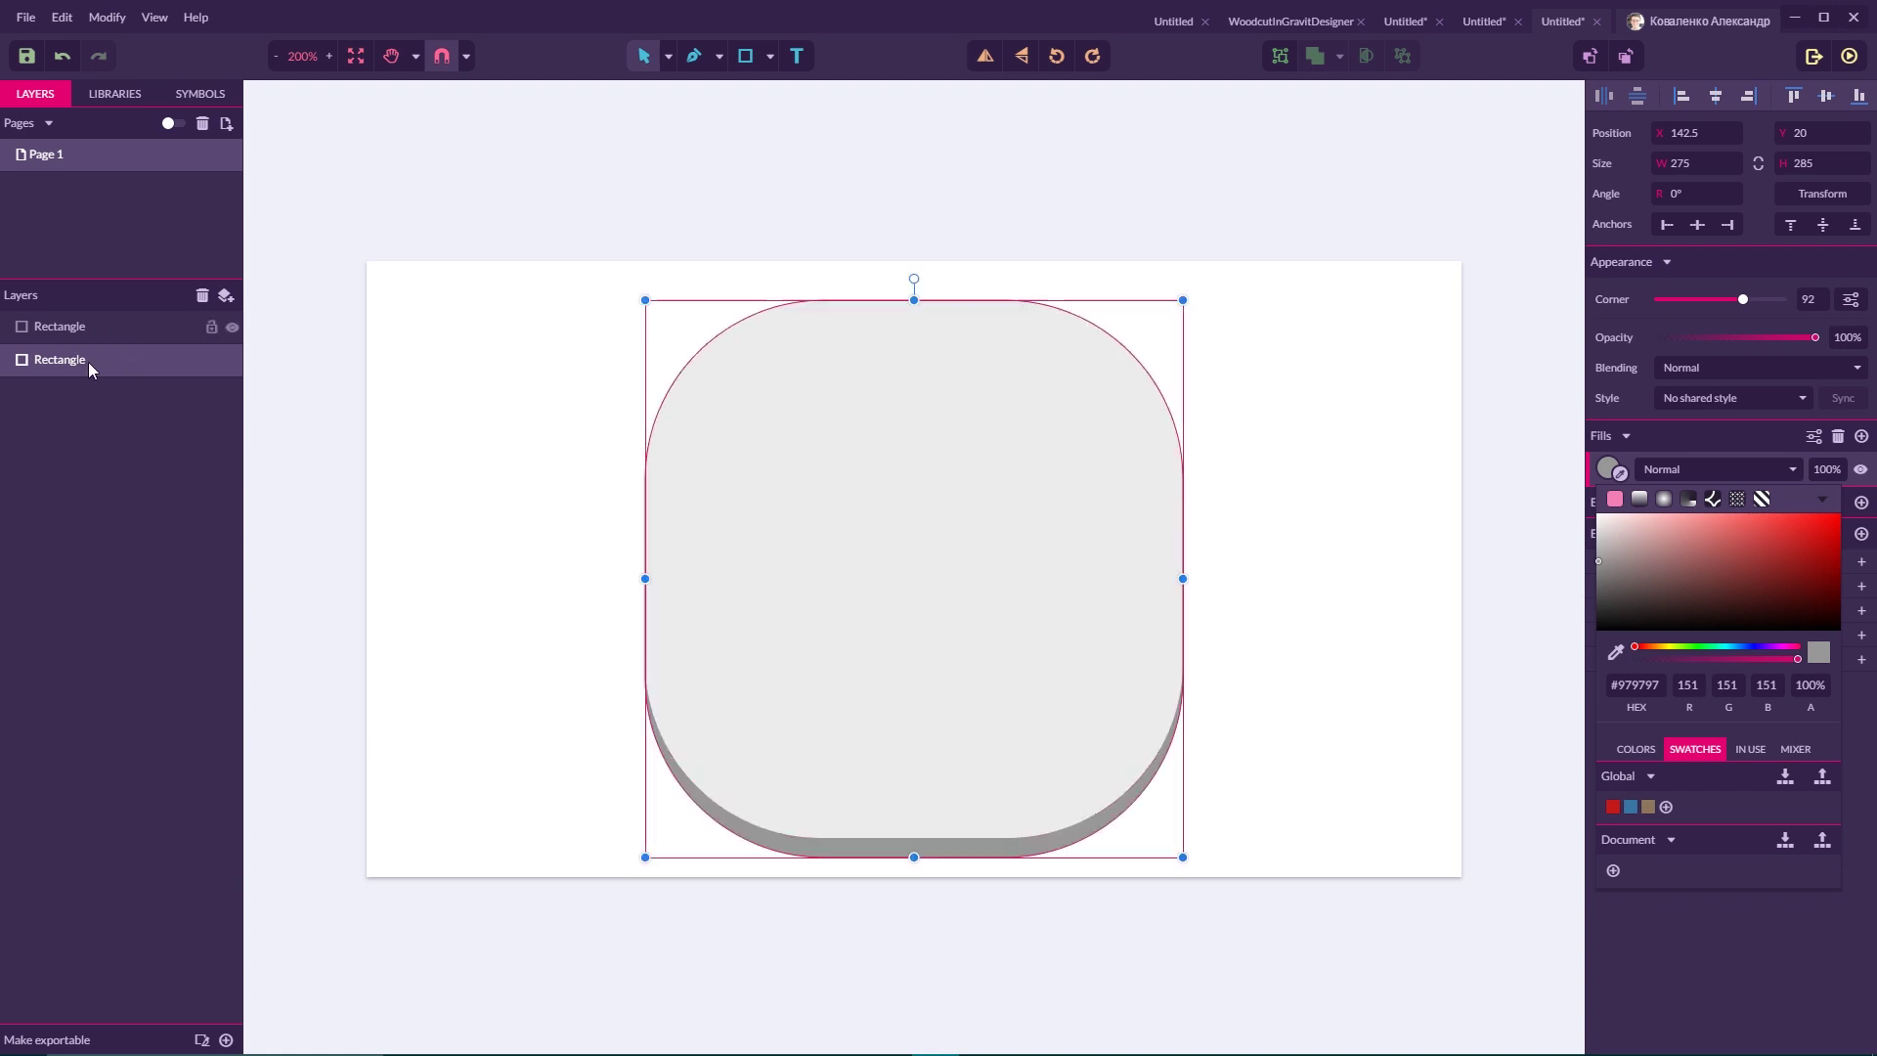
Give the upper rounded square a wood-grain image texture fill.
left_click(186, 328)
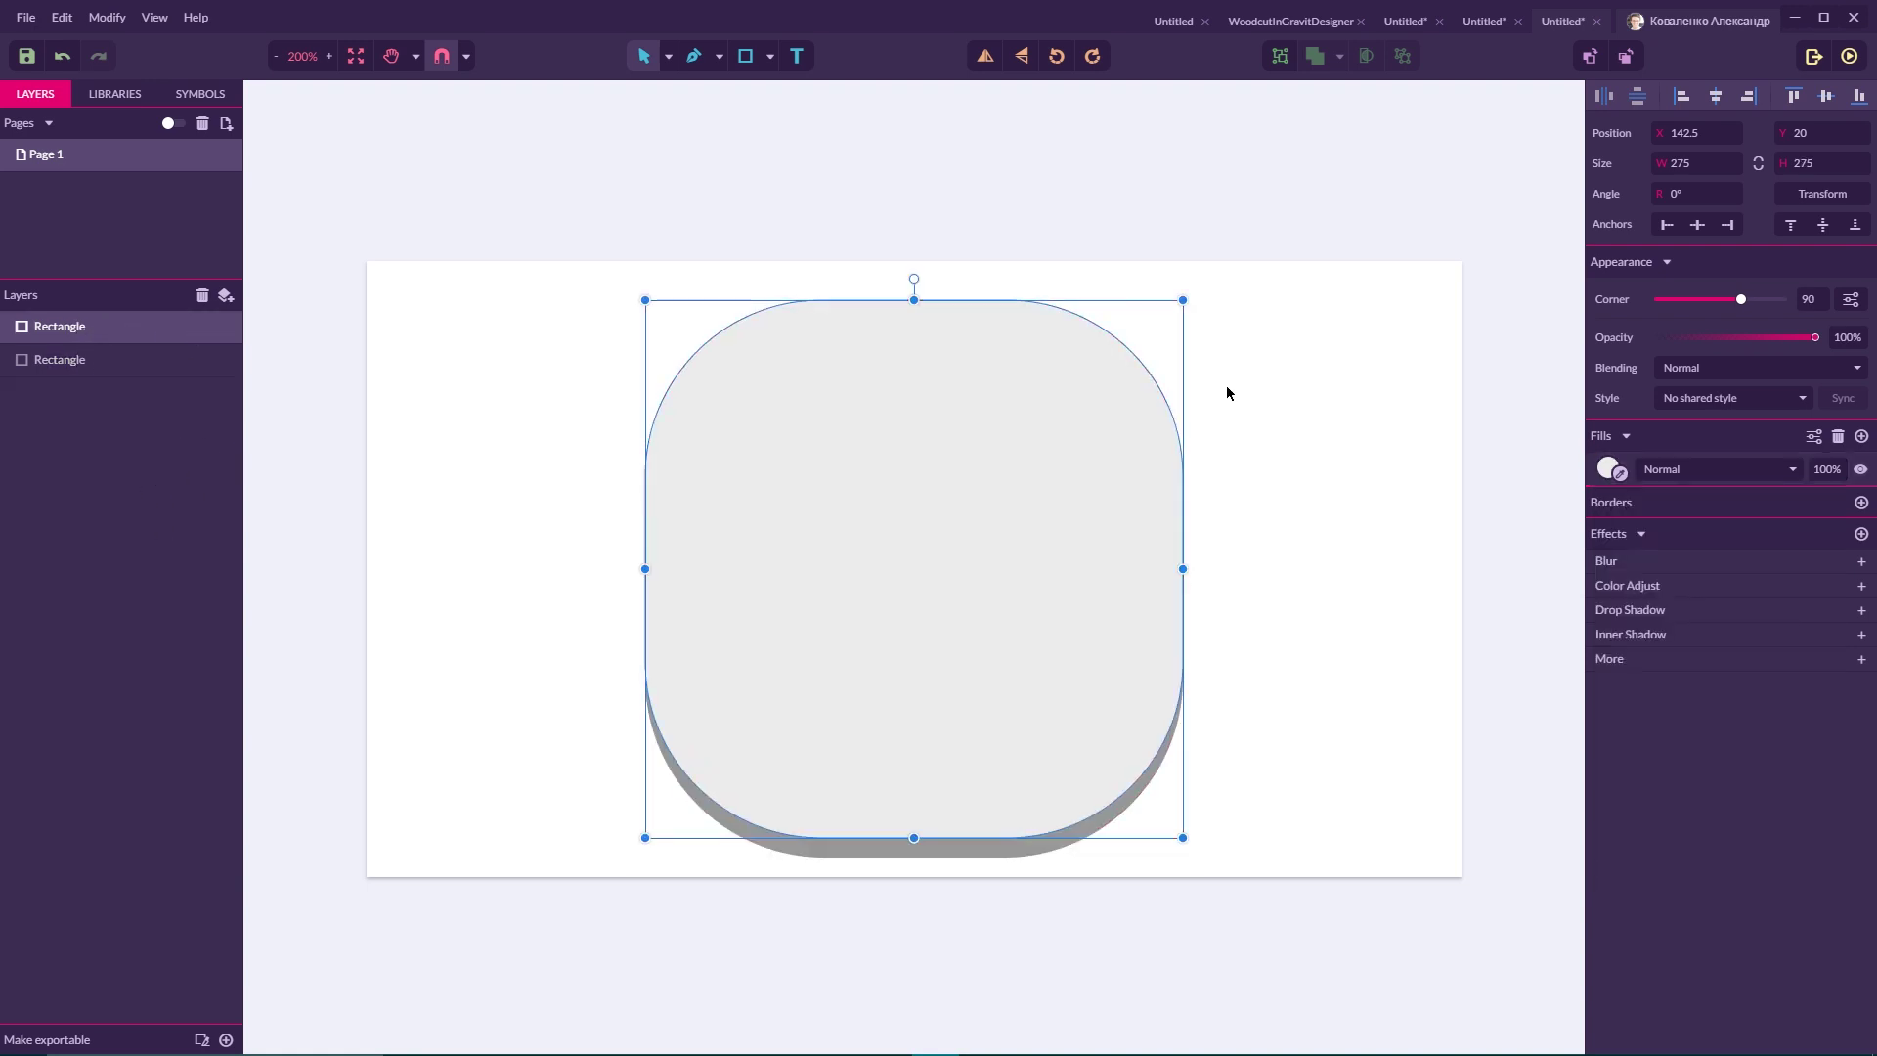
left_click(1609, 471)
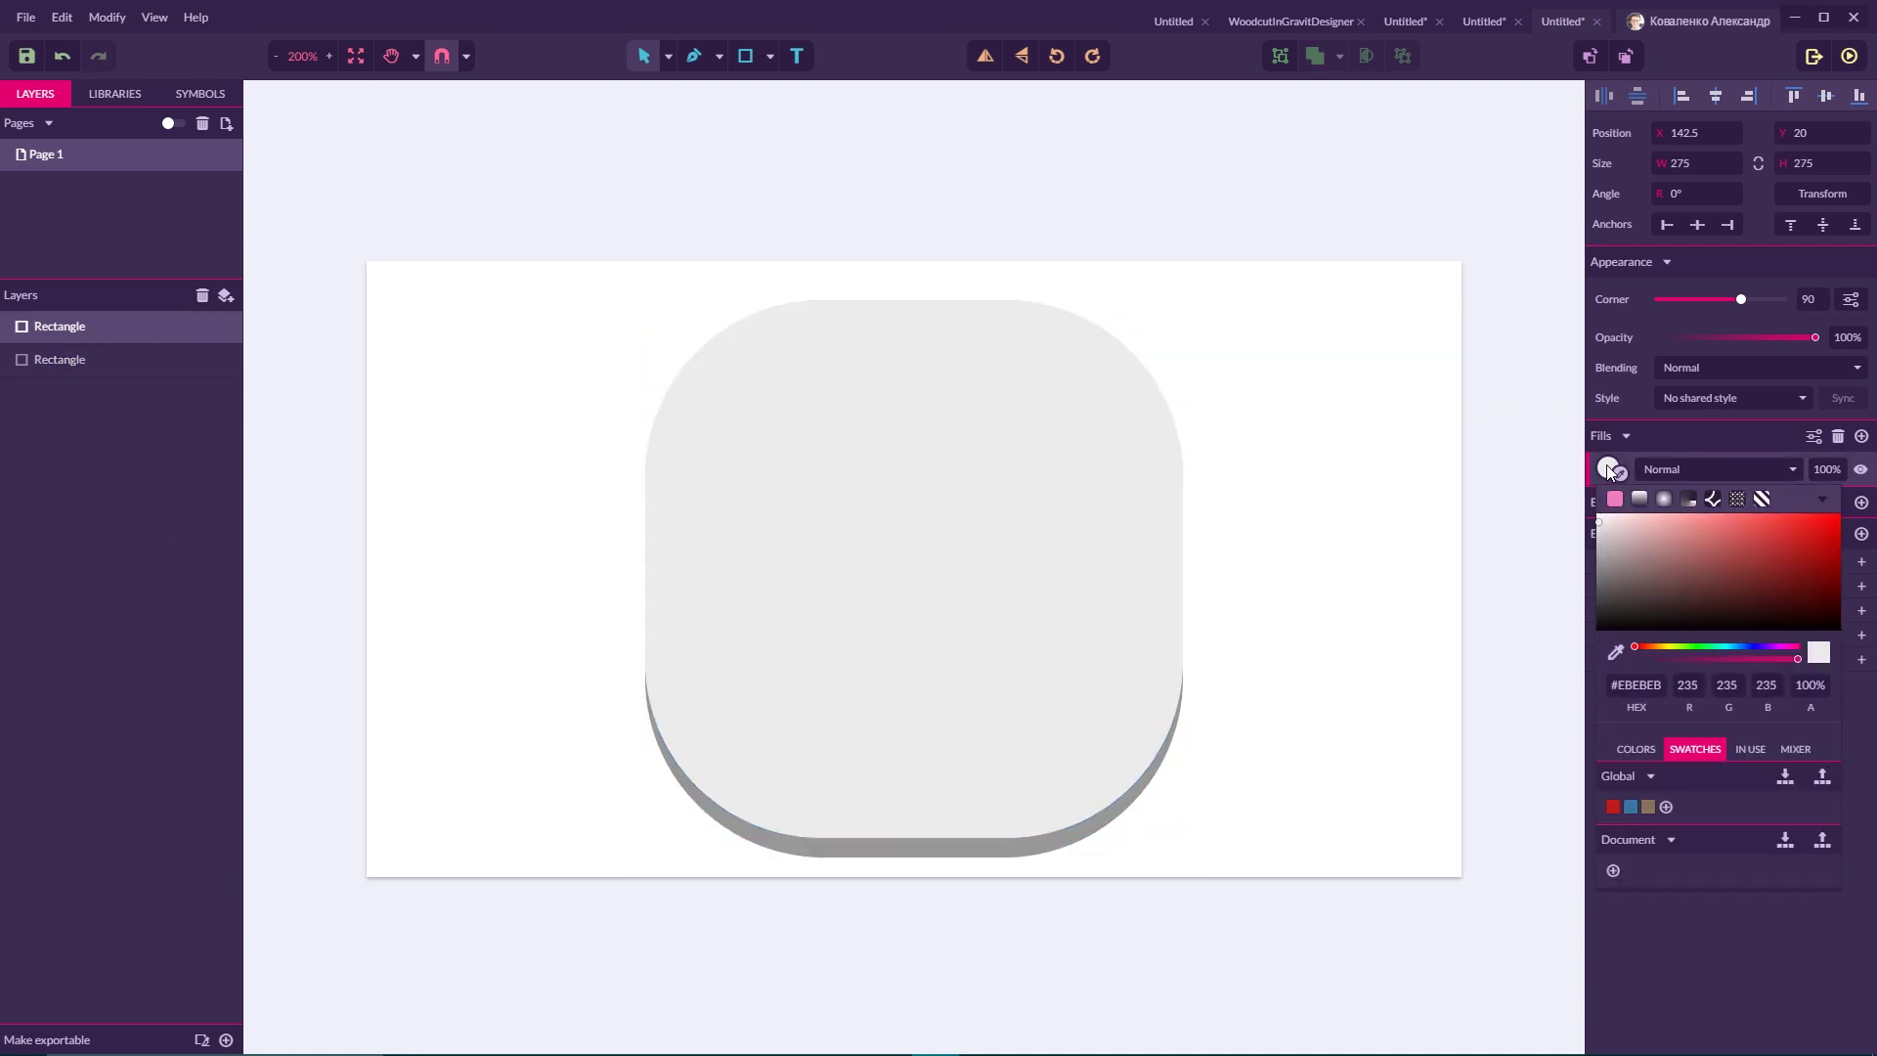
left_click(1713, 501)
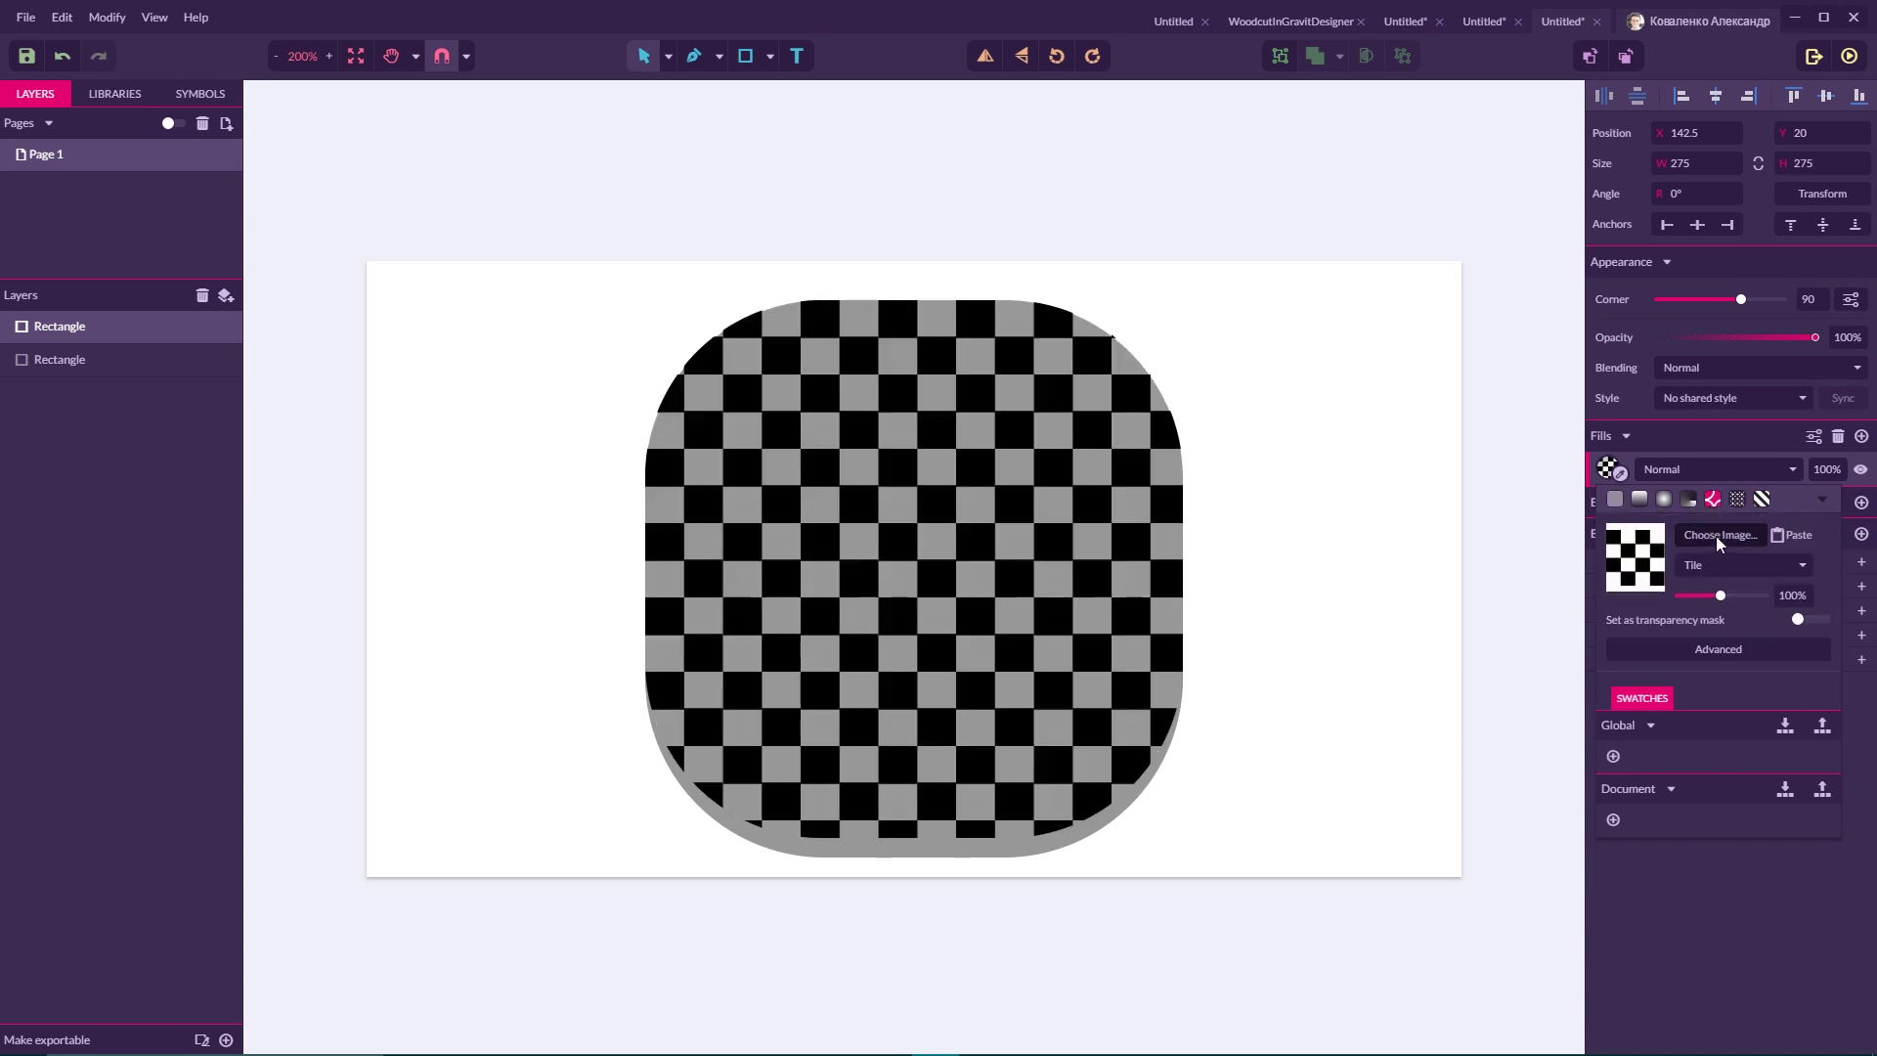
left_click(1716, 538)
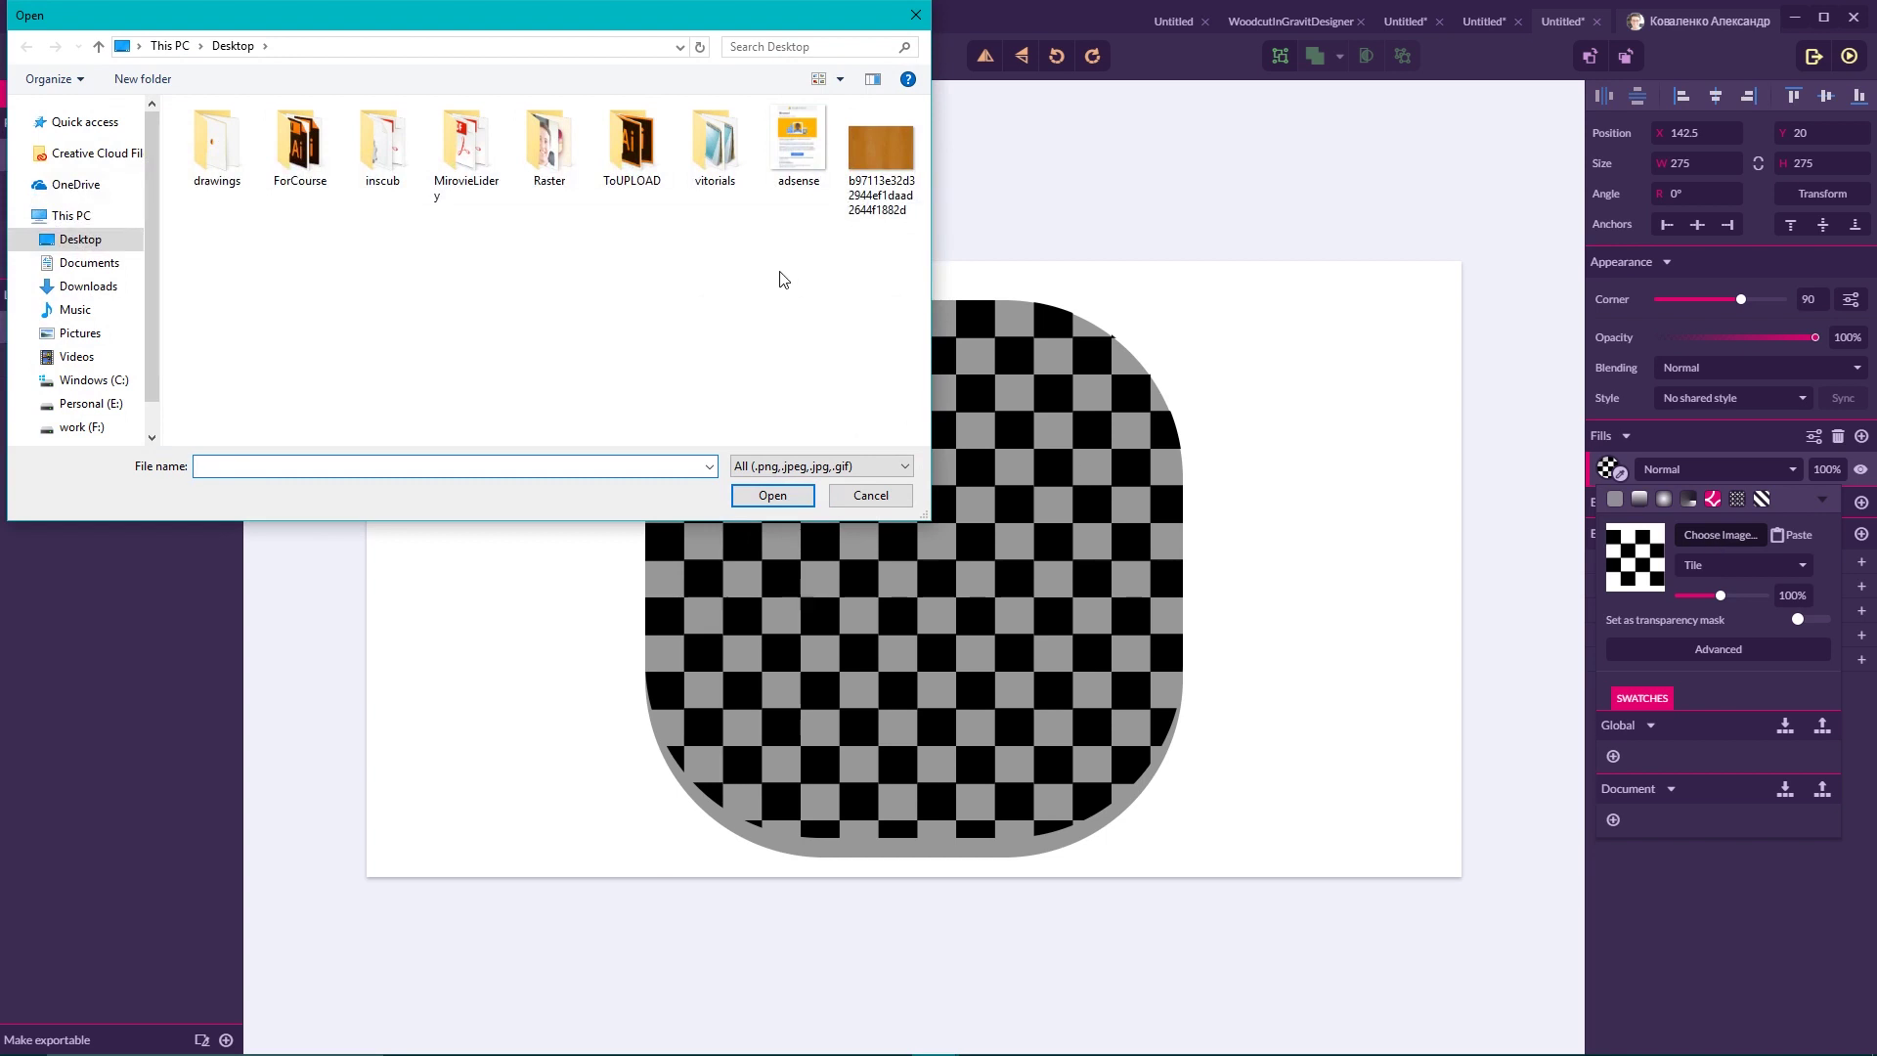
double_click(866, 148)
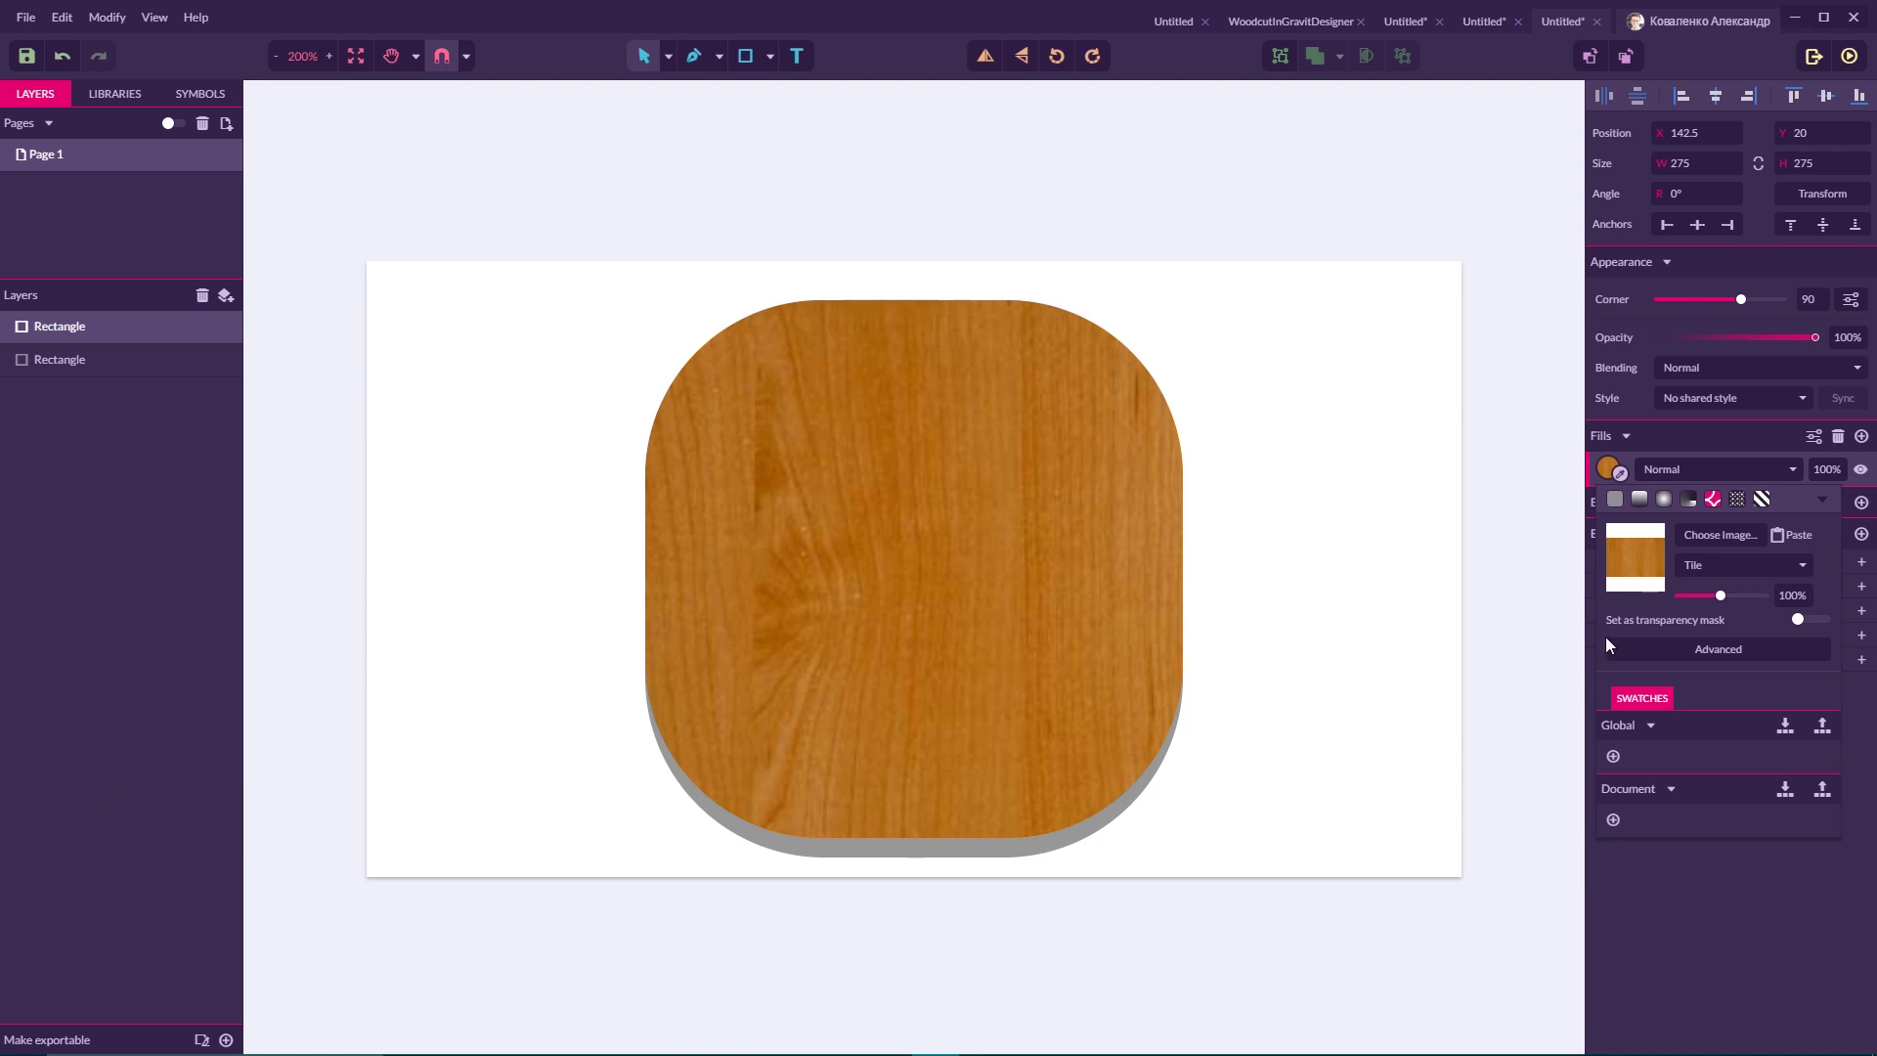
left_click(1703, 565)
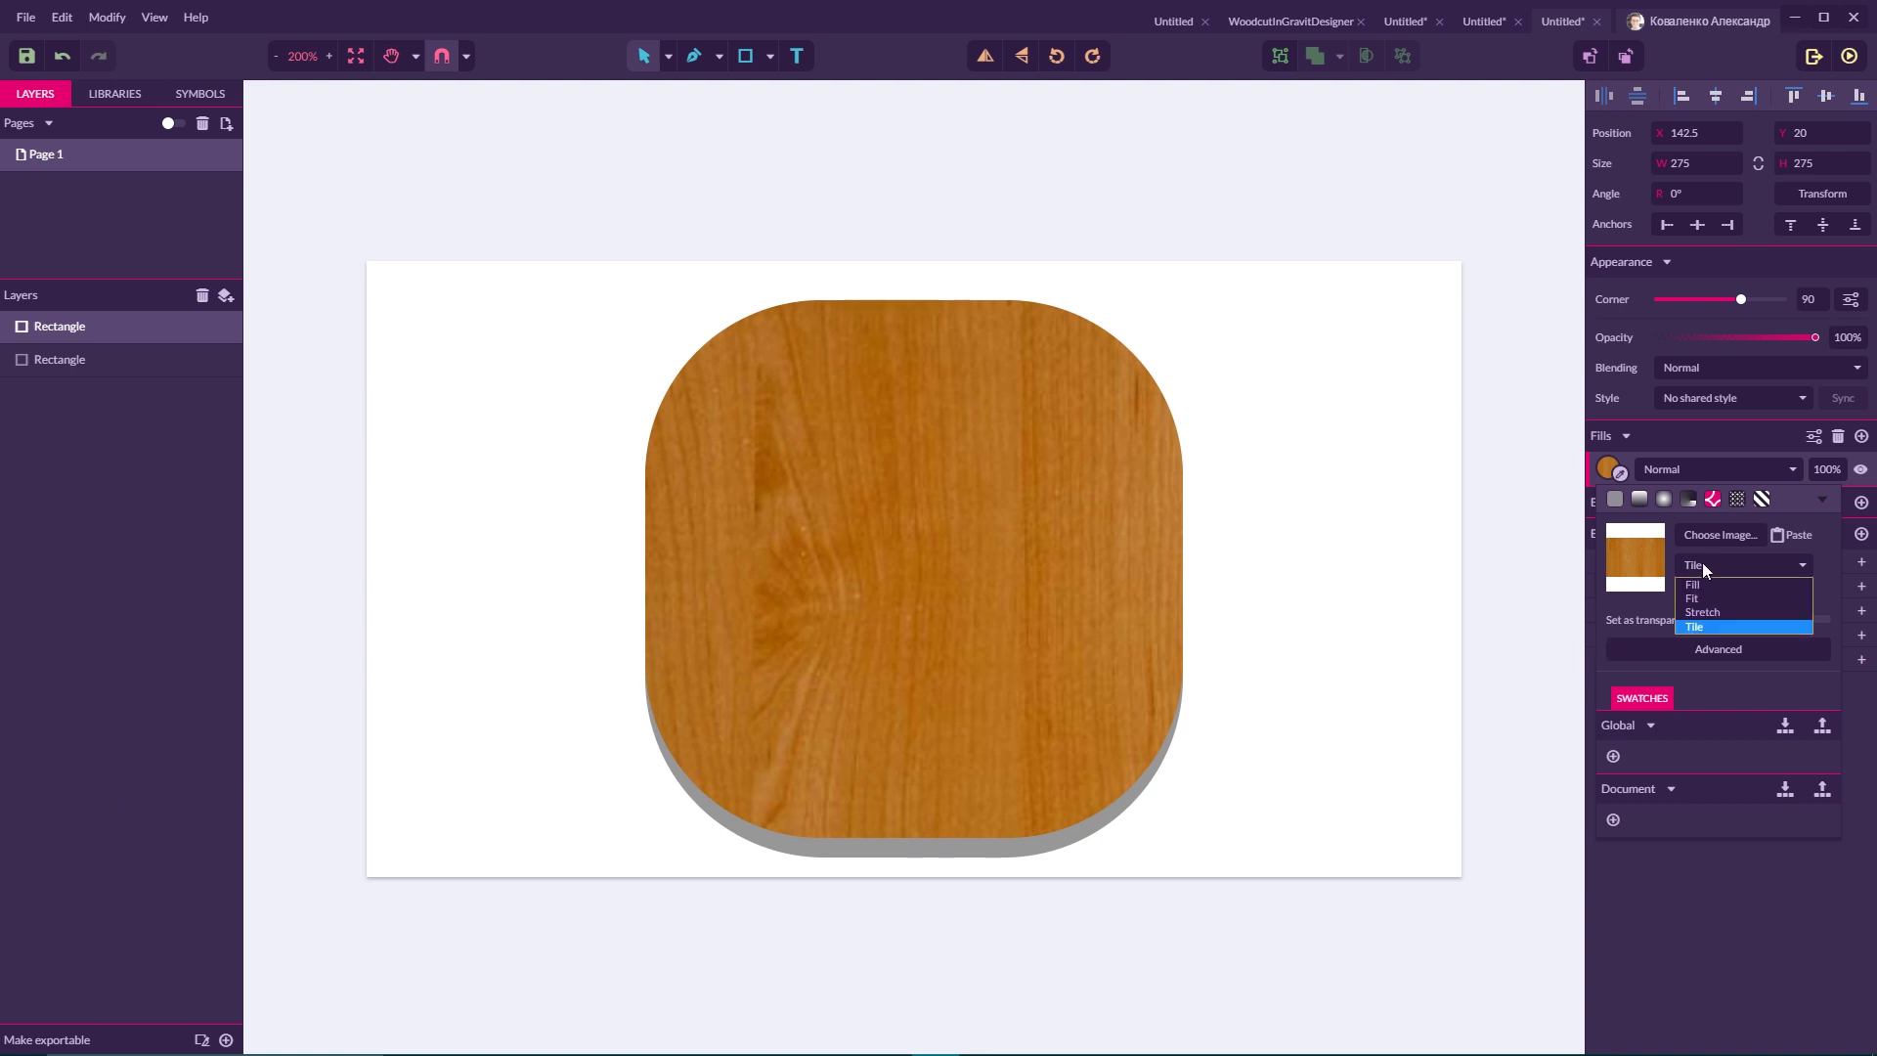
Stretch the wood texture across the whole rounded square.
key("super+plus")
left_click(1714, 612)
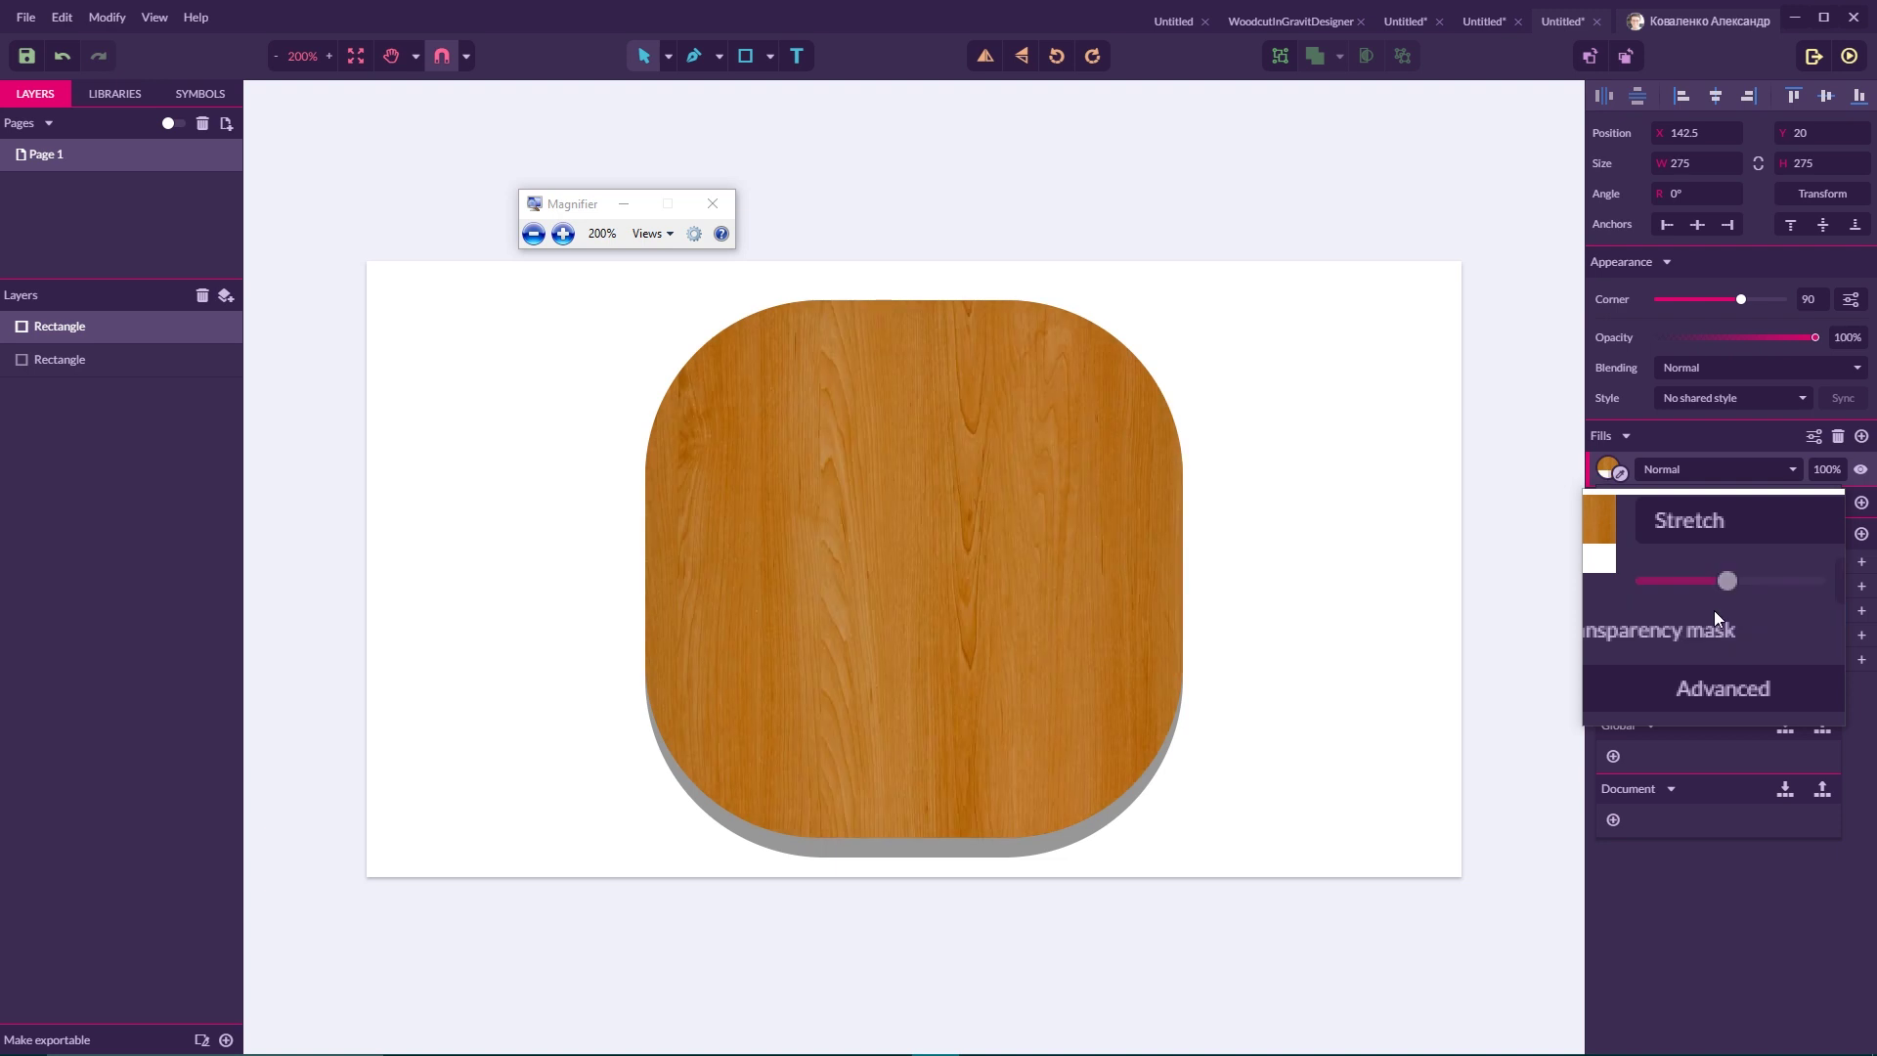
key("super+Escape")
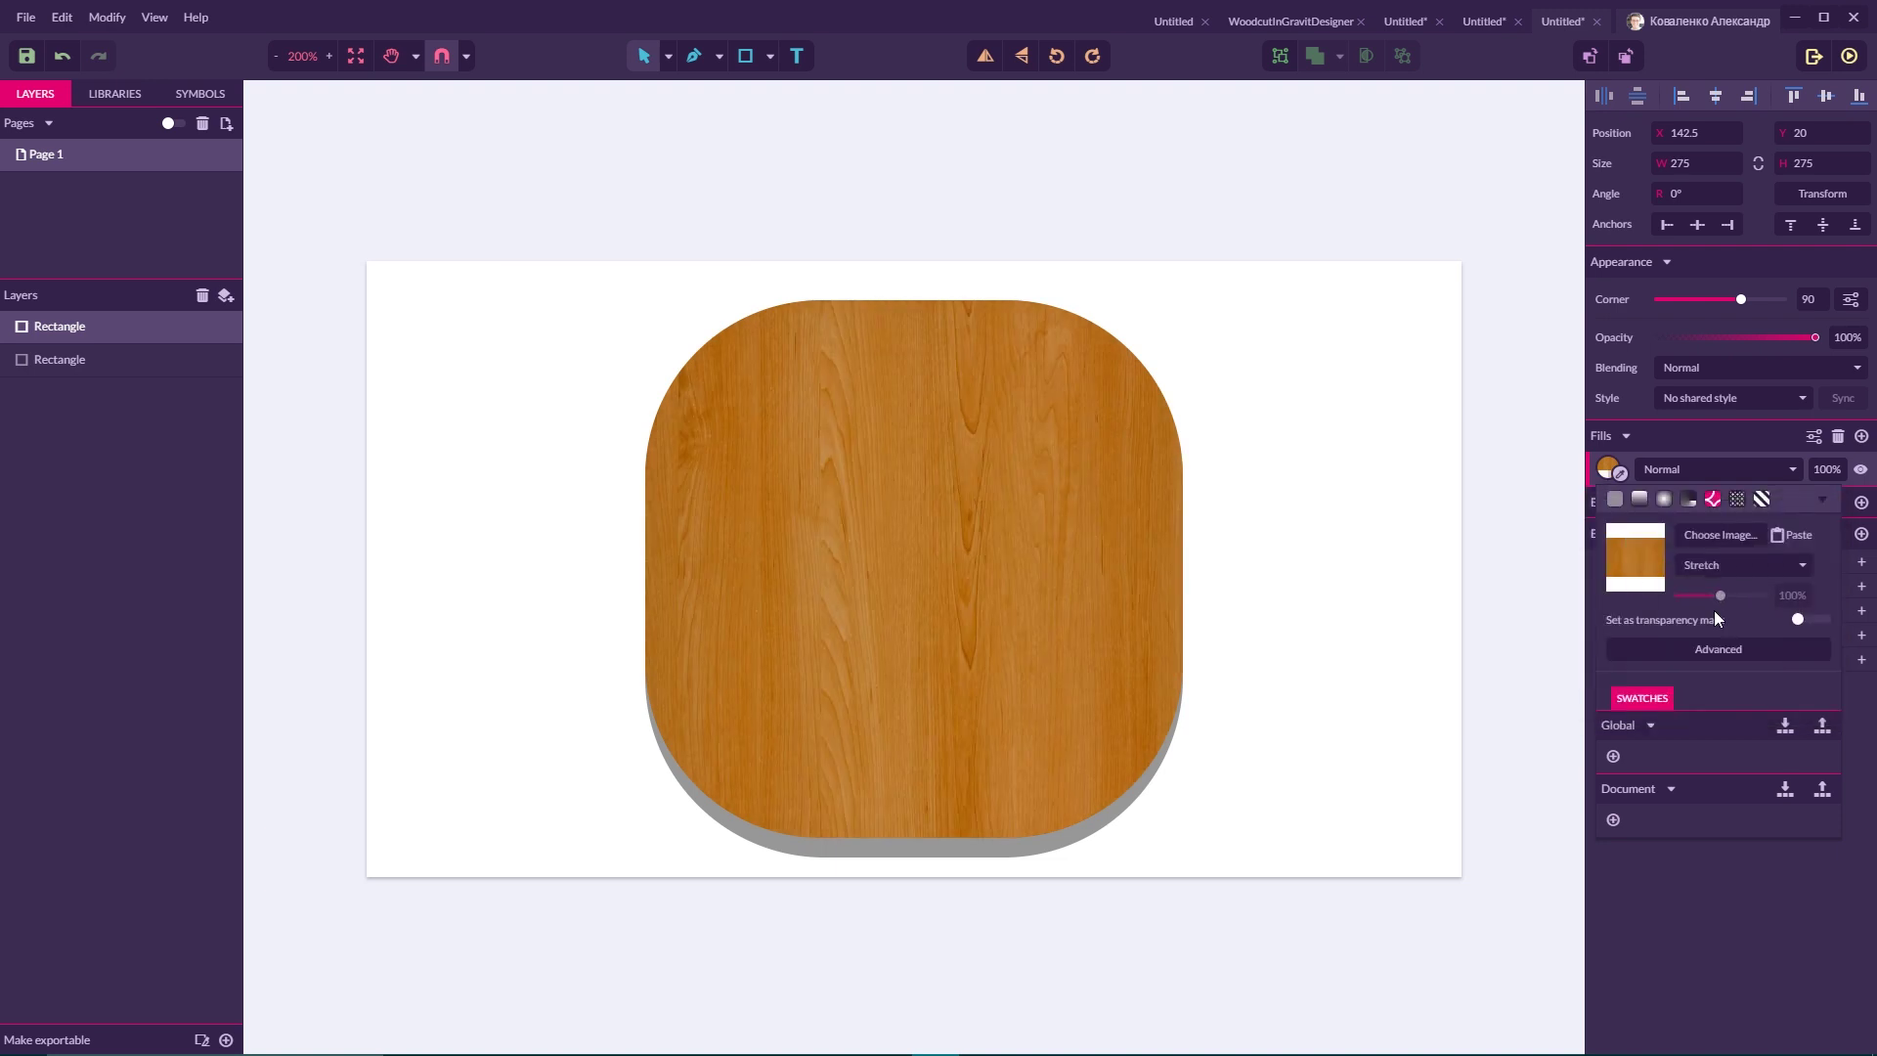
Set the wood fill's opacity to 85%.
left_click(1465, 529)
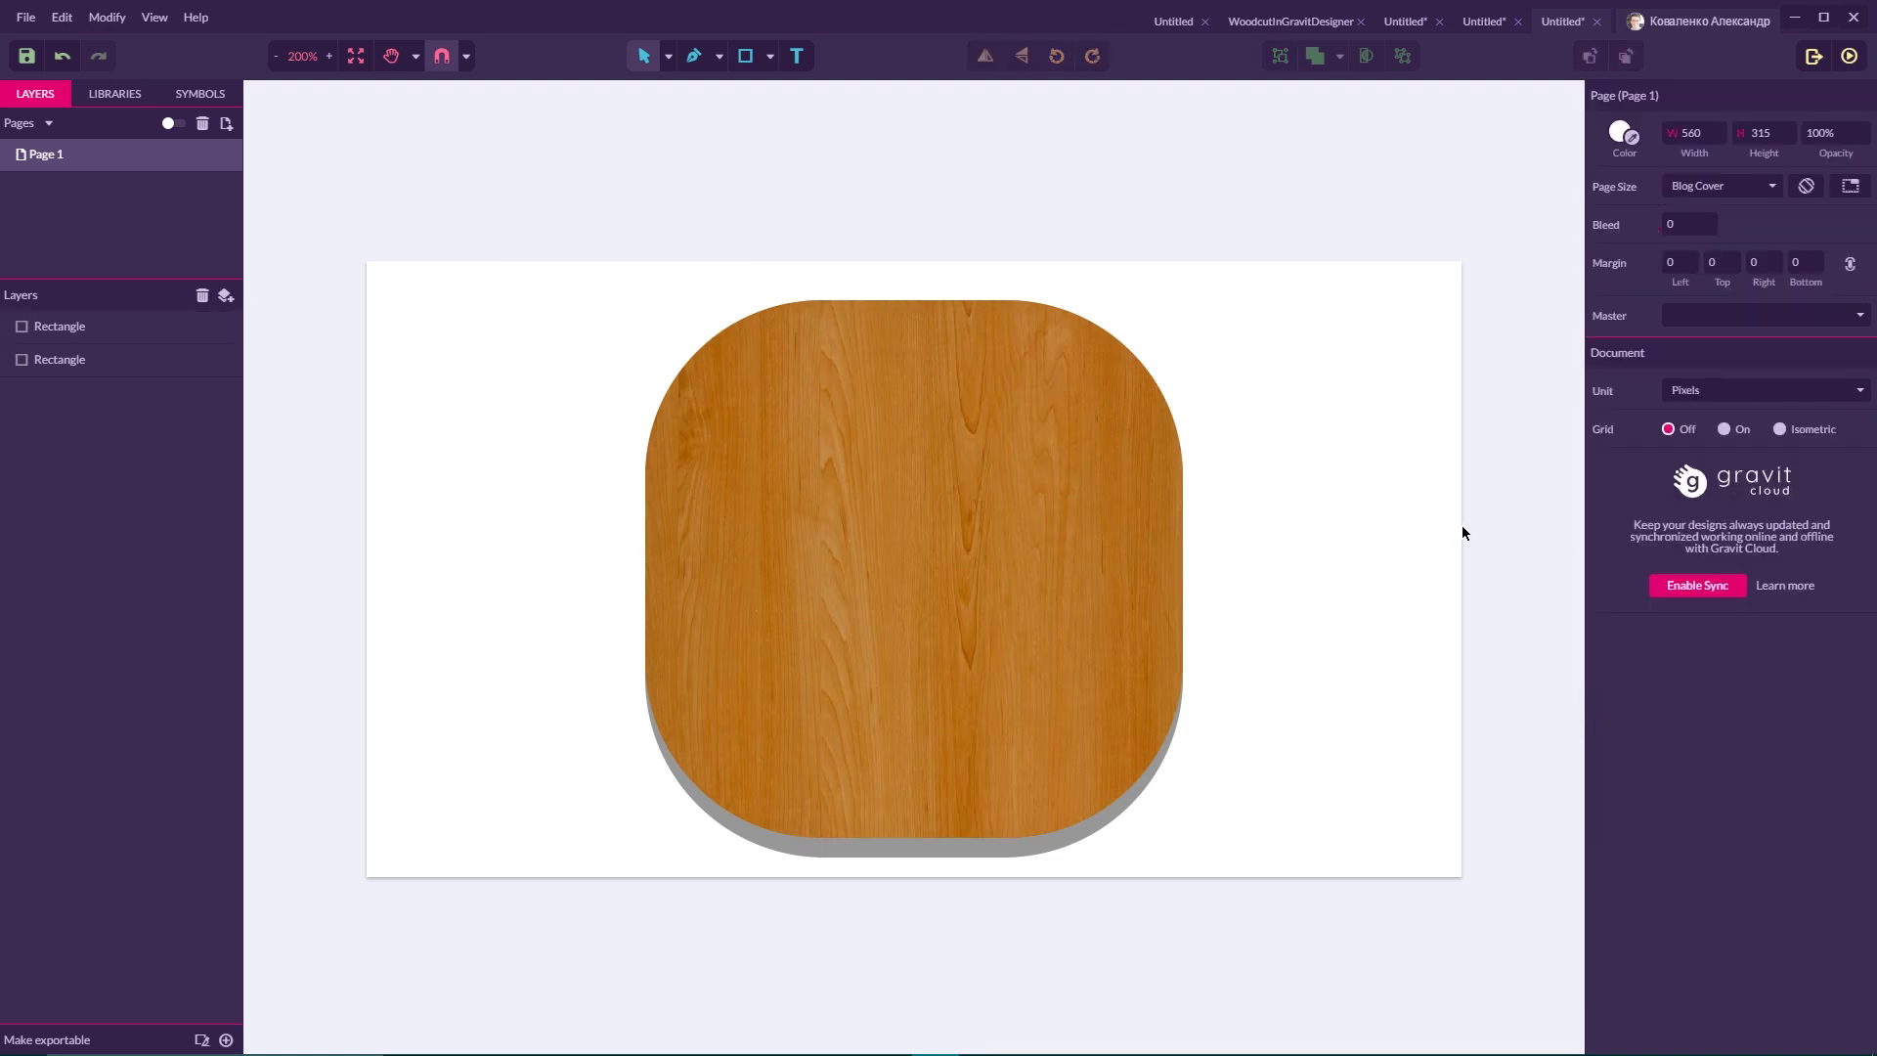
left_click(893, 498)
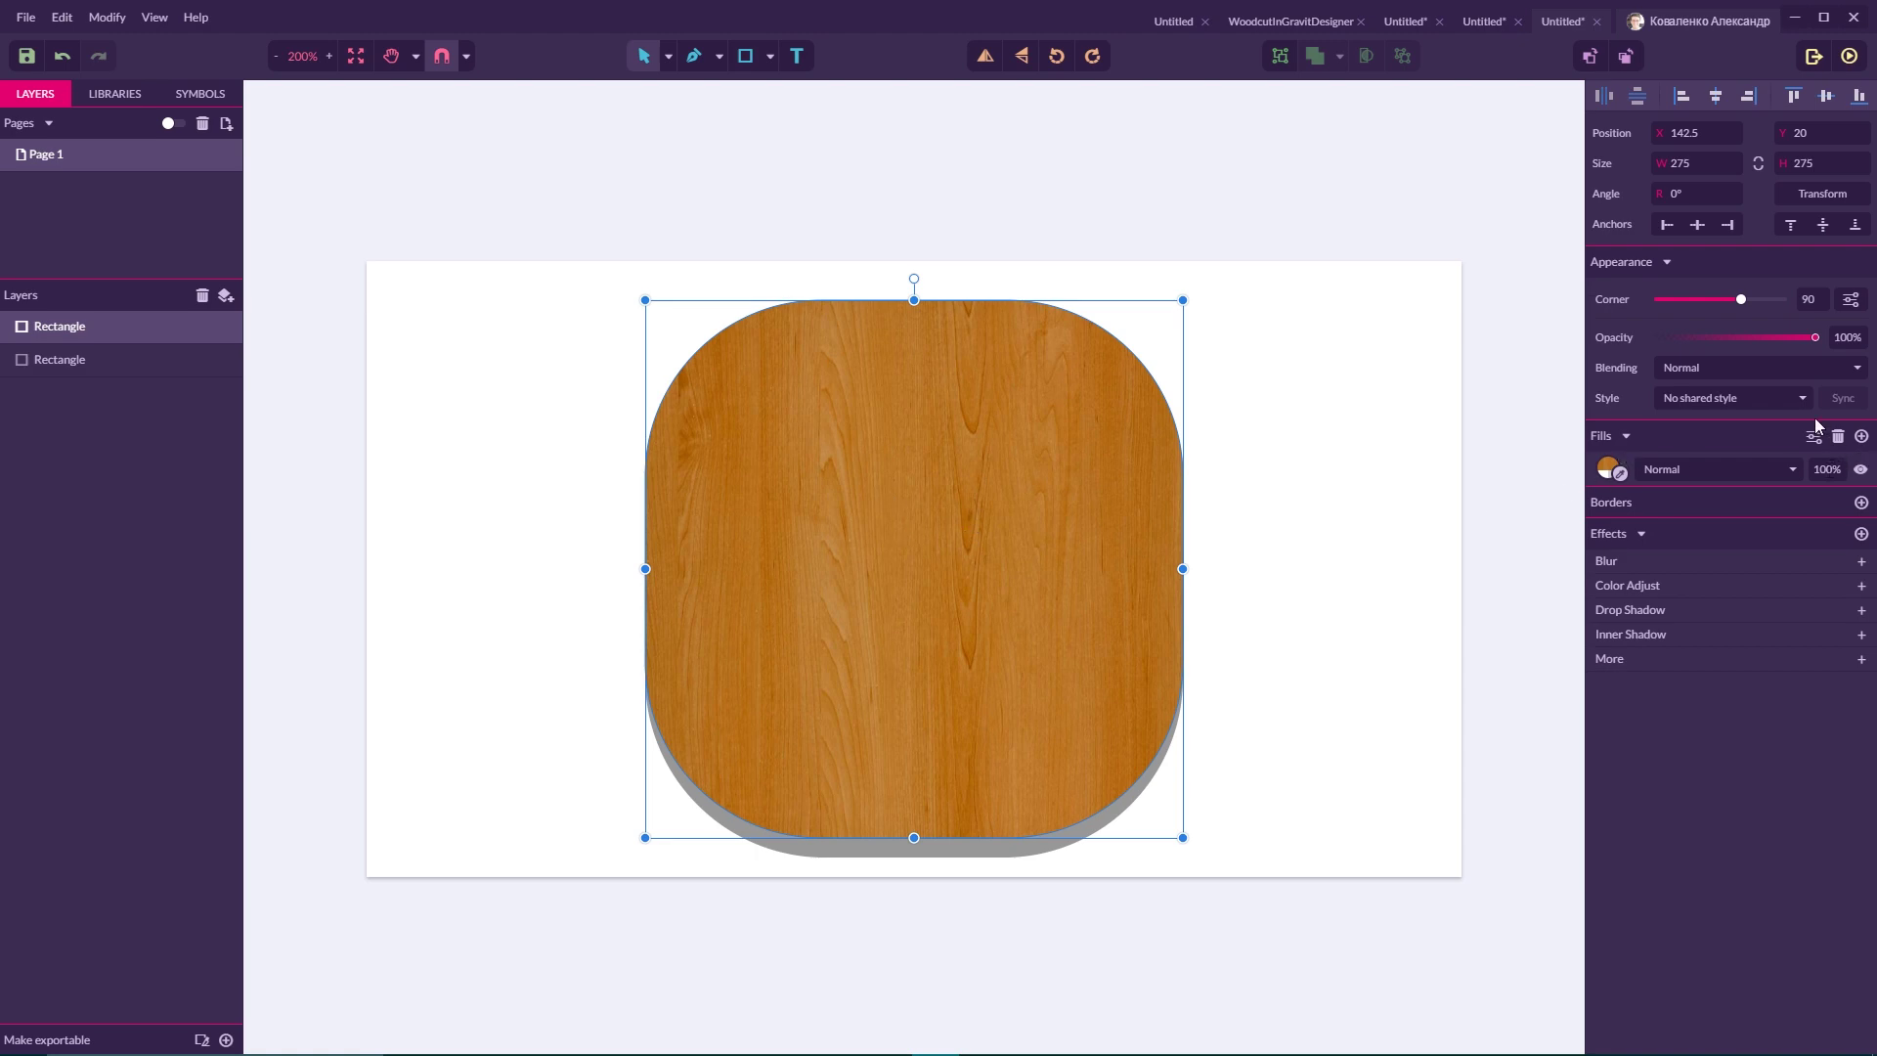
left_click(1824, 469)
type("85")
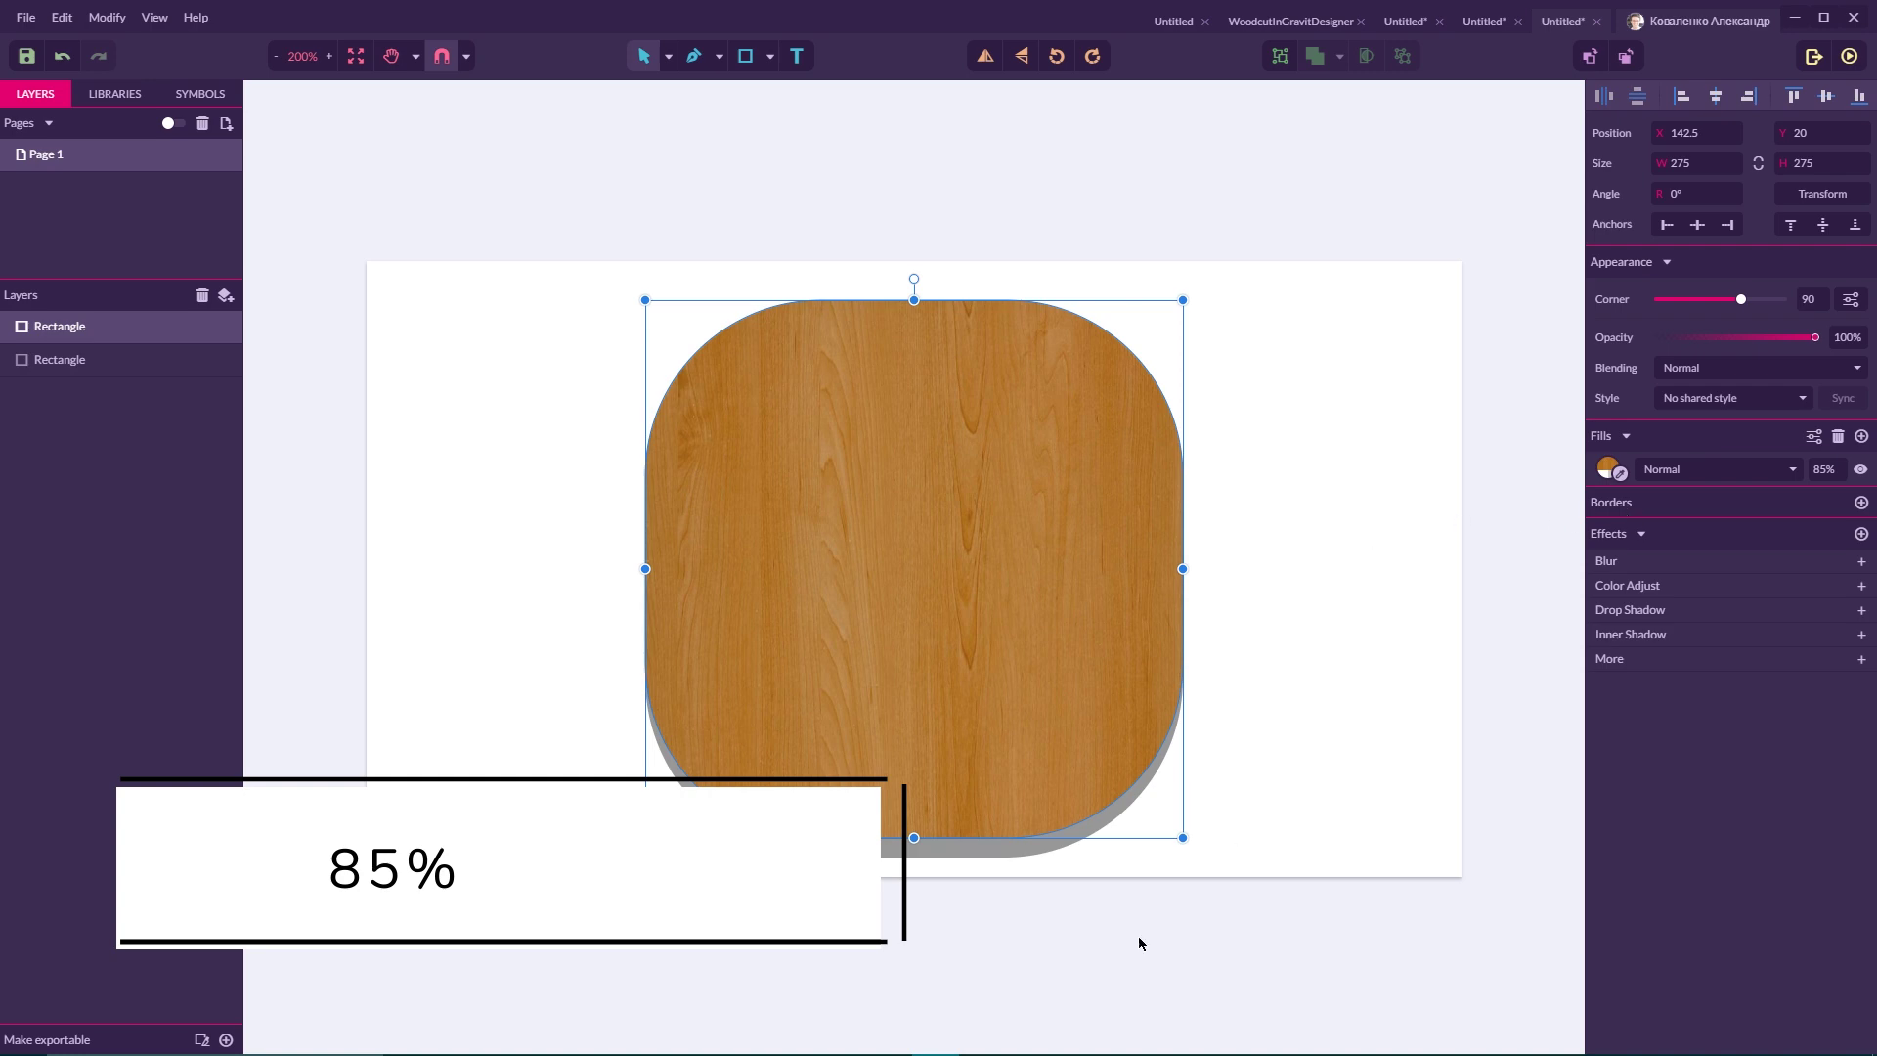
left_click(1003, 861)
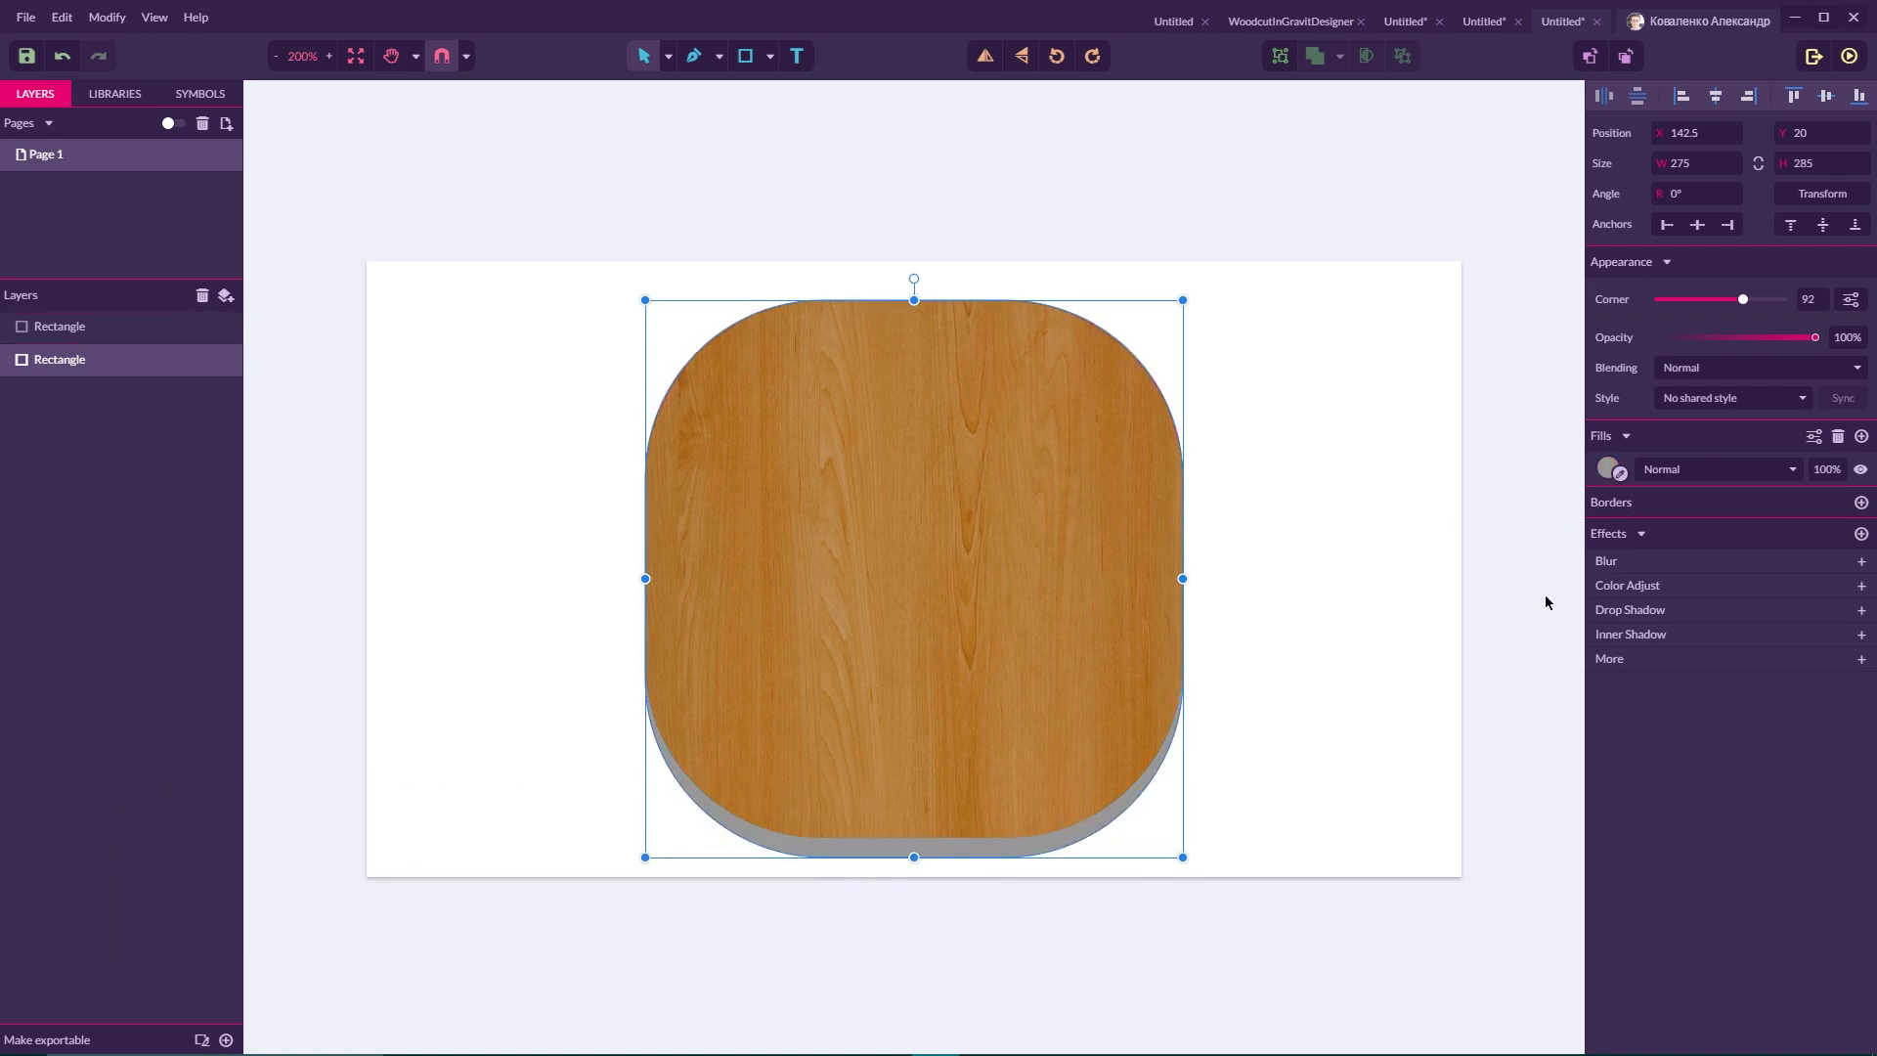
Change the base shape's fill to dark brown #48210A.
left_click(1606, 468)
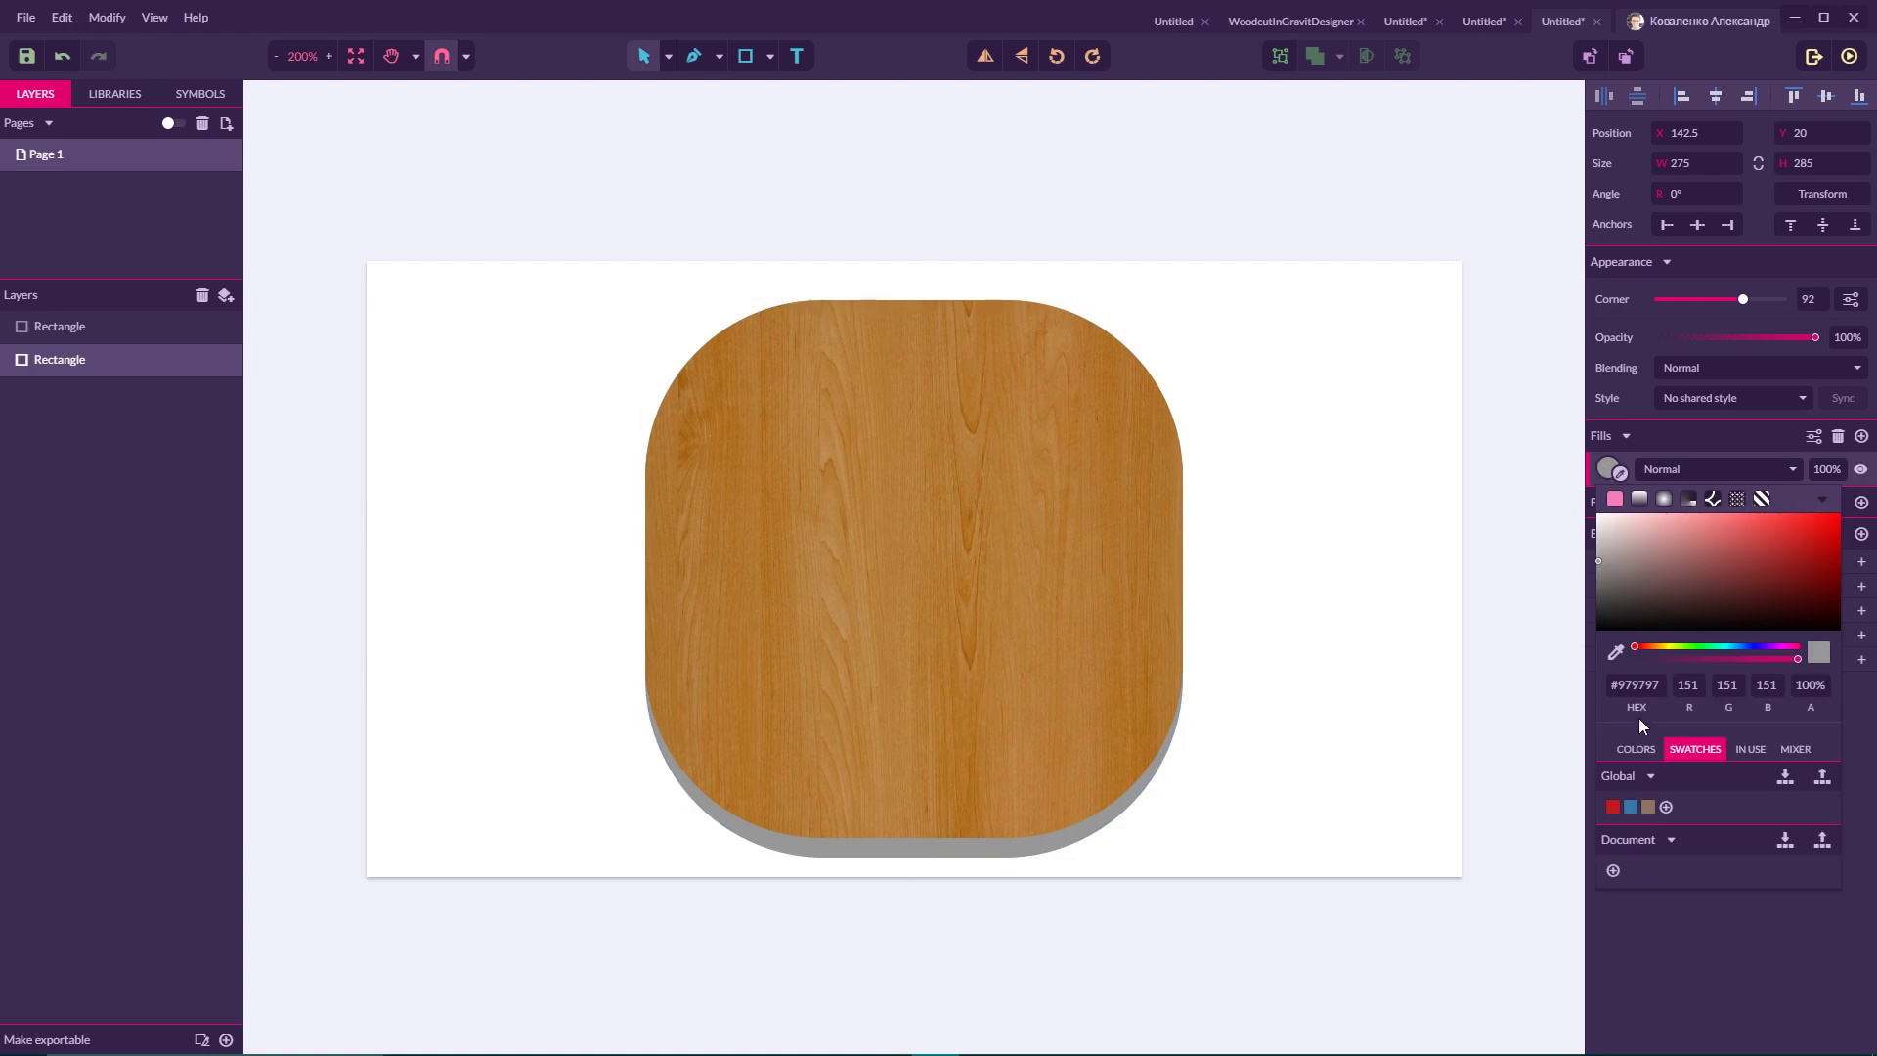
left_click(1619, 688)
key("super+plus")
key("BackSpace")
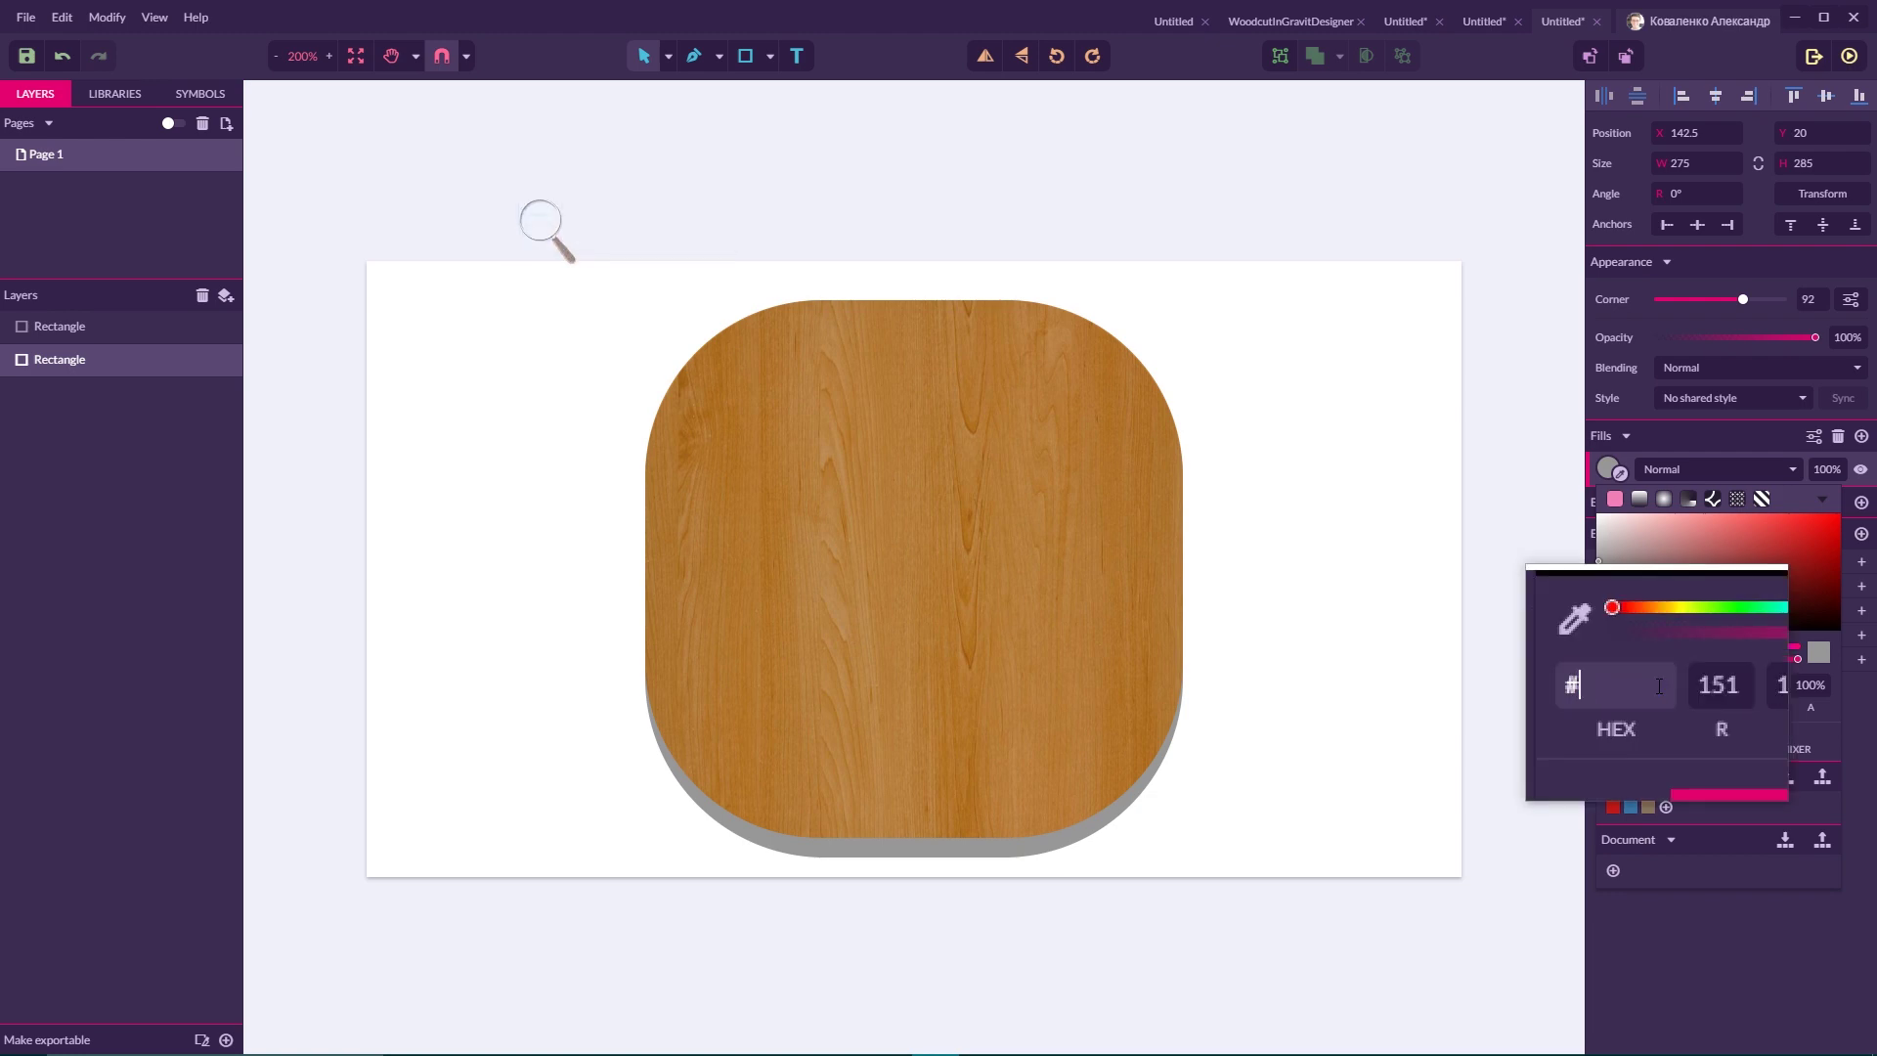
type("48")
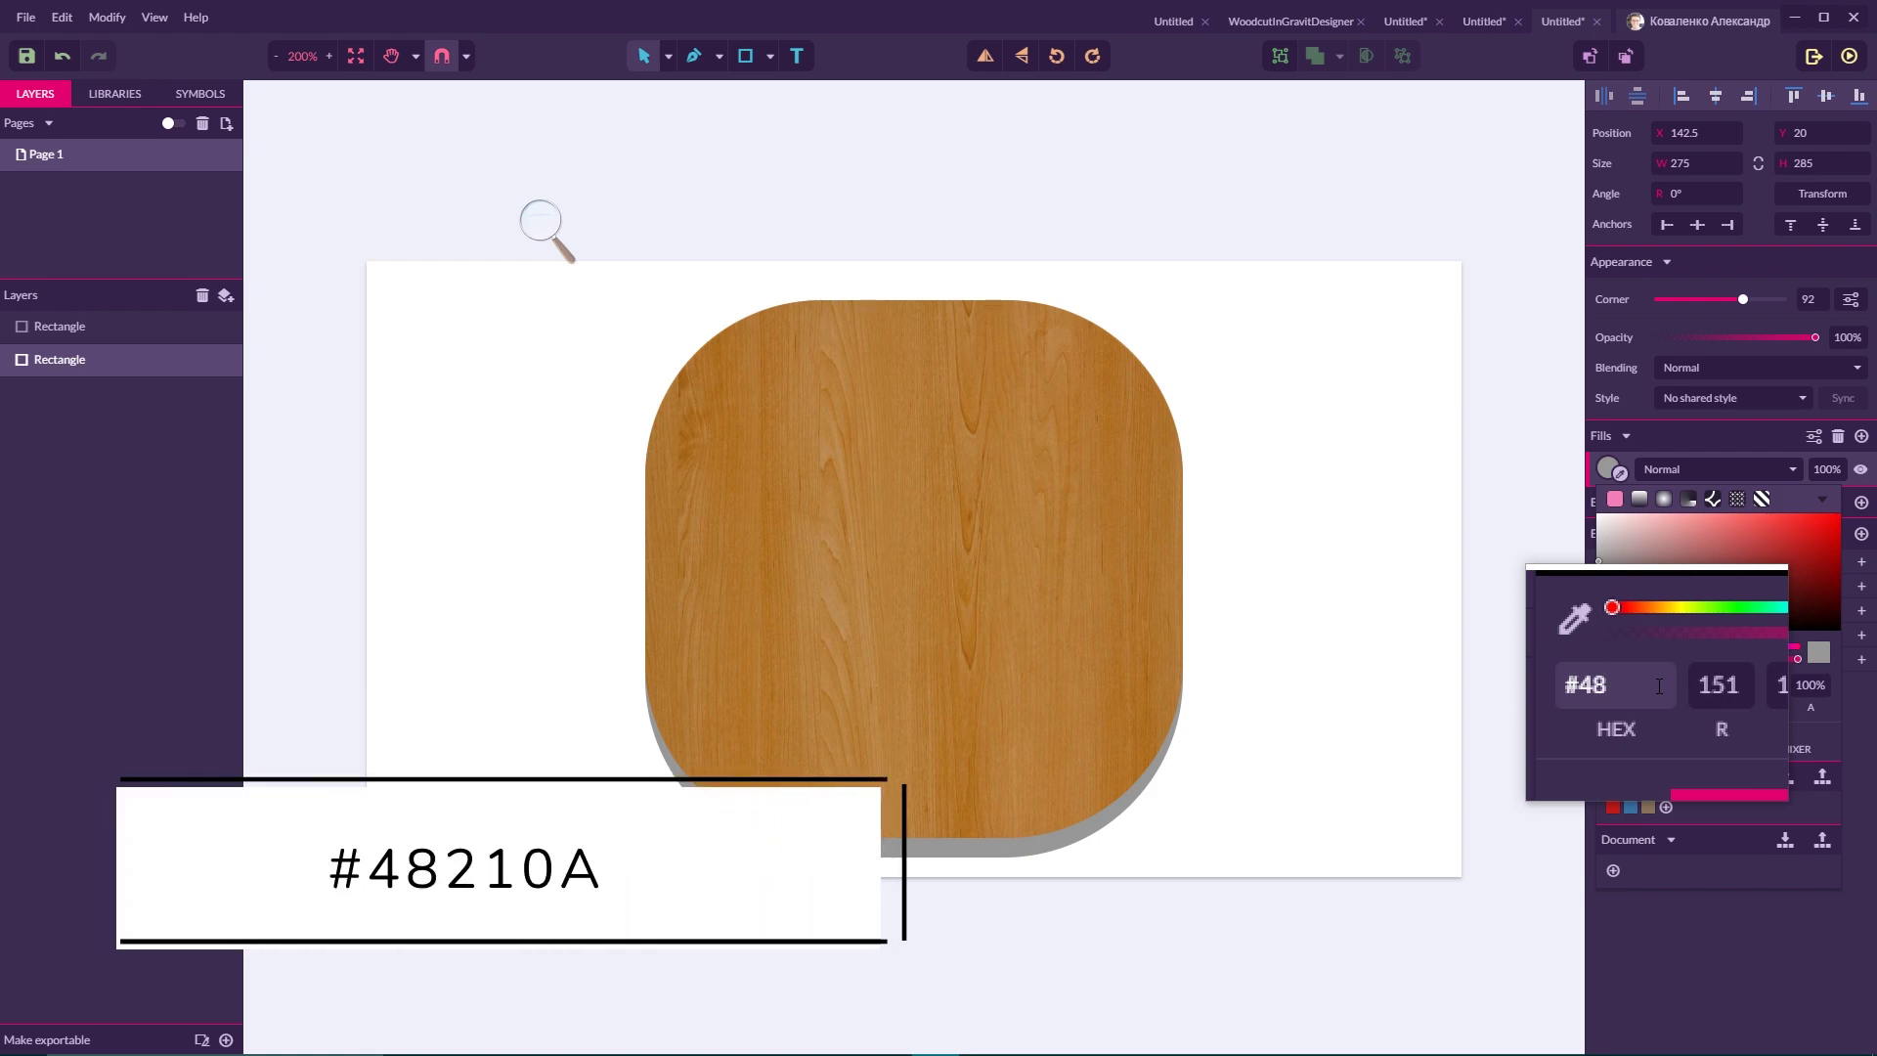
type("21")
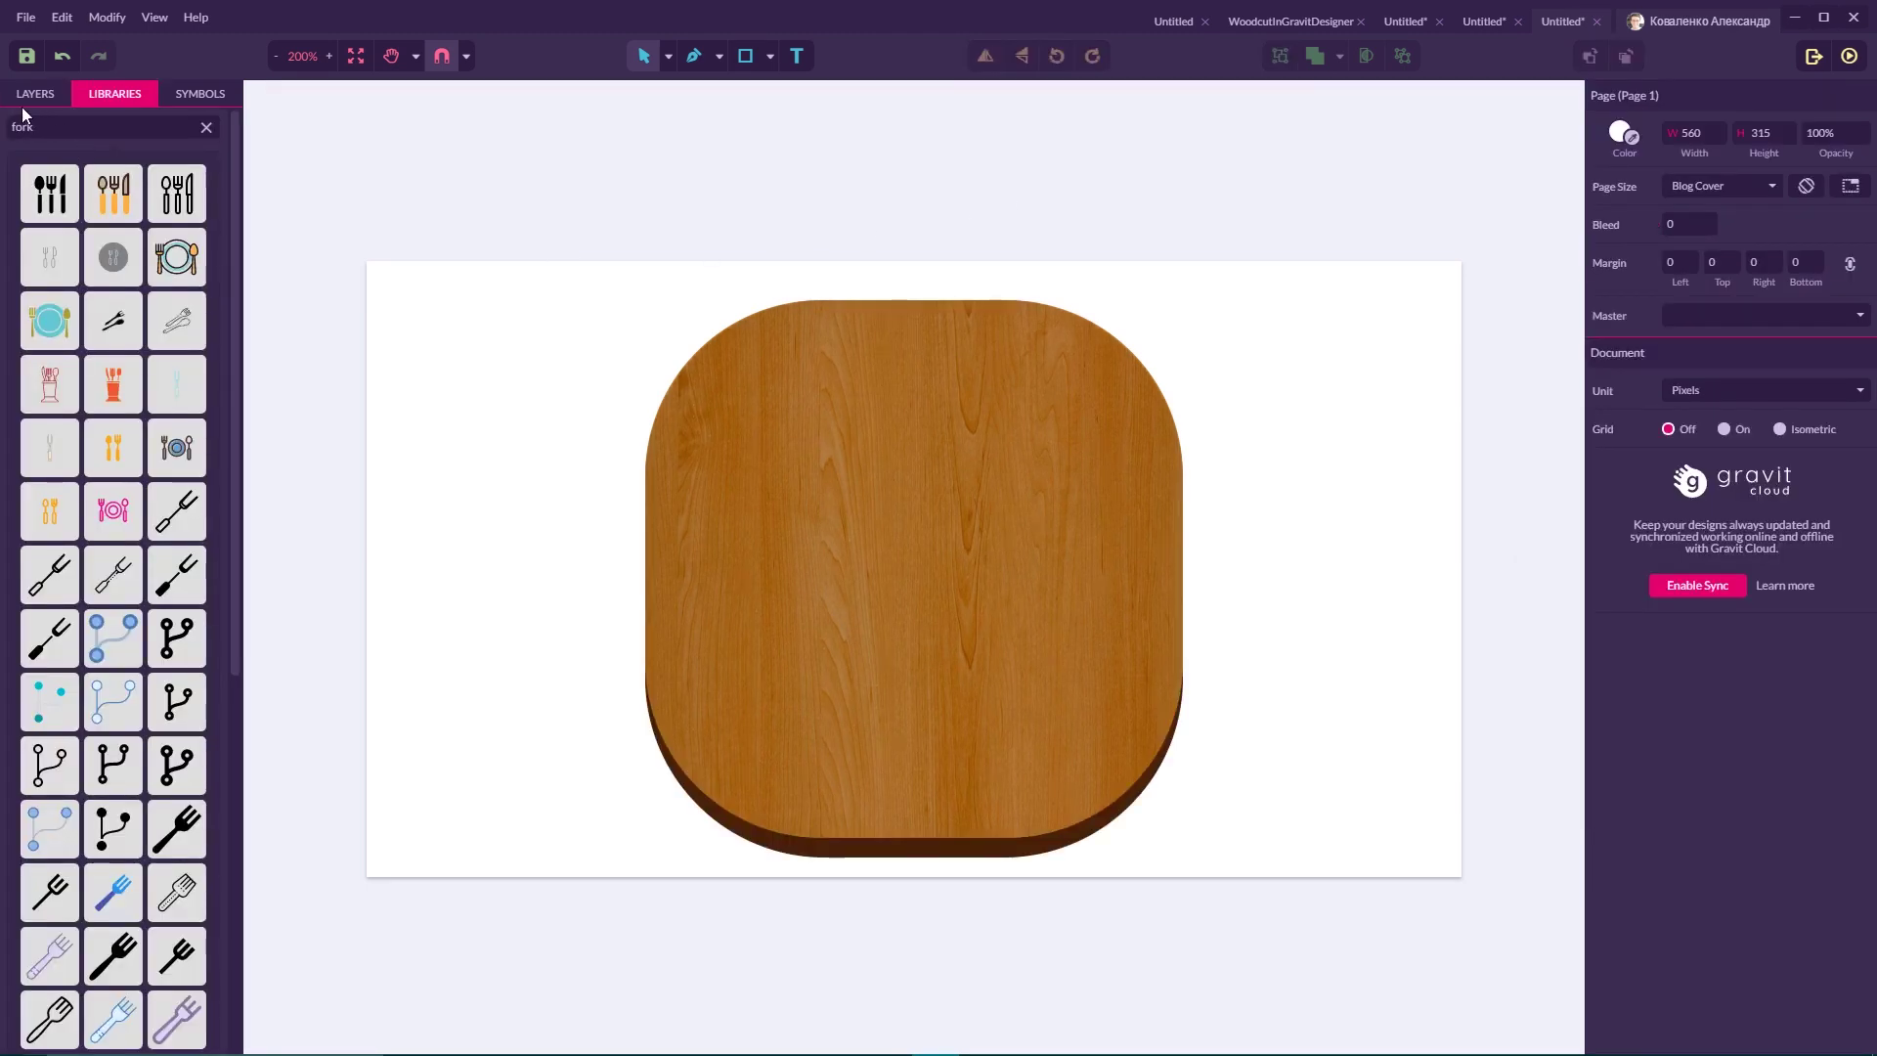
left_click(58, 93)
Drag the spoon, fork and knife icon from the 'fork' library results onto the wooden board.
left_click(97, 92)
left_click(45, 126)
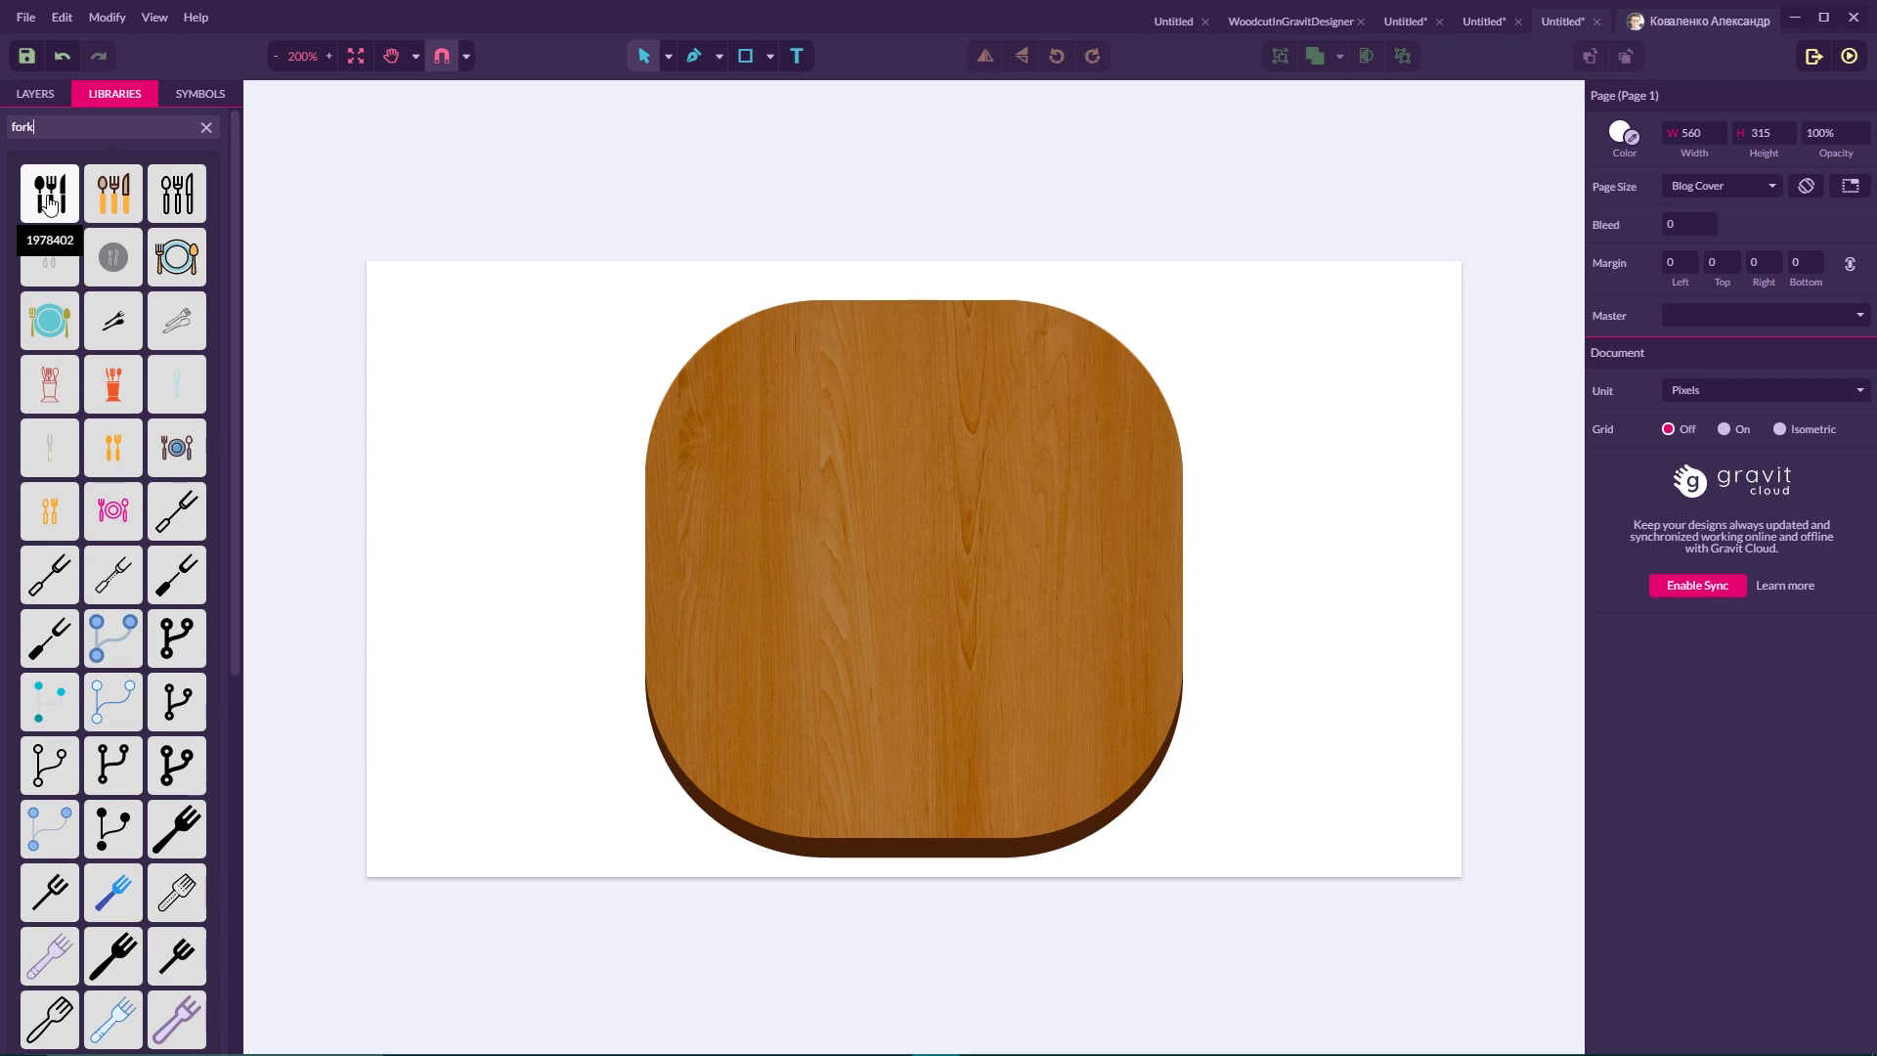
left_click_drag(49, 203, 536, 372)
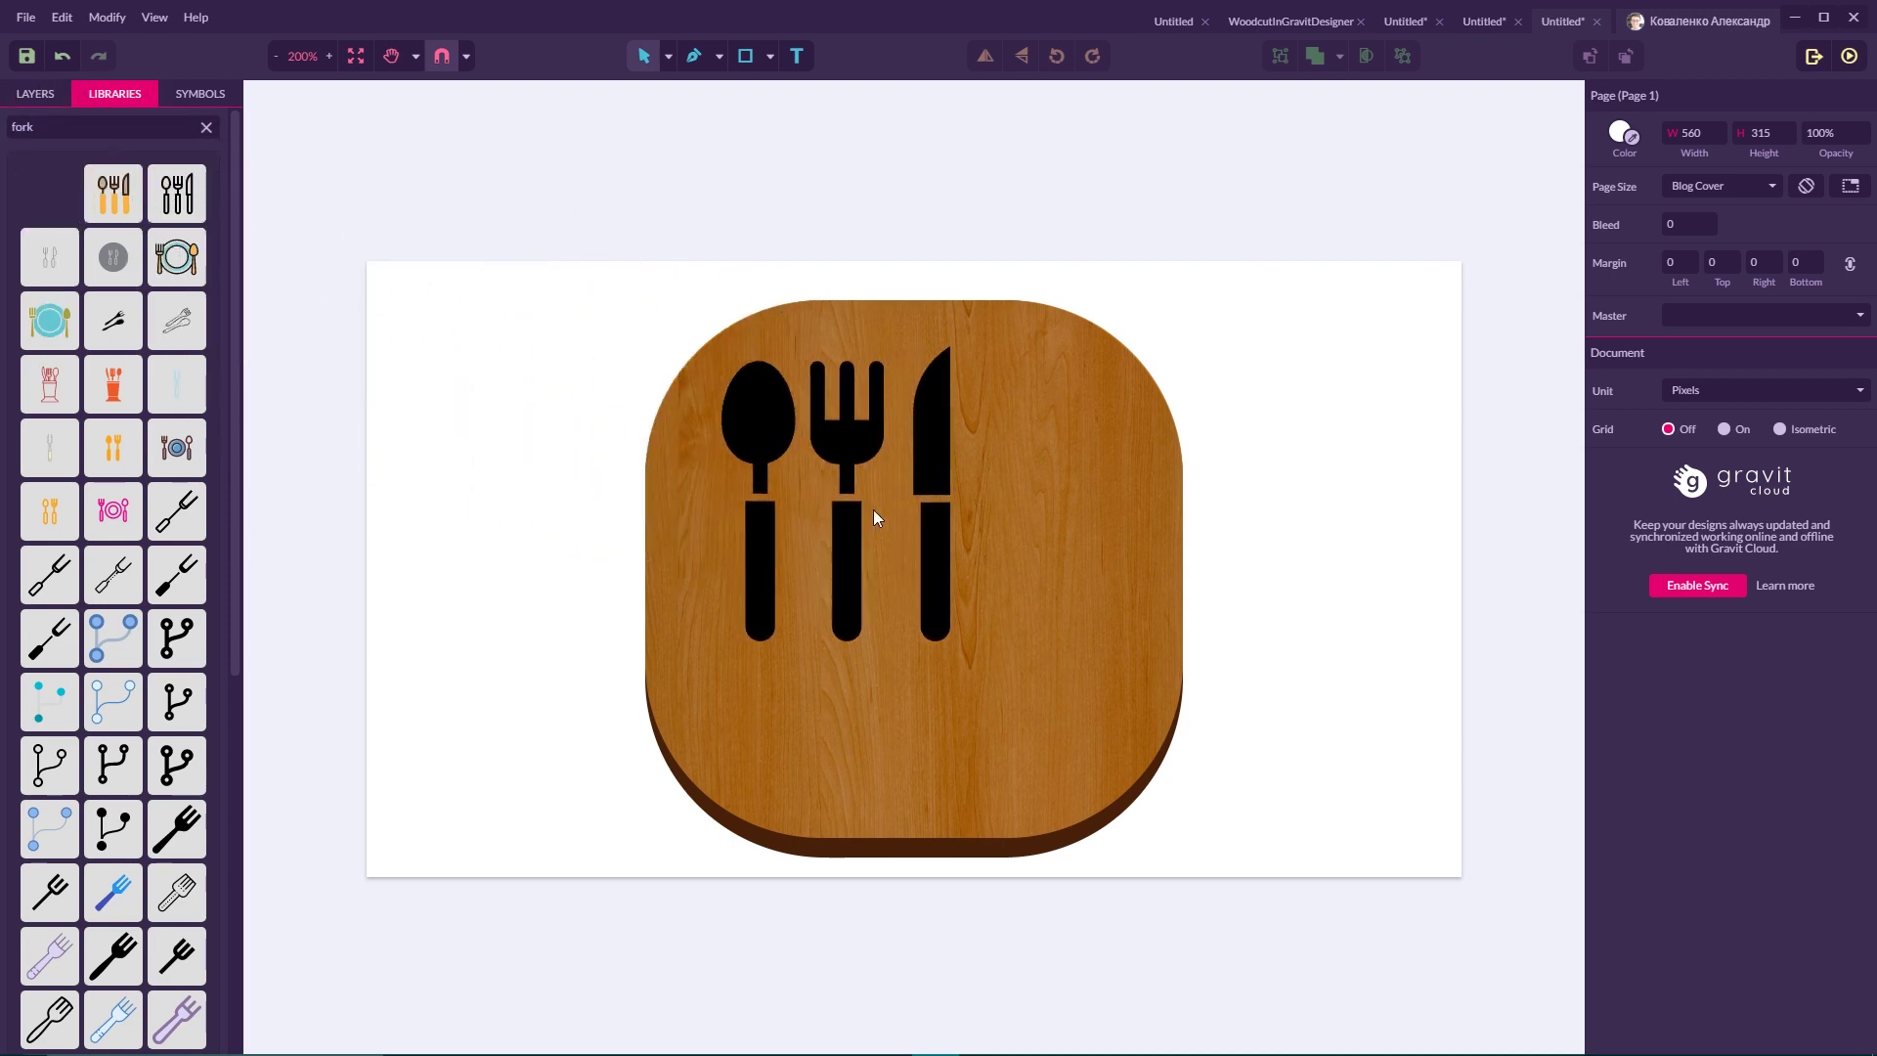
left_click_drag(875, 517, 923, 543)
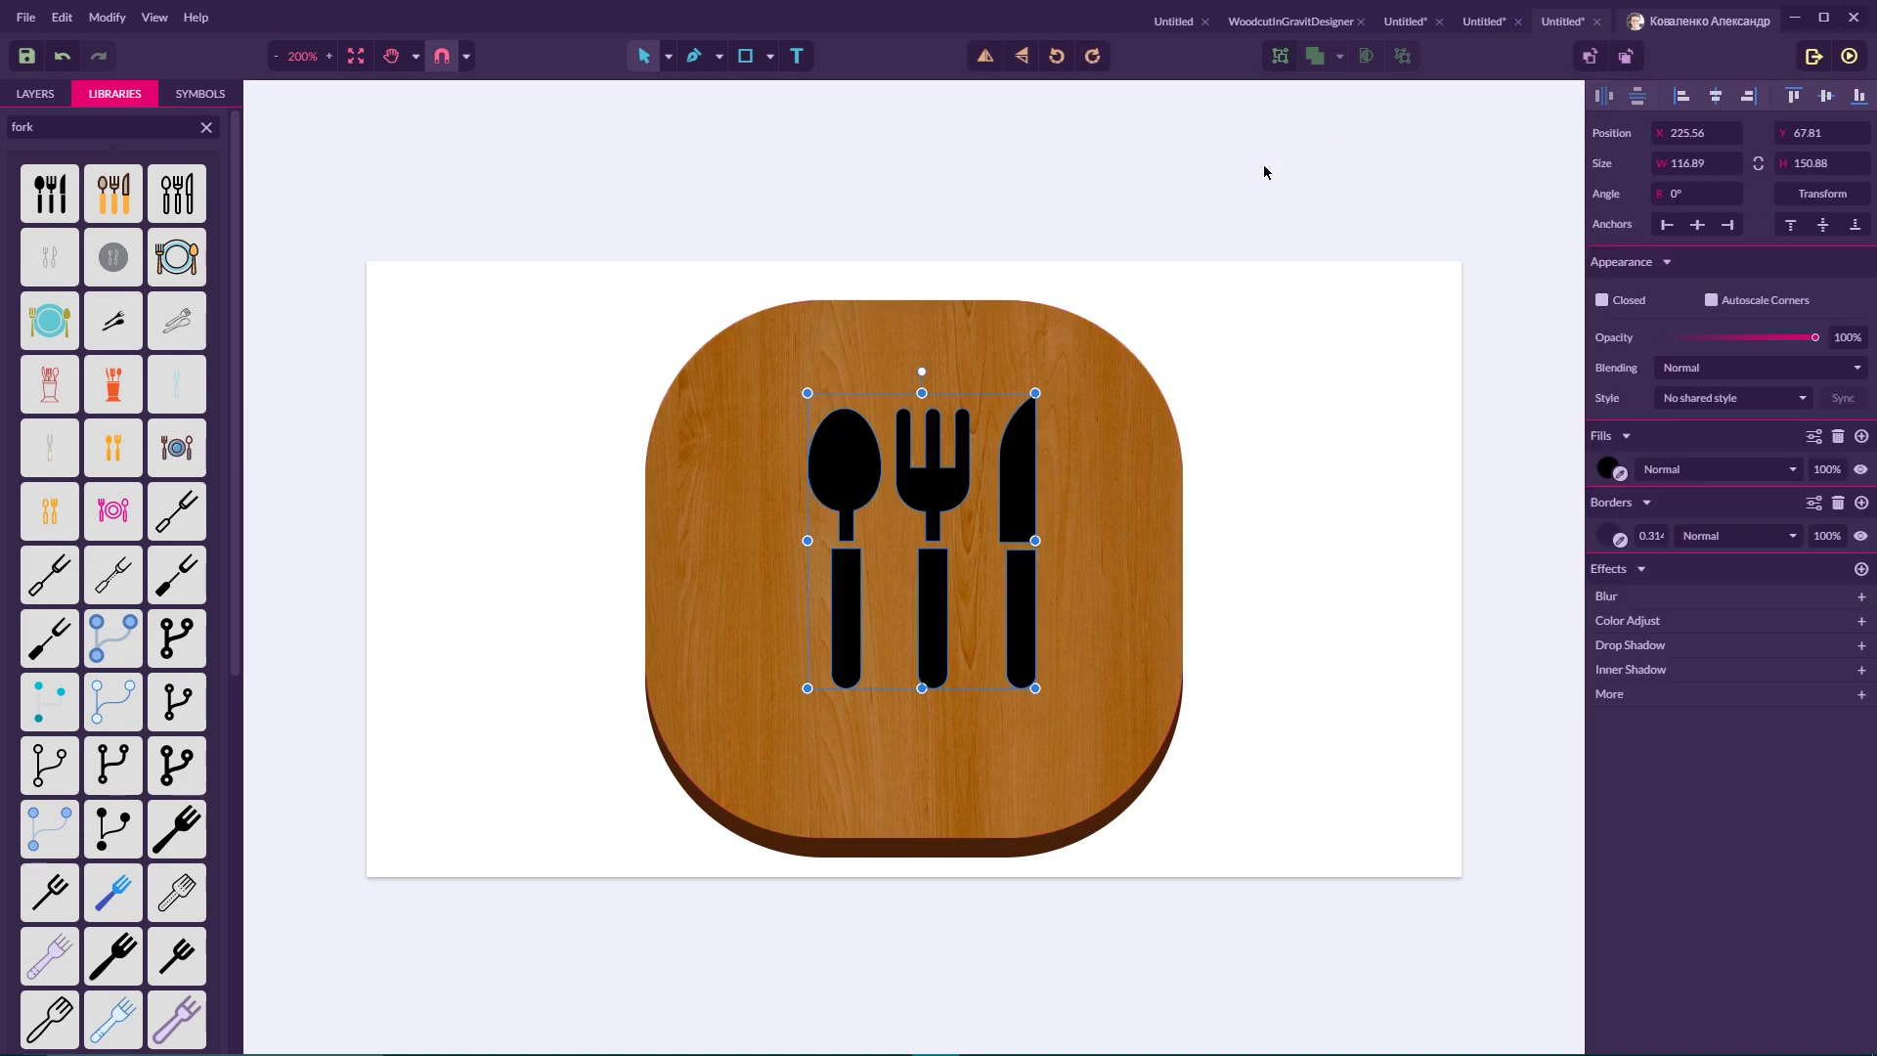
Scale the cutlery proportionally to 166.89 px wide and centre it on the board.
left_click(1758, 172)
left_click(1682, 162)
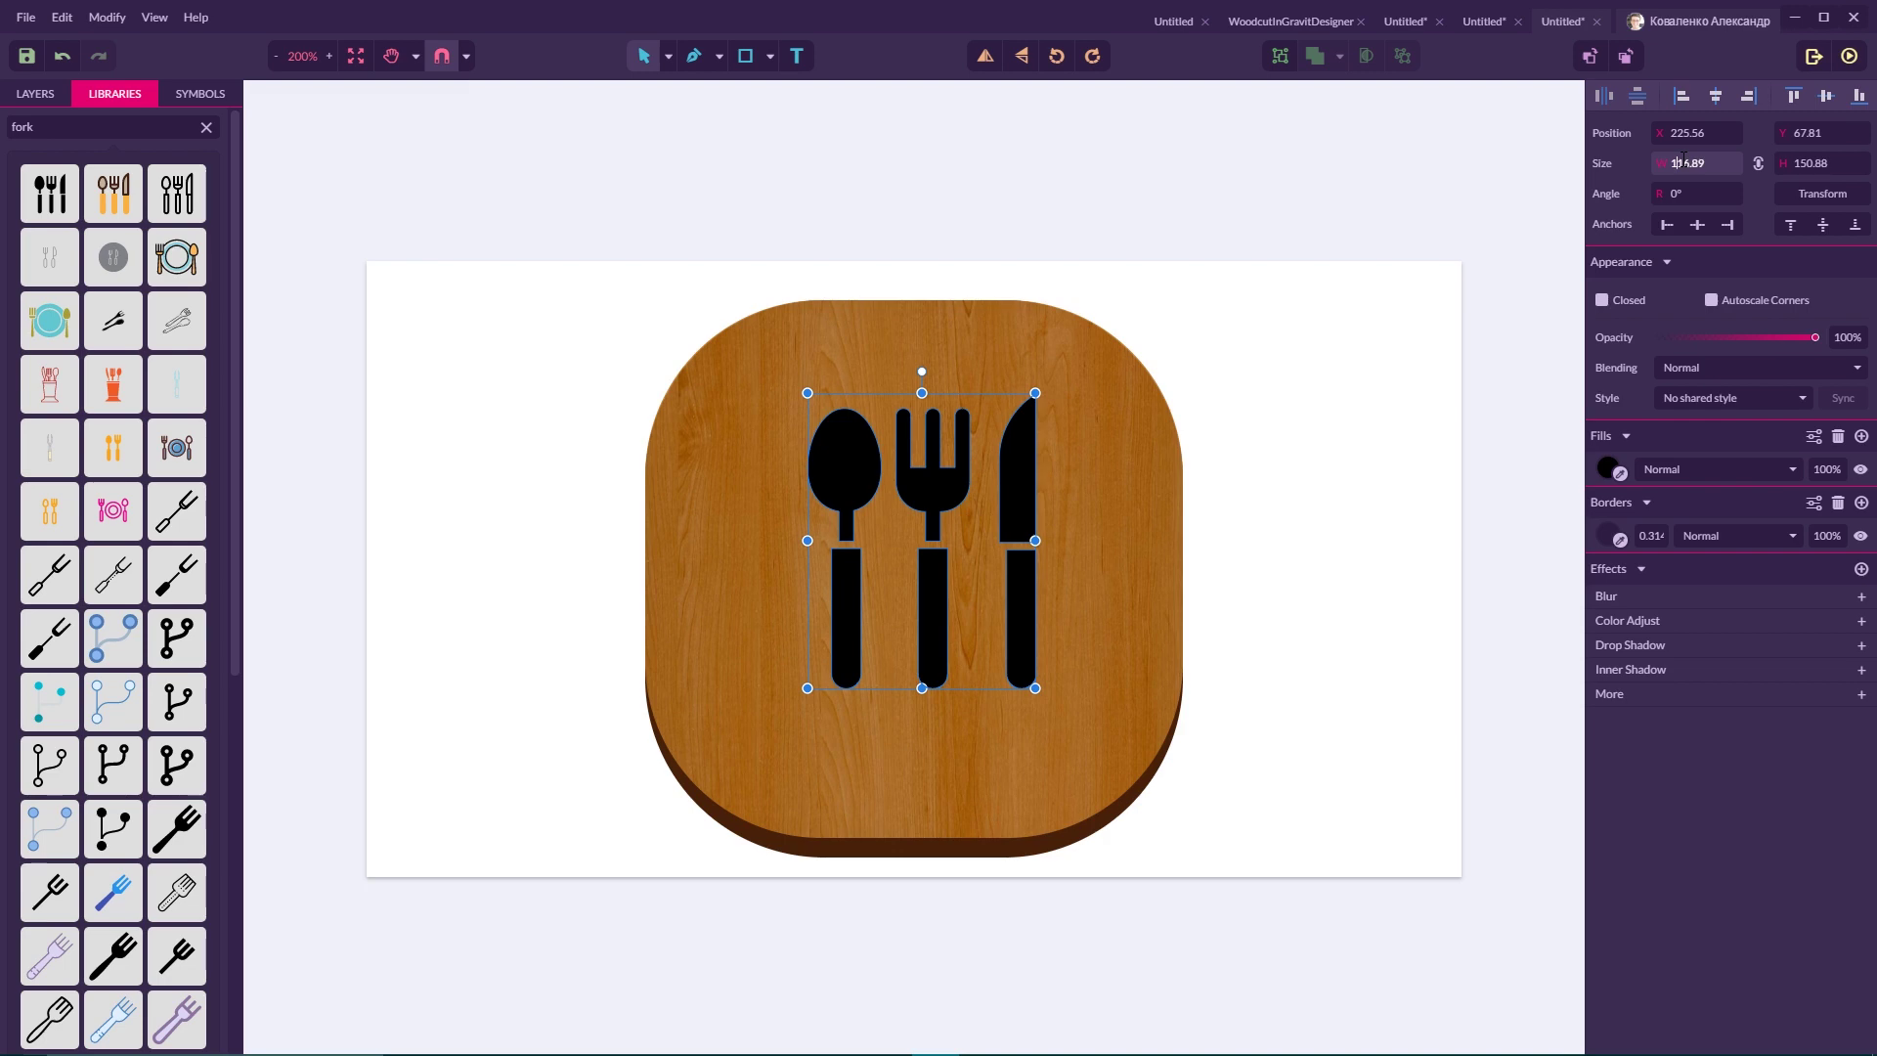
key("Delete")
key("Delete")
type("66")
key("Return")
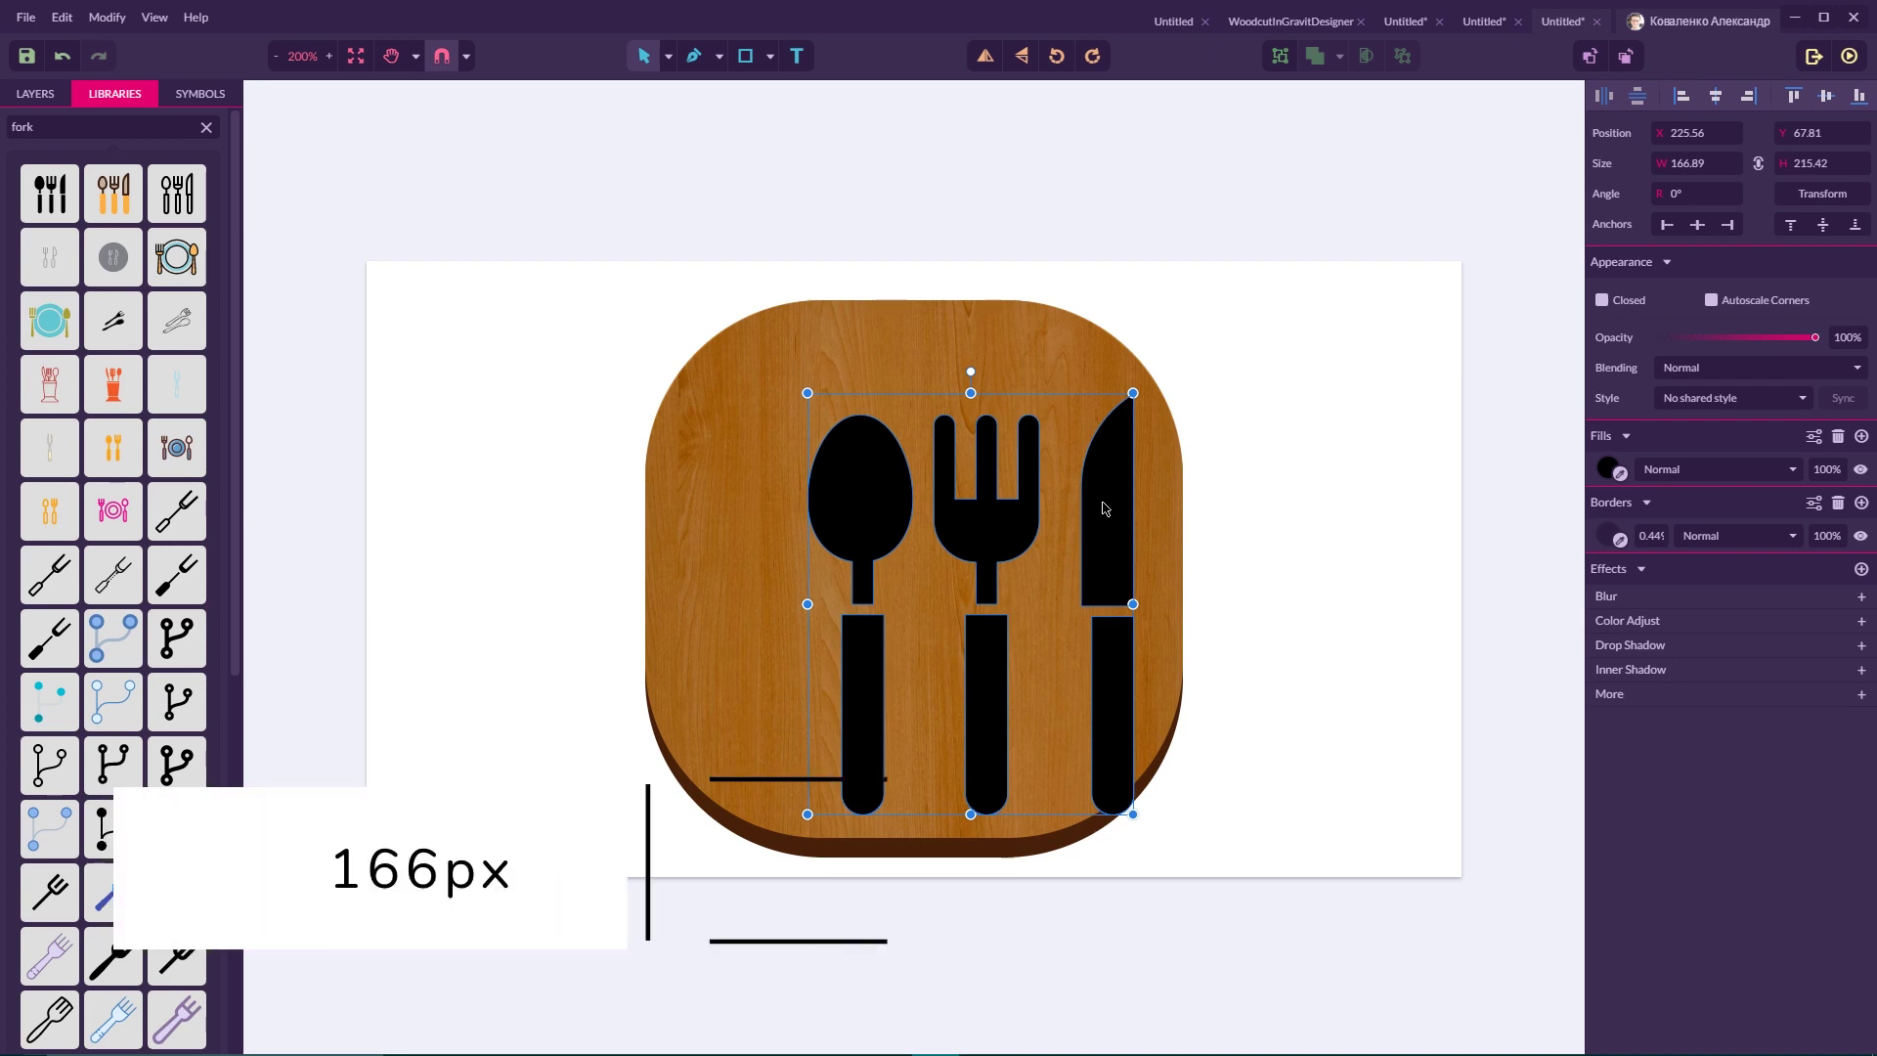
left_click_drag(880, 469, 826, 432)
left_click_drag(549, 252, 1432, 953)
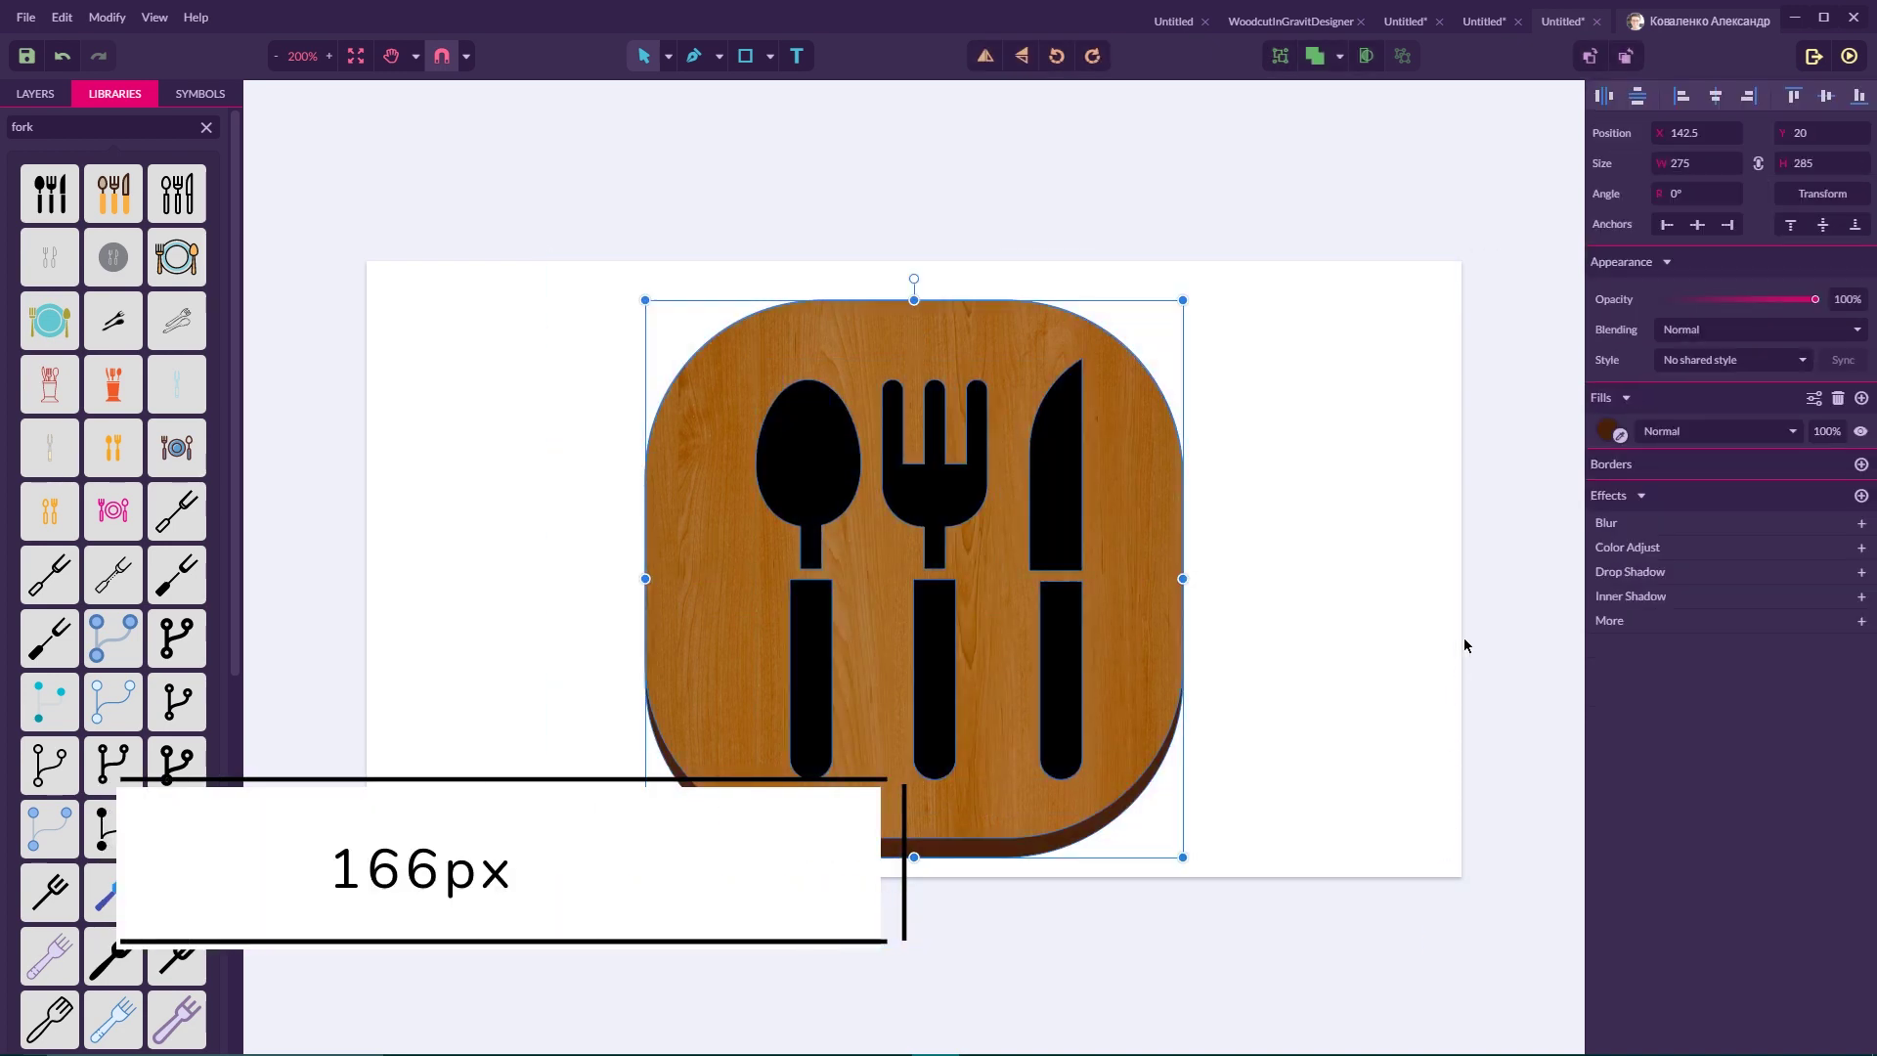
Centre the cutlery group horizontally on the board and remove its thin outline.
left_click(1716, 96)
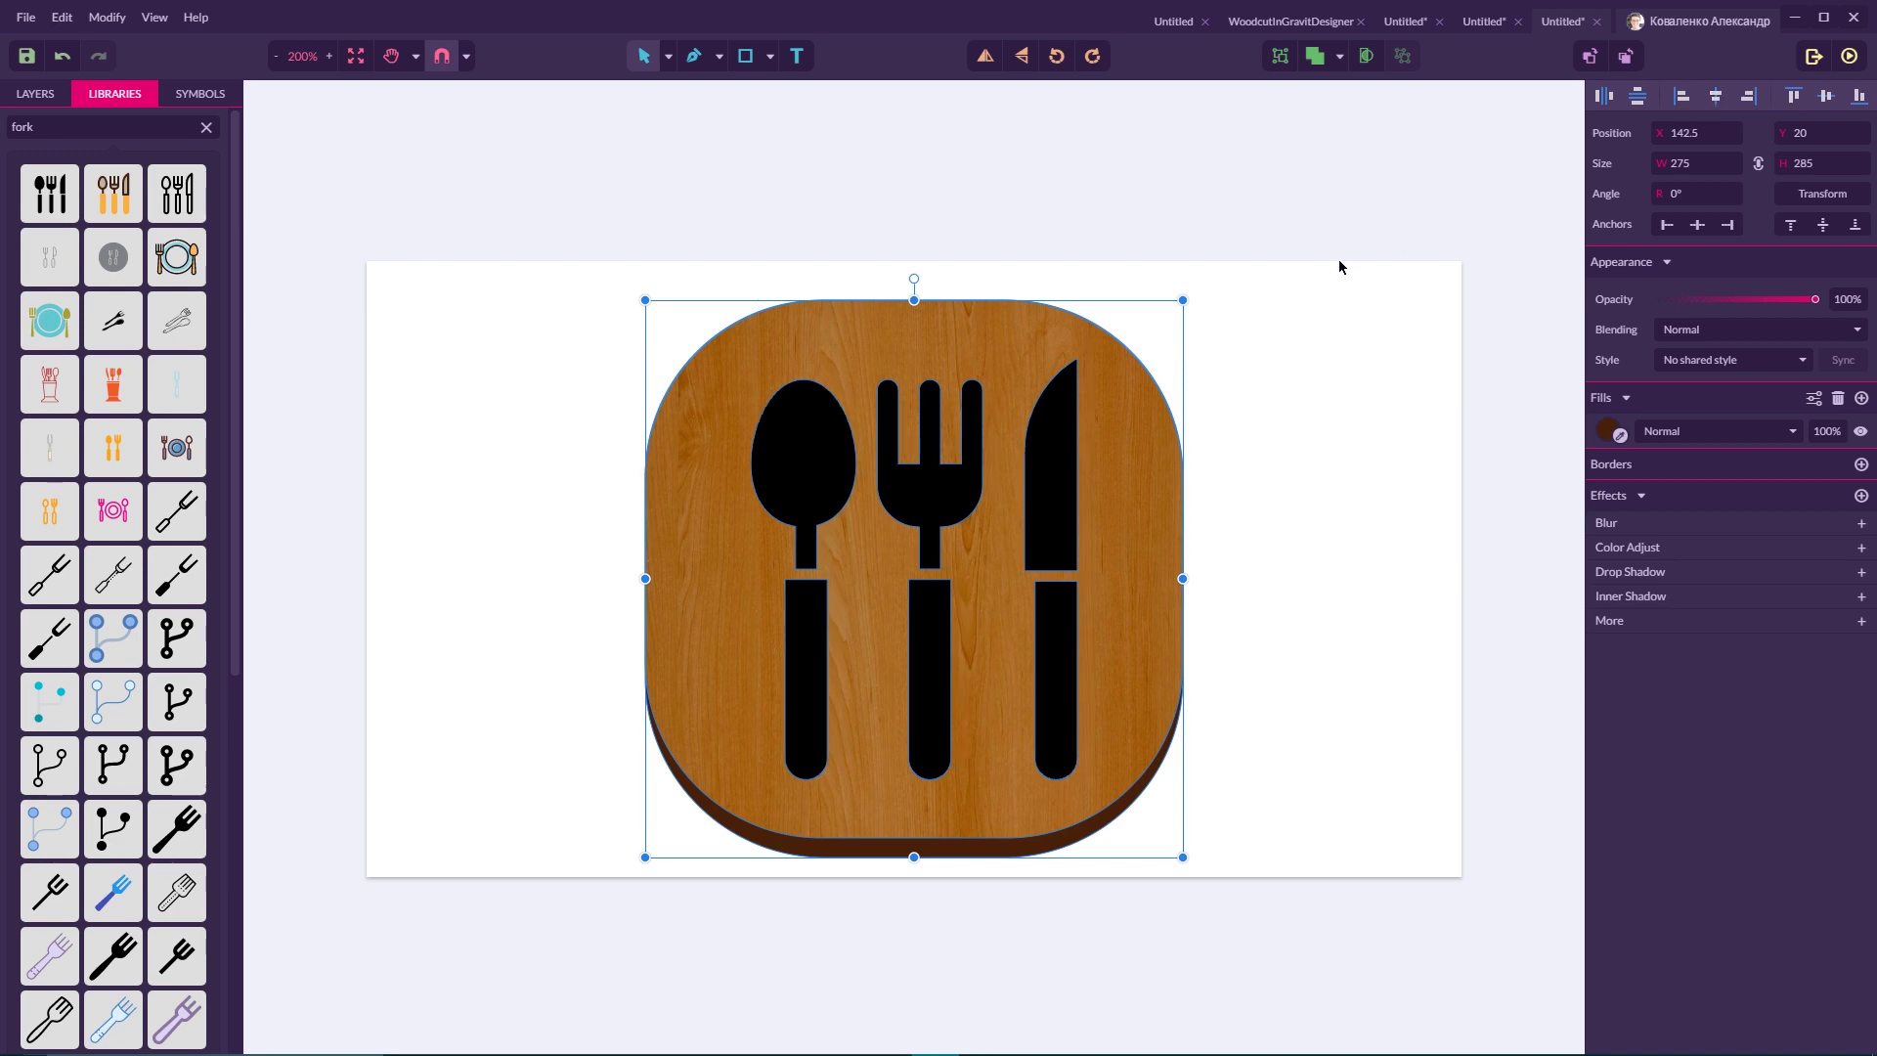
left_click(1288, 299)
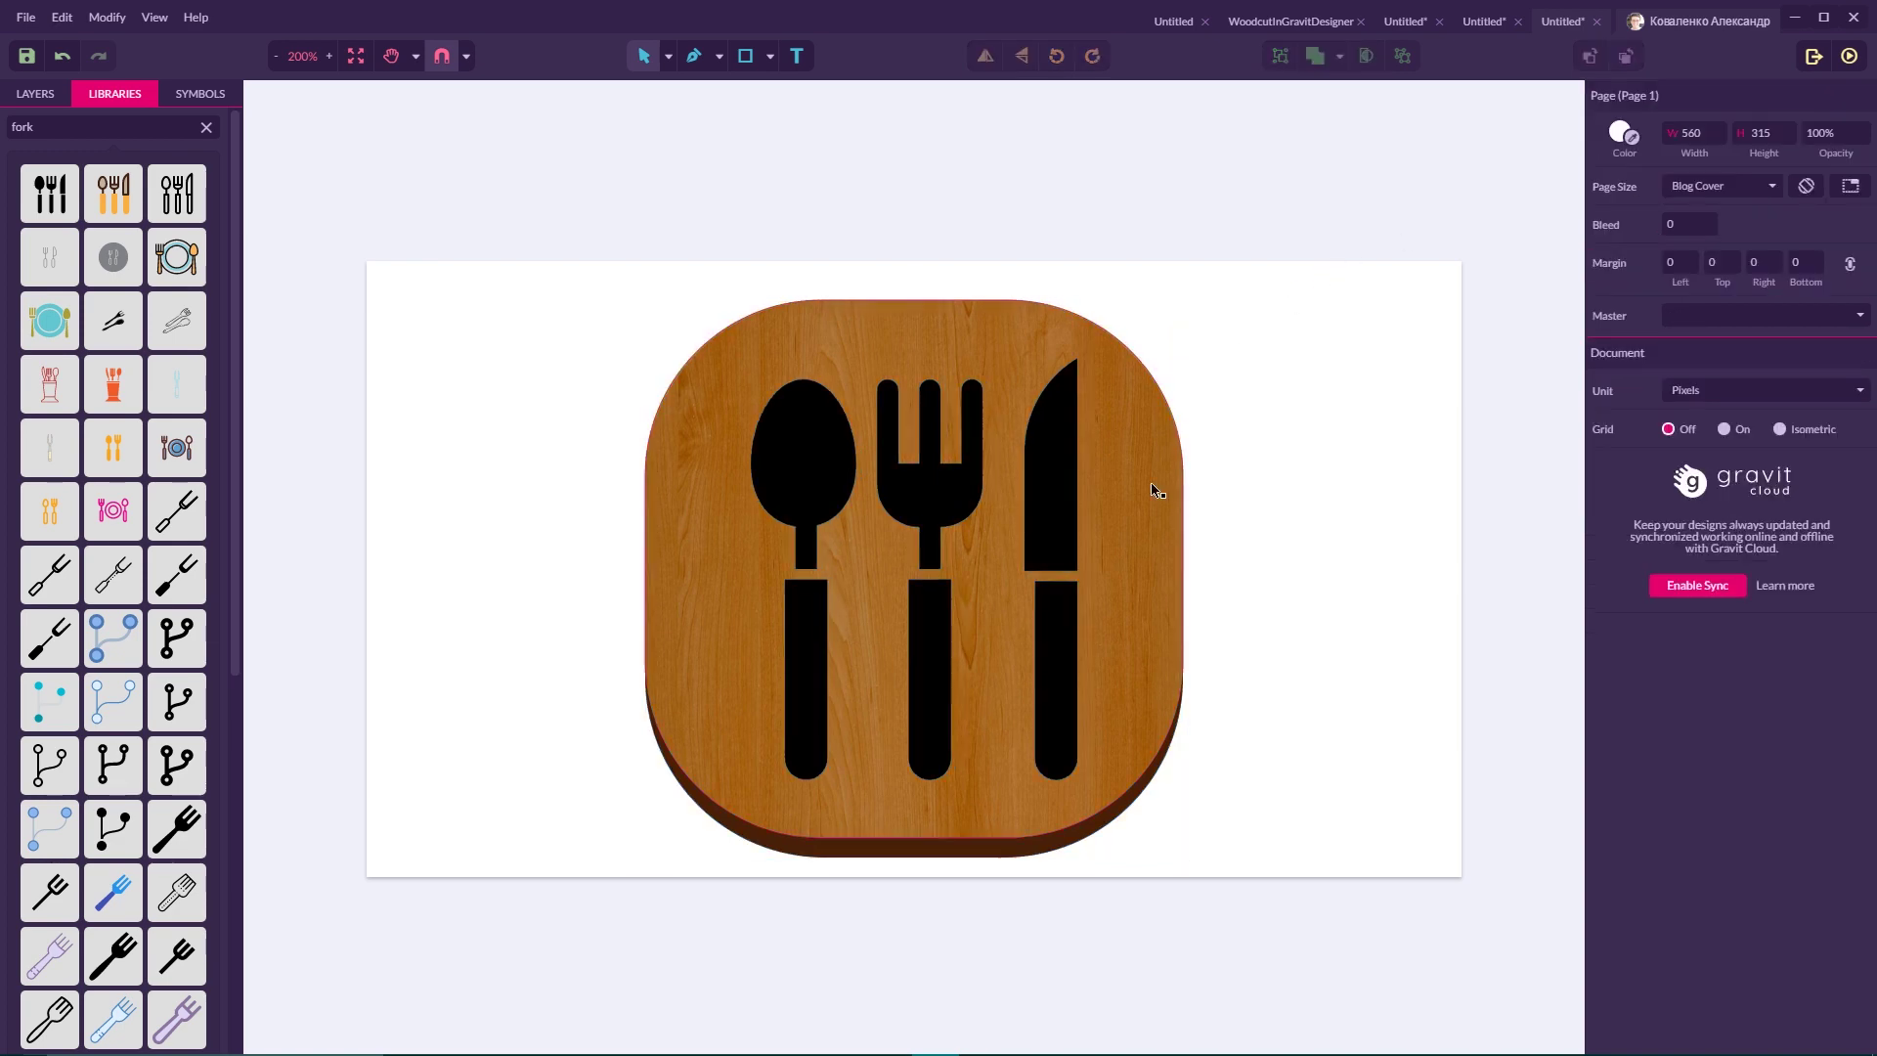
left_click(1070, 496)
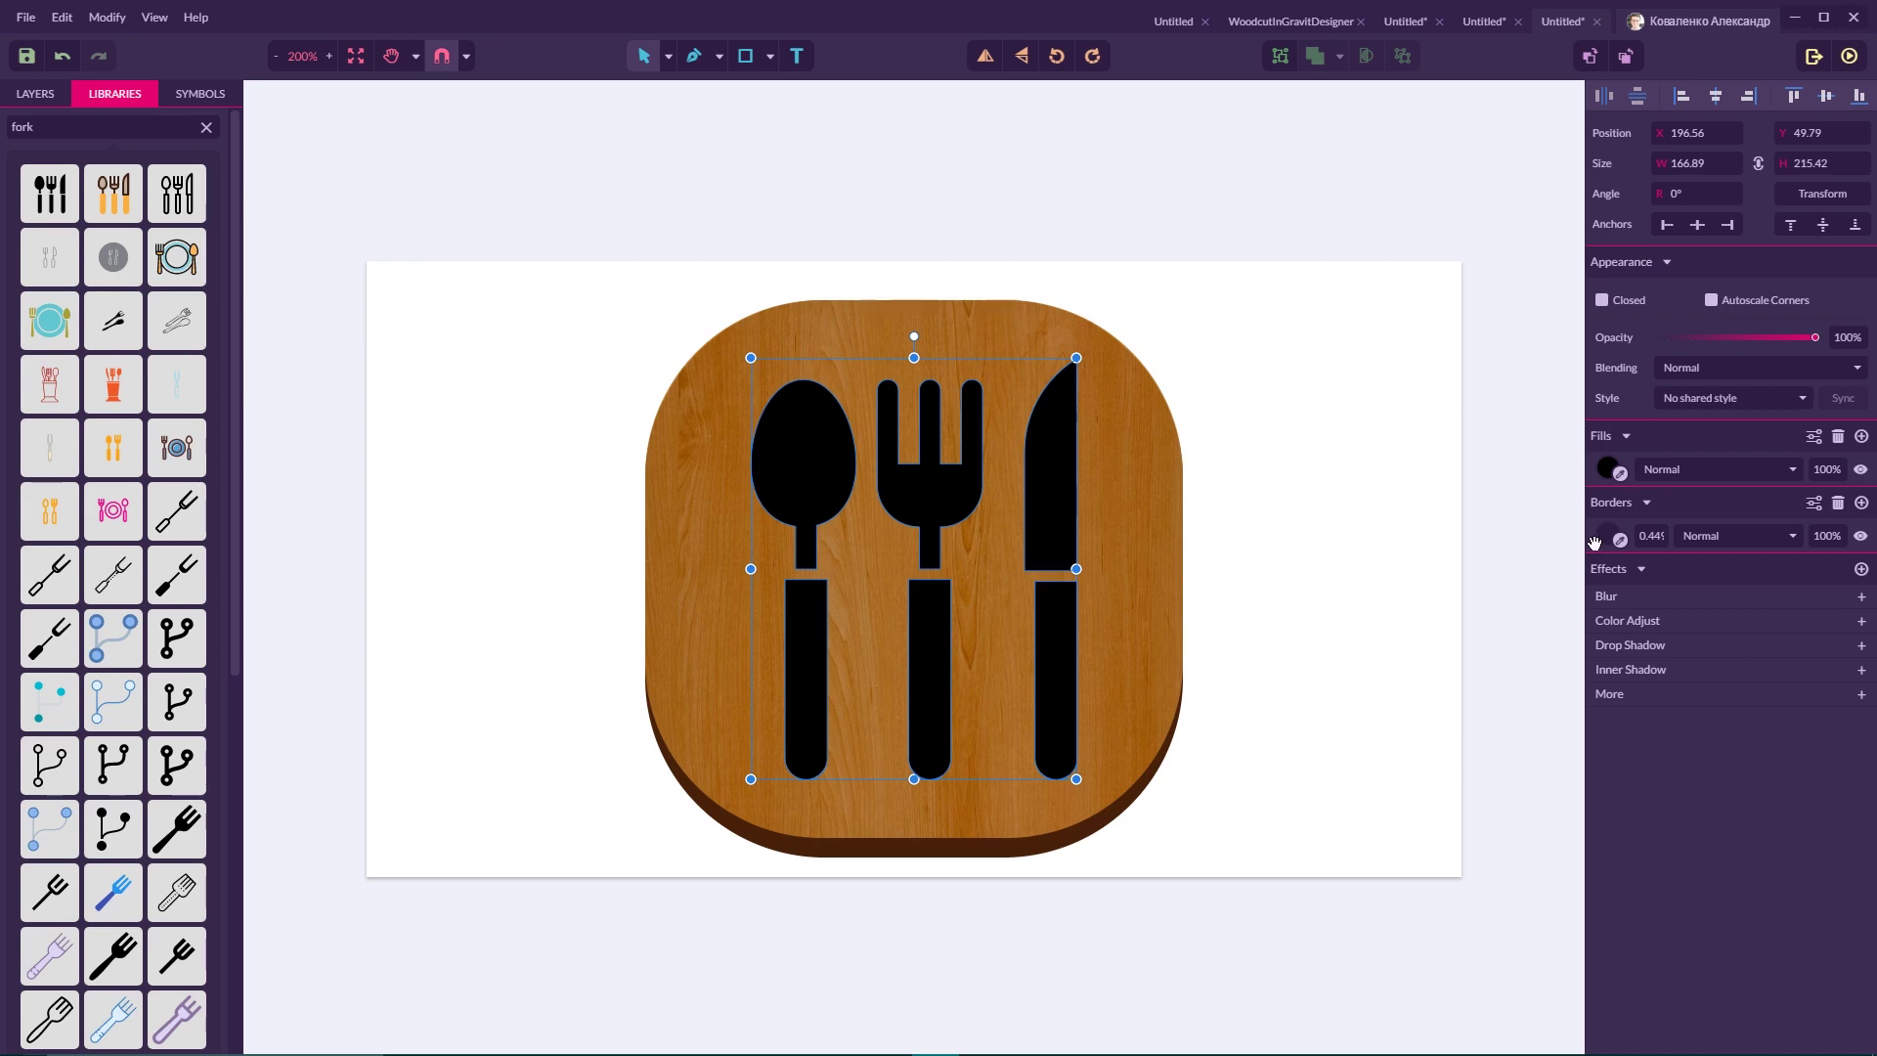
left_click(1838, 502)
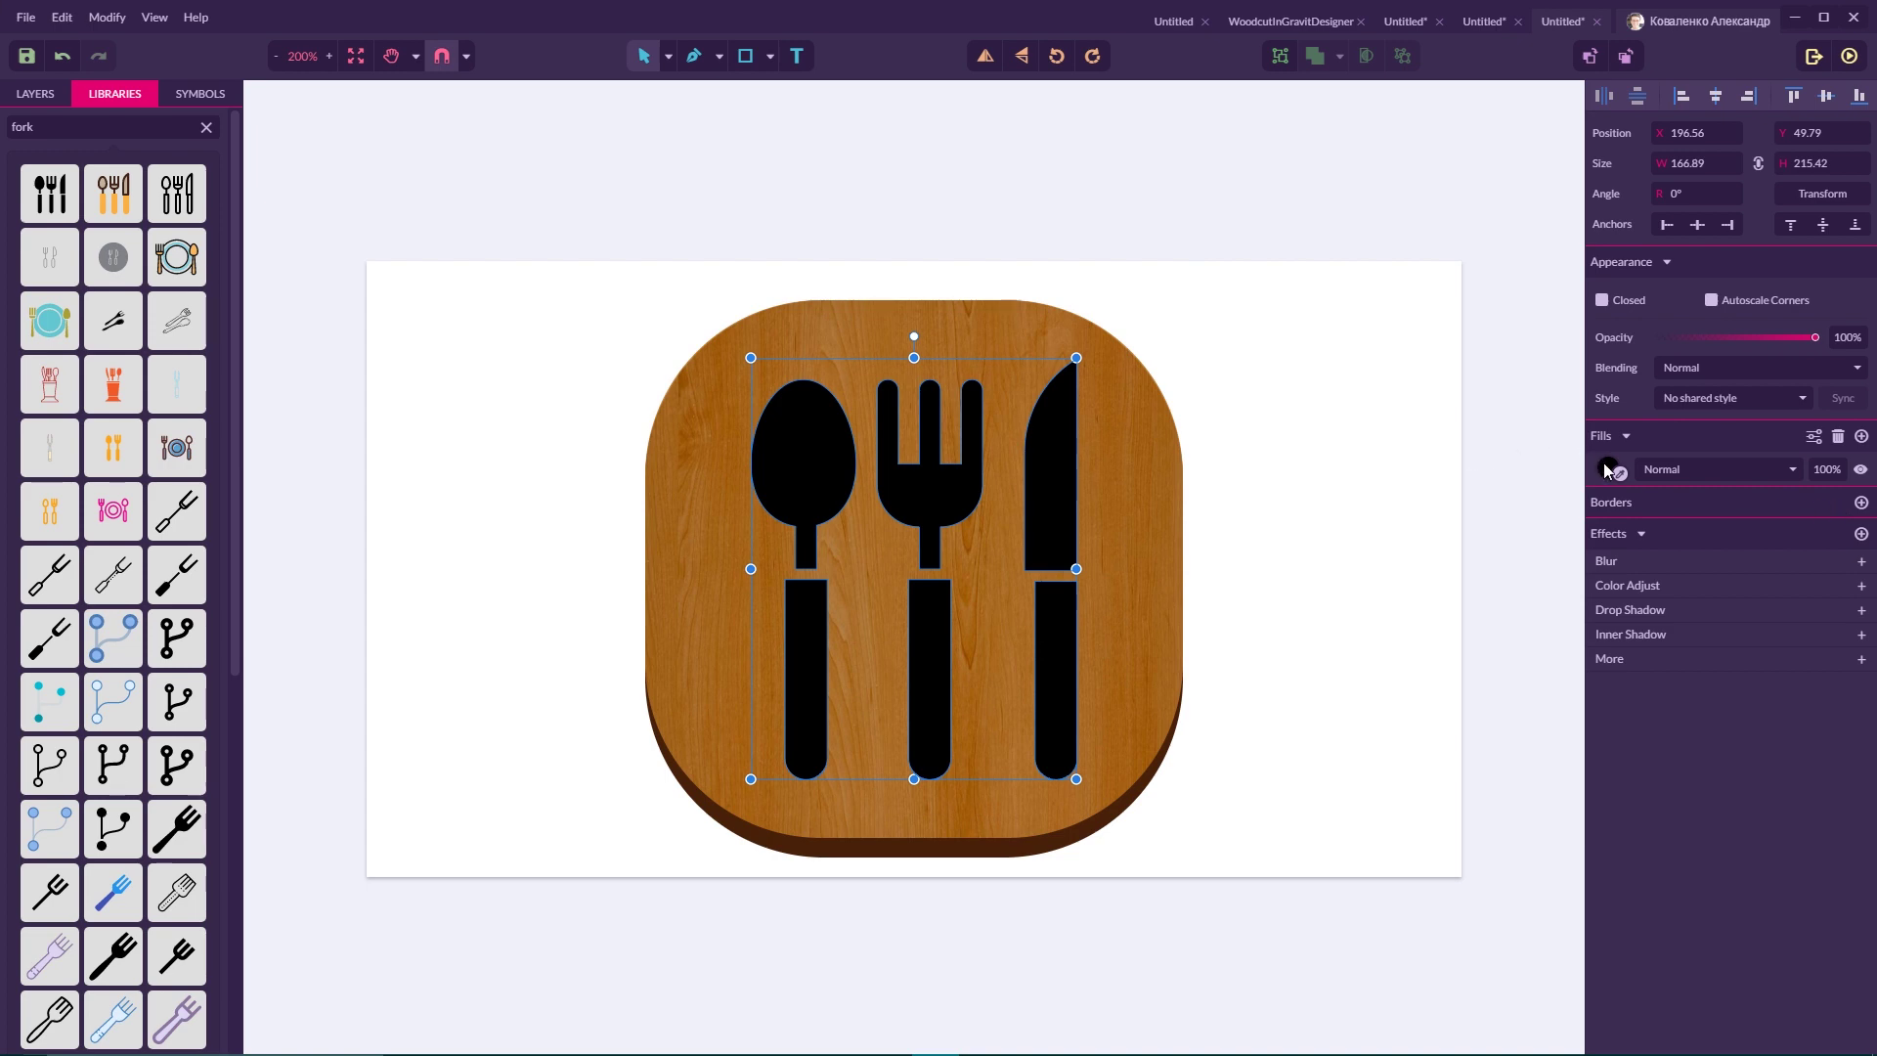
Change the cutlery fill from black to dark red #5B1616.
left_click(1605, 466)
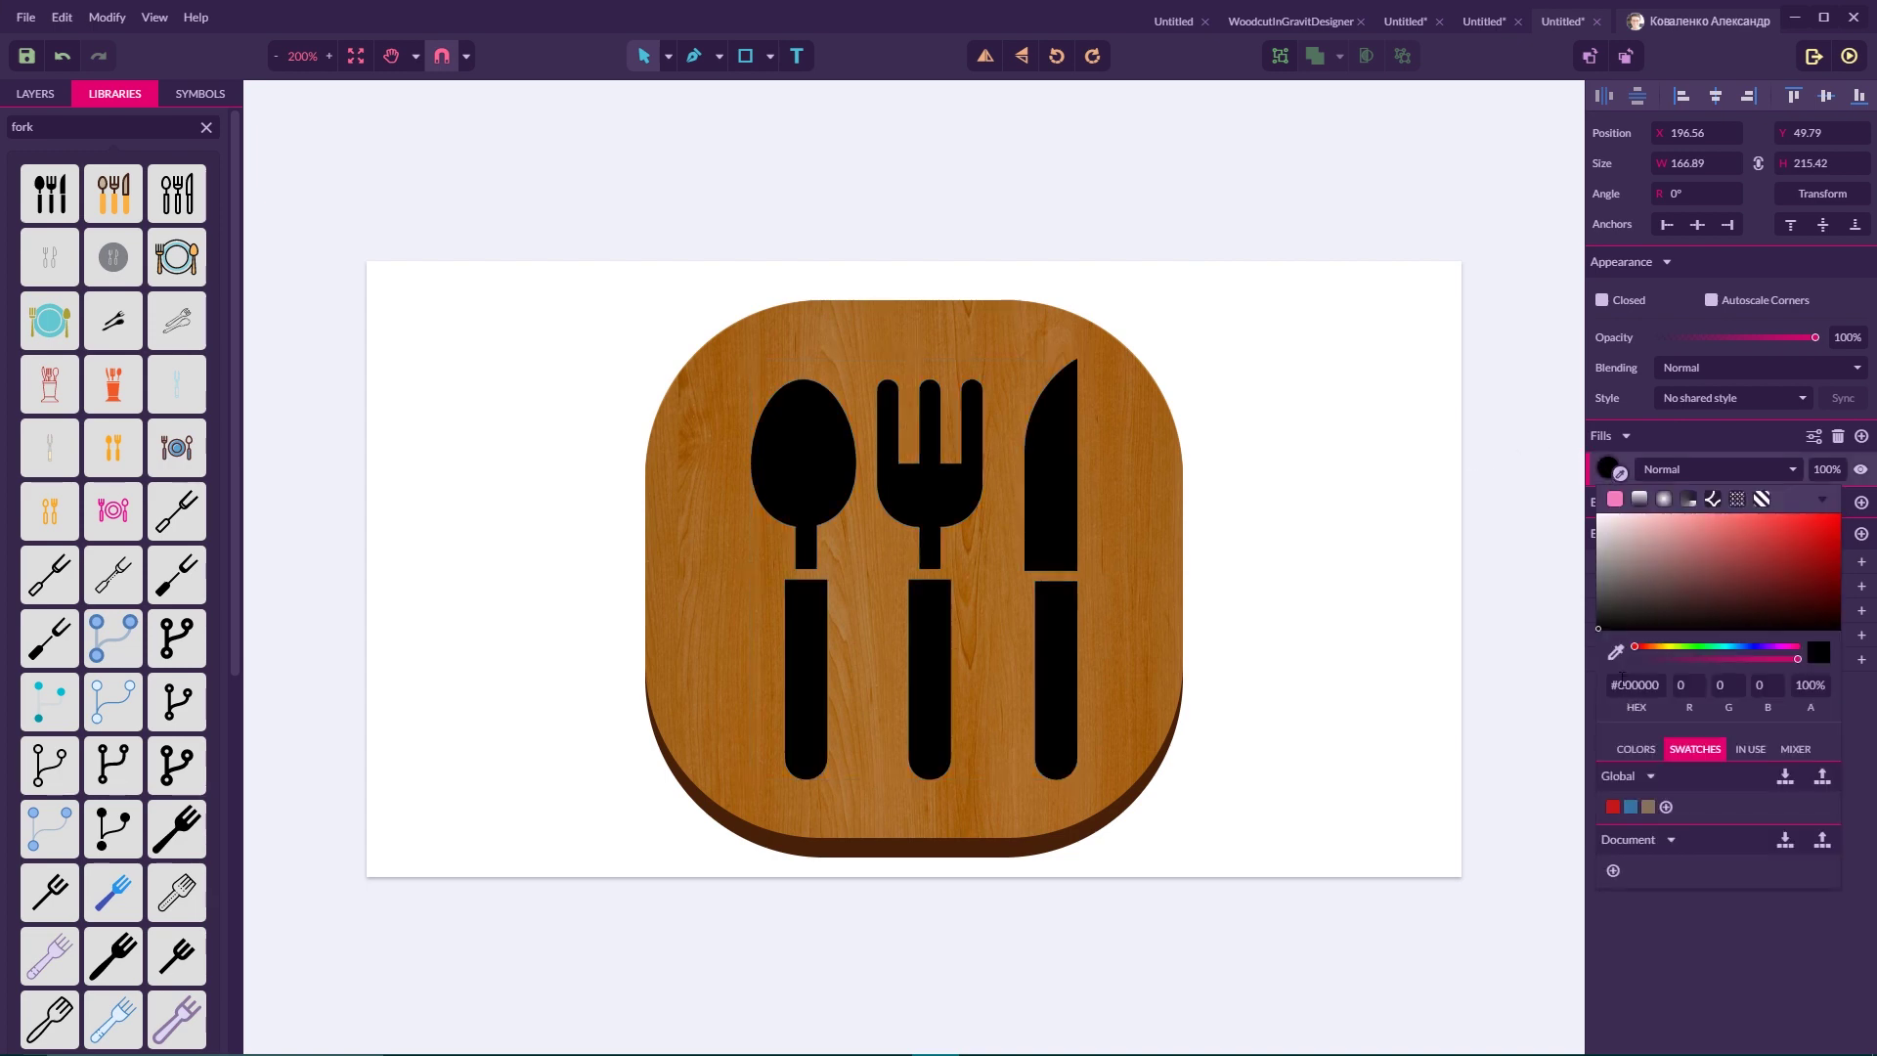
left_click(1621, 684)
type("#")
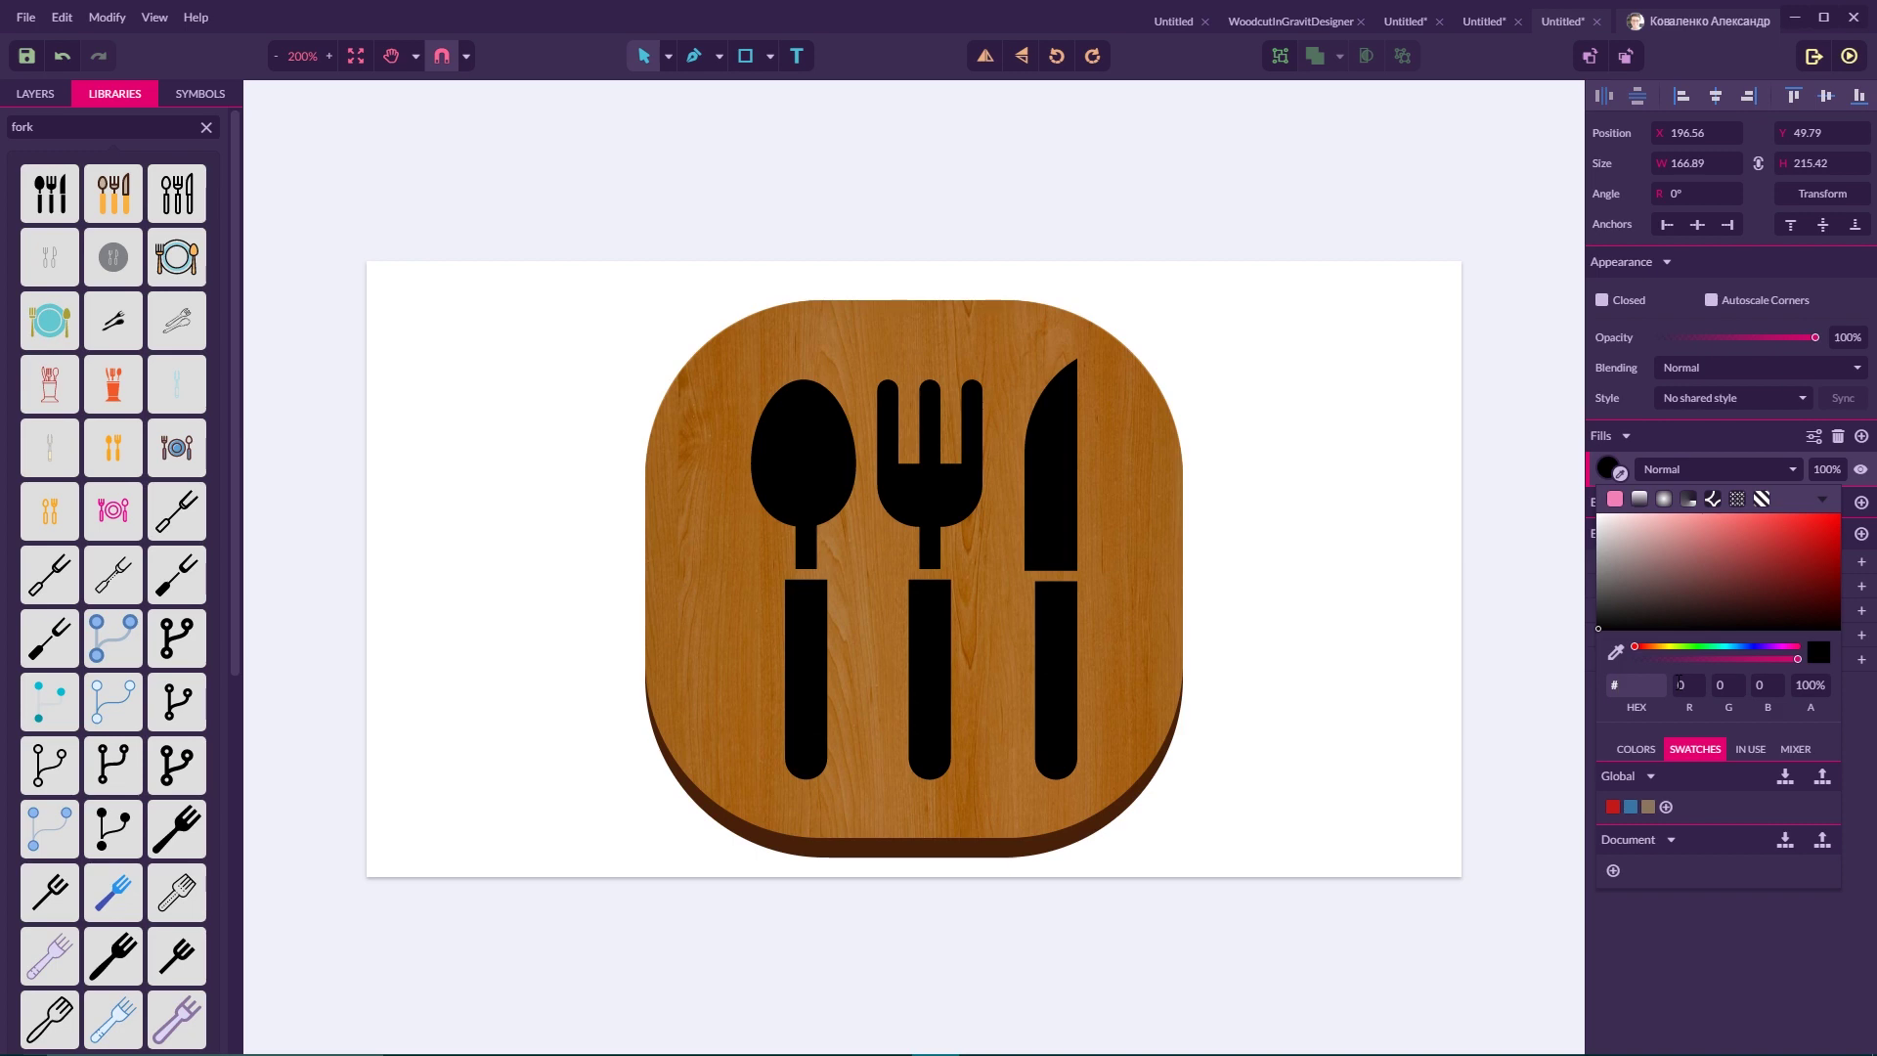
type("5b1616")
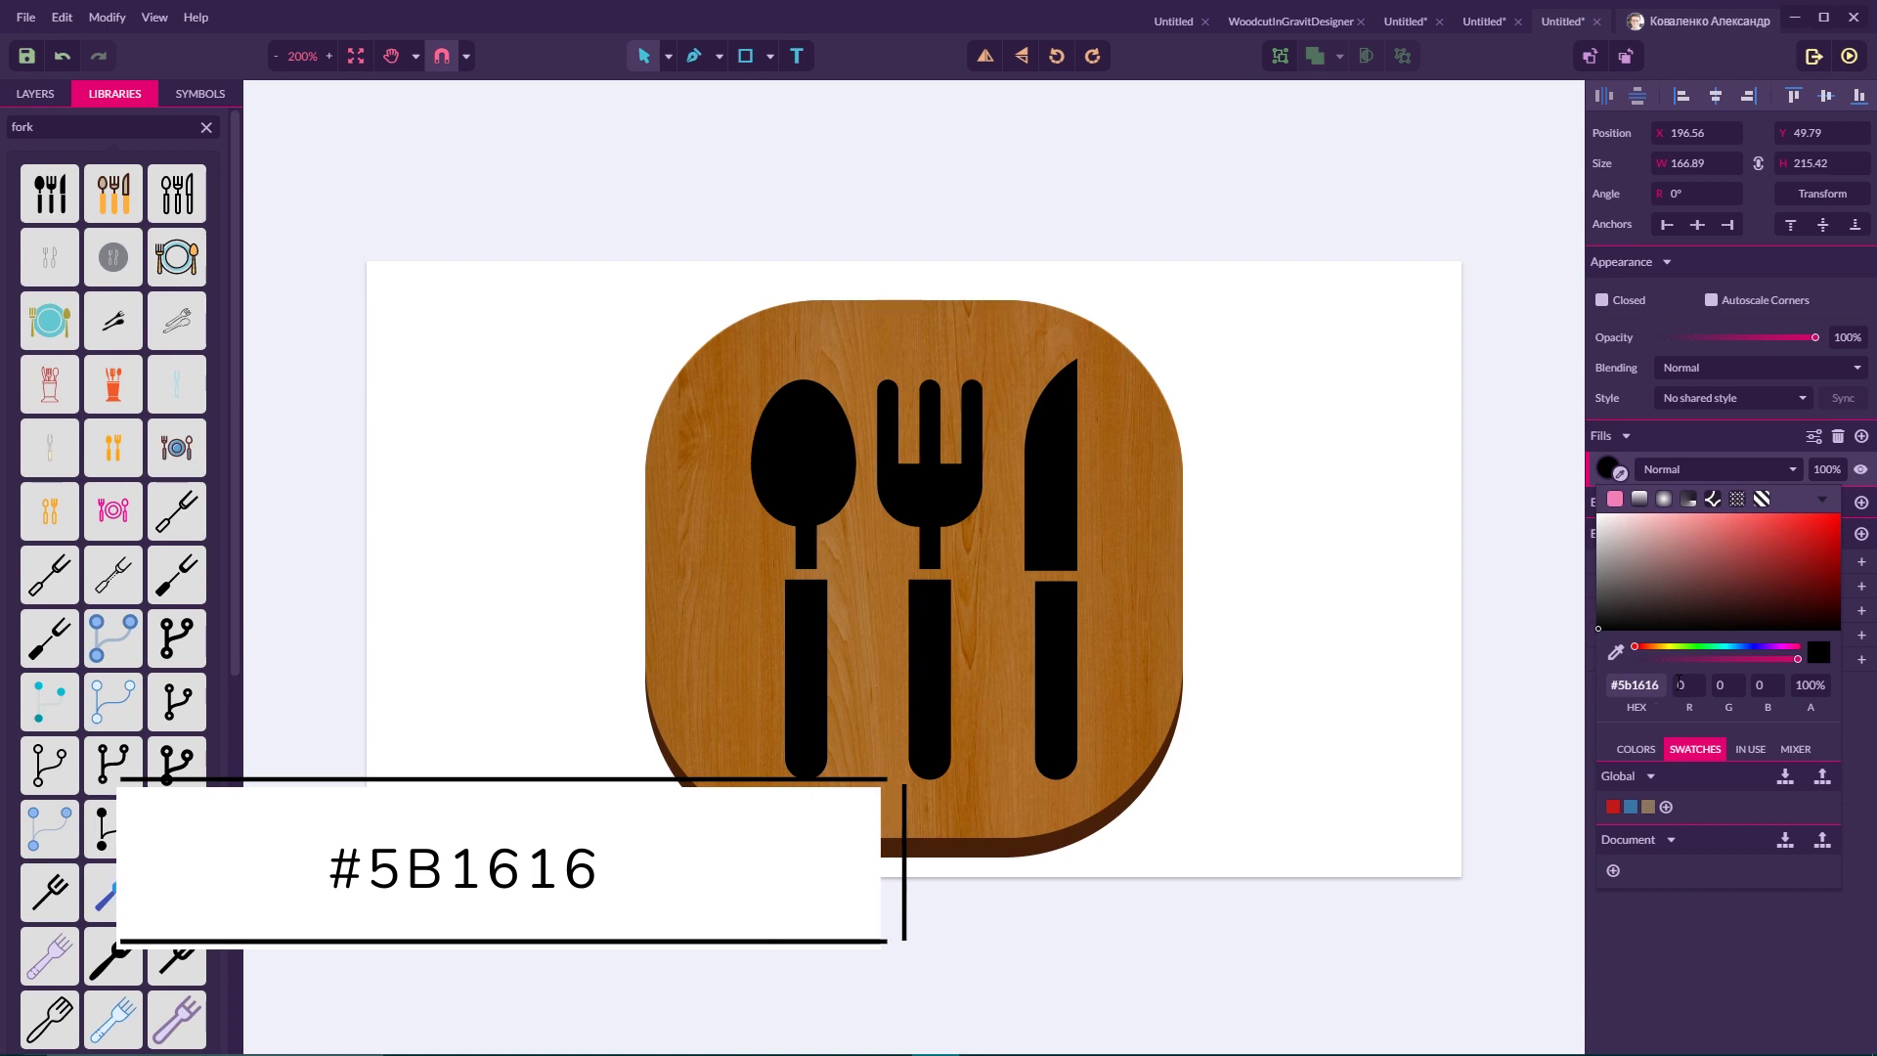
key("Return")
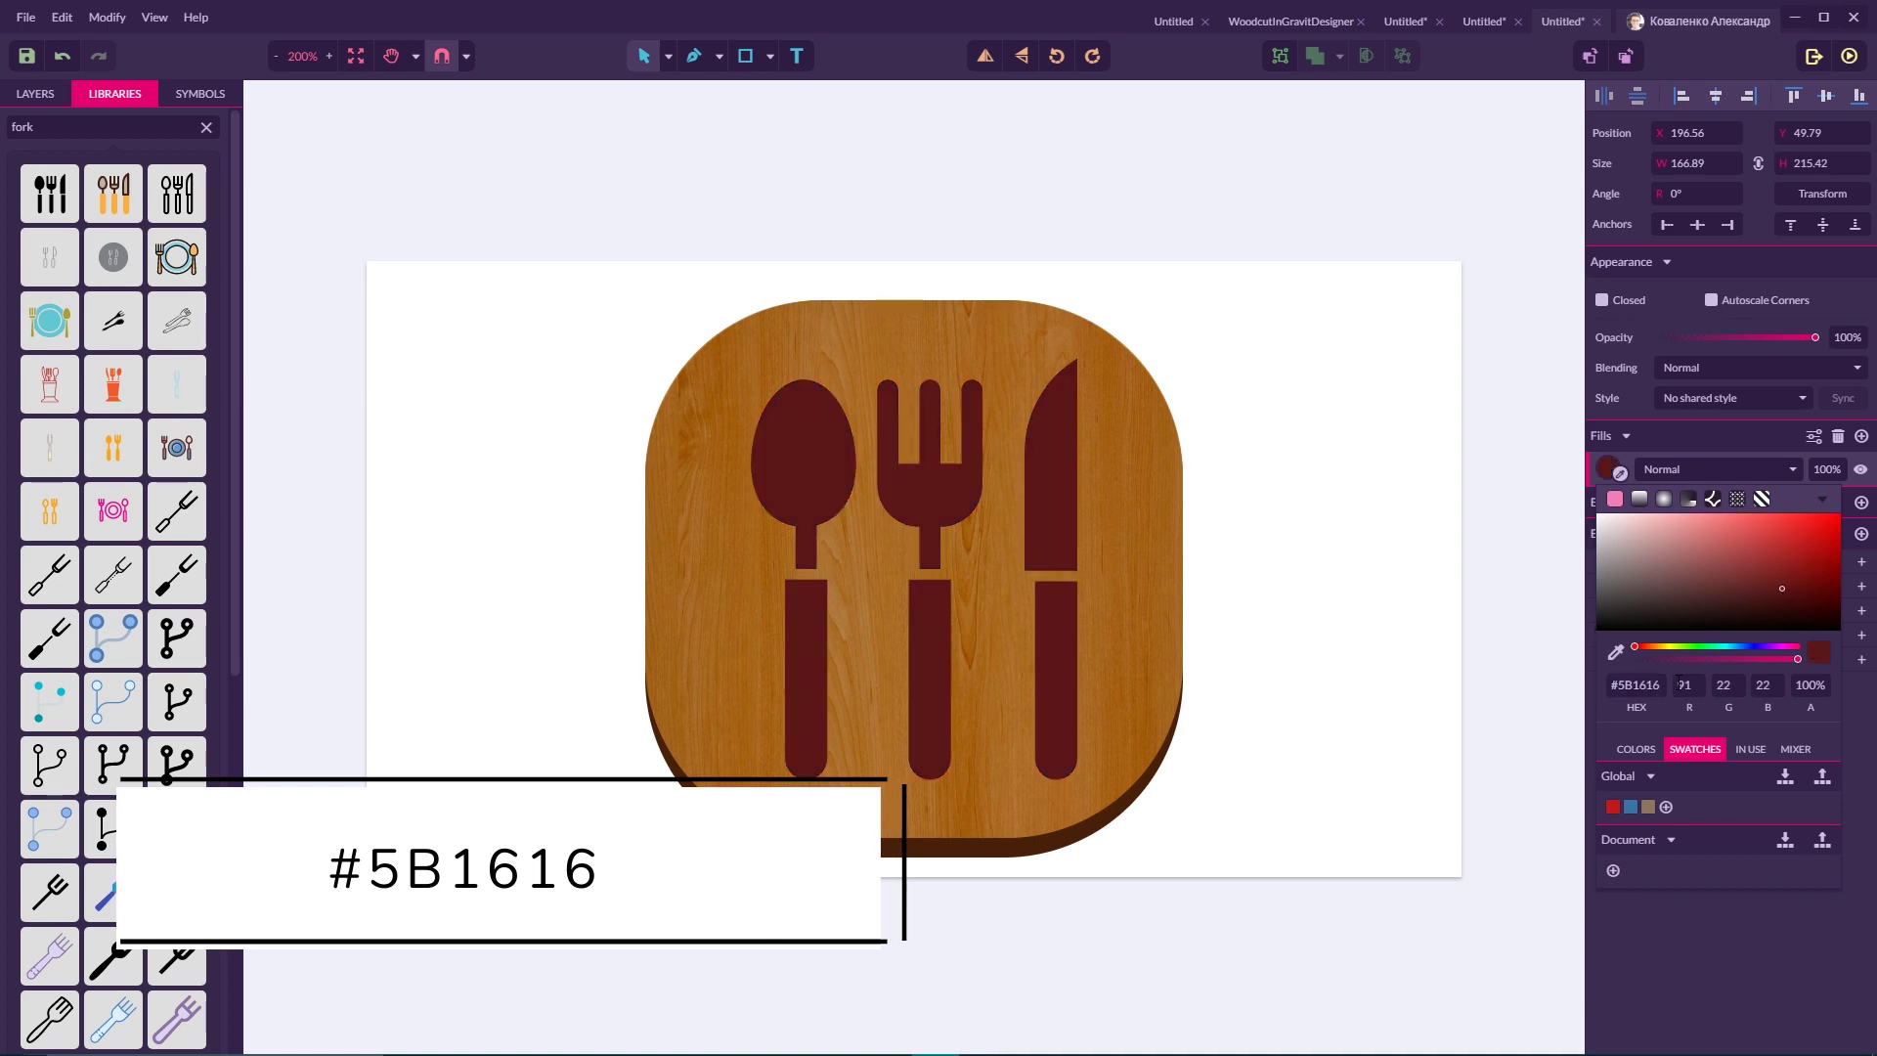
left_click(1056, 492)
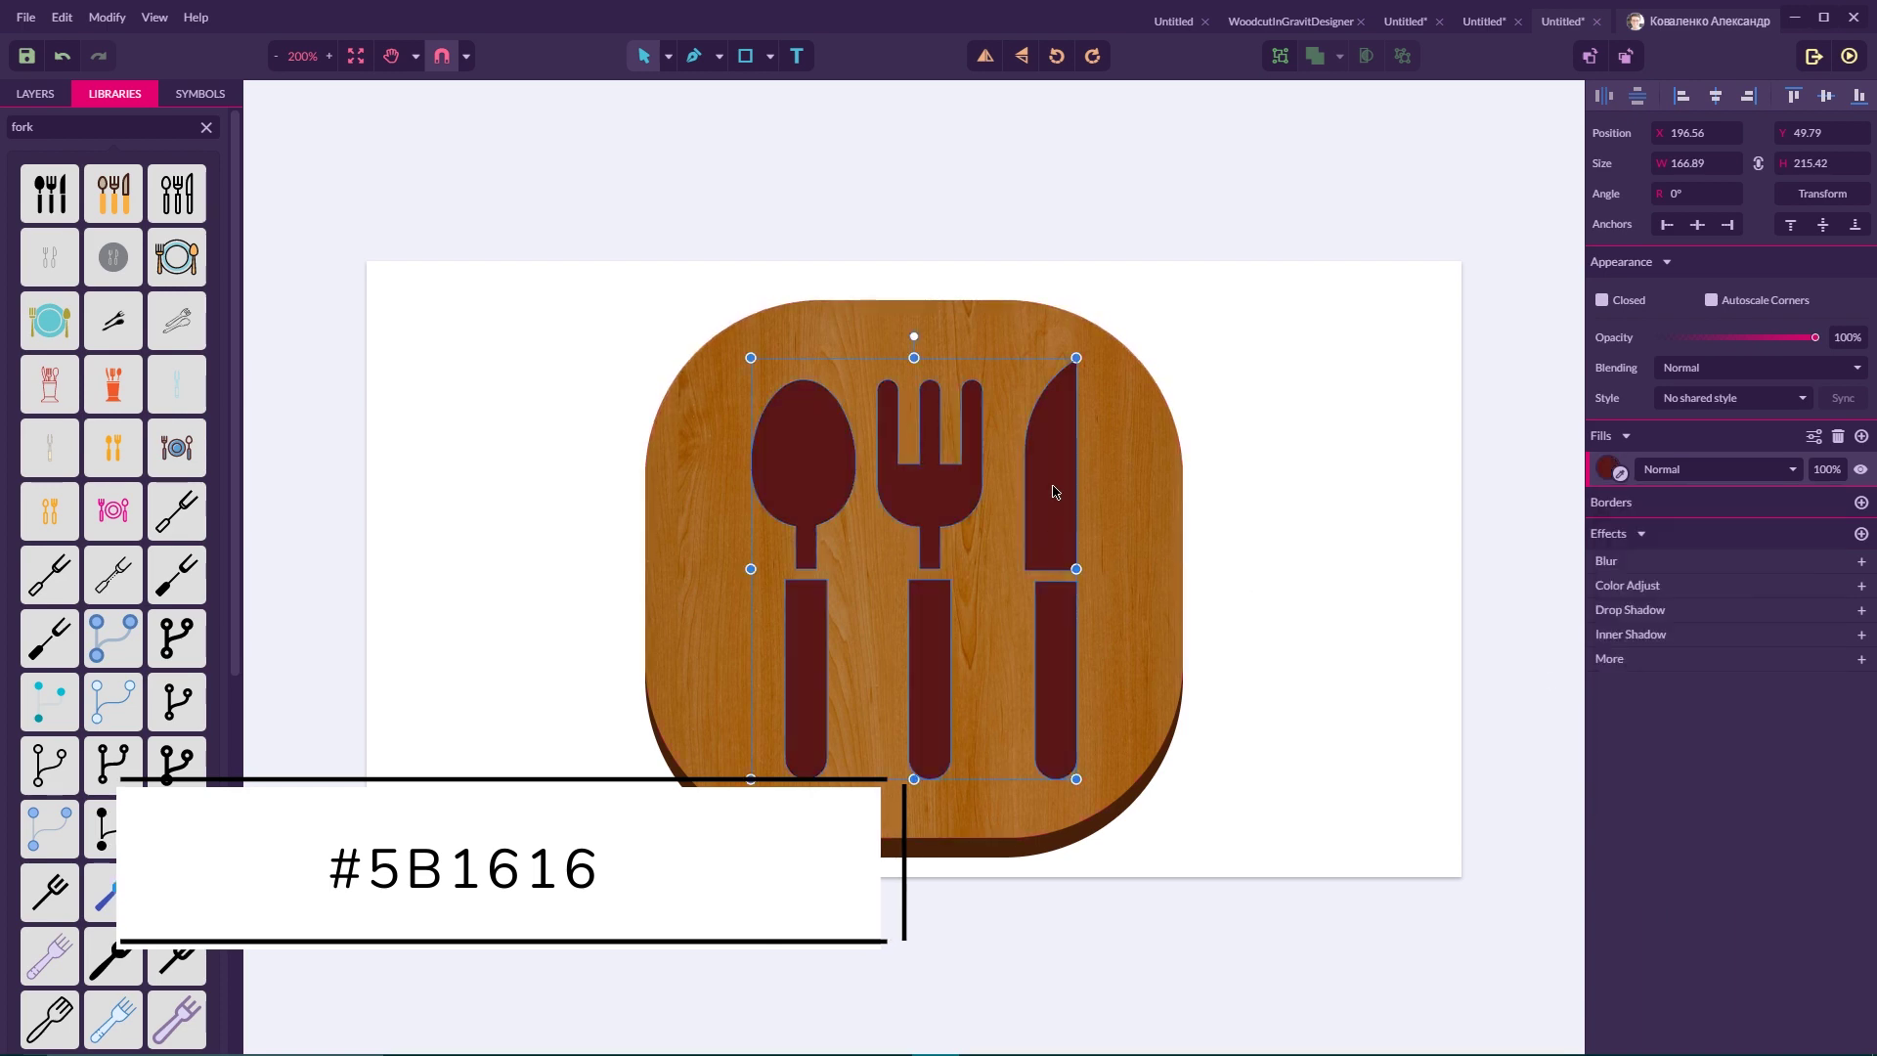
left_click(1721, 468)
Set the cutlery's blend mode to Hard Light and zoom in to check the wood grain.
left_click(1693, 366)
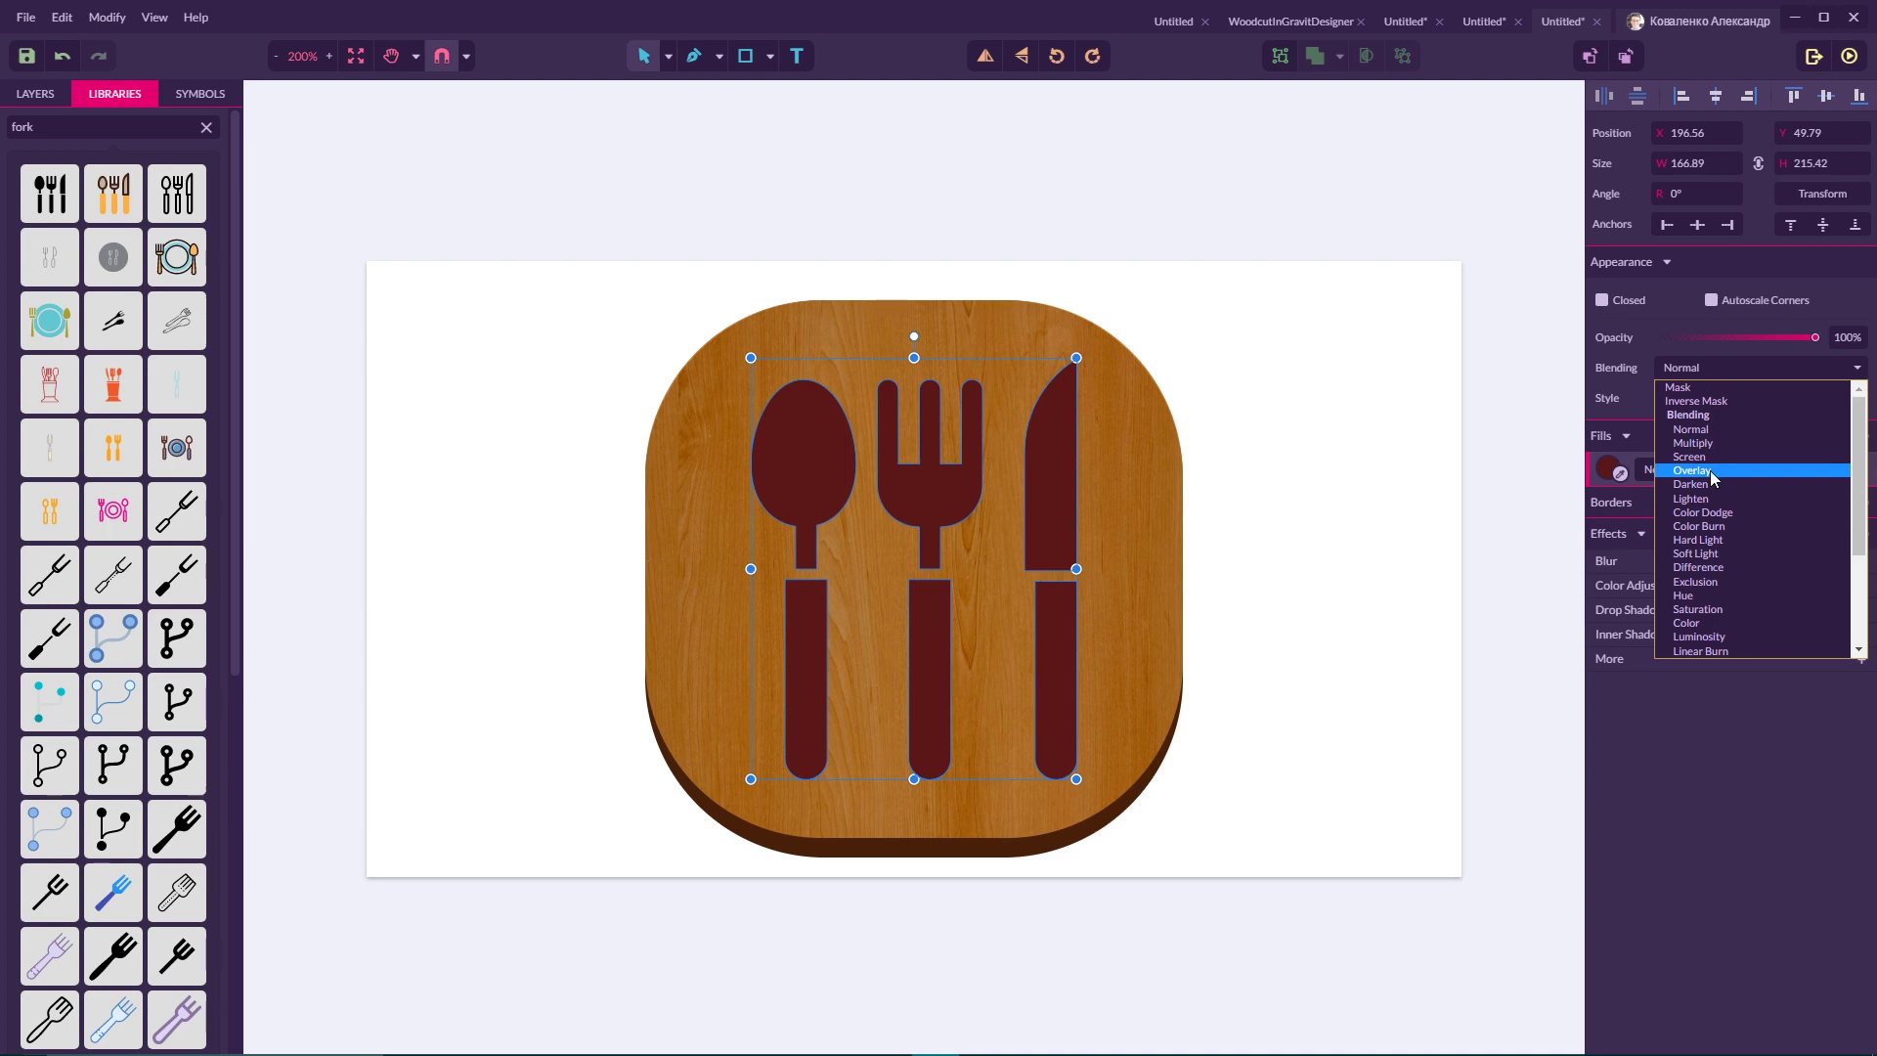
left_click(1716, 539)
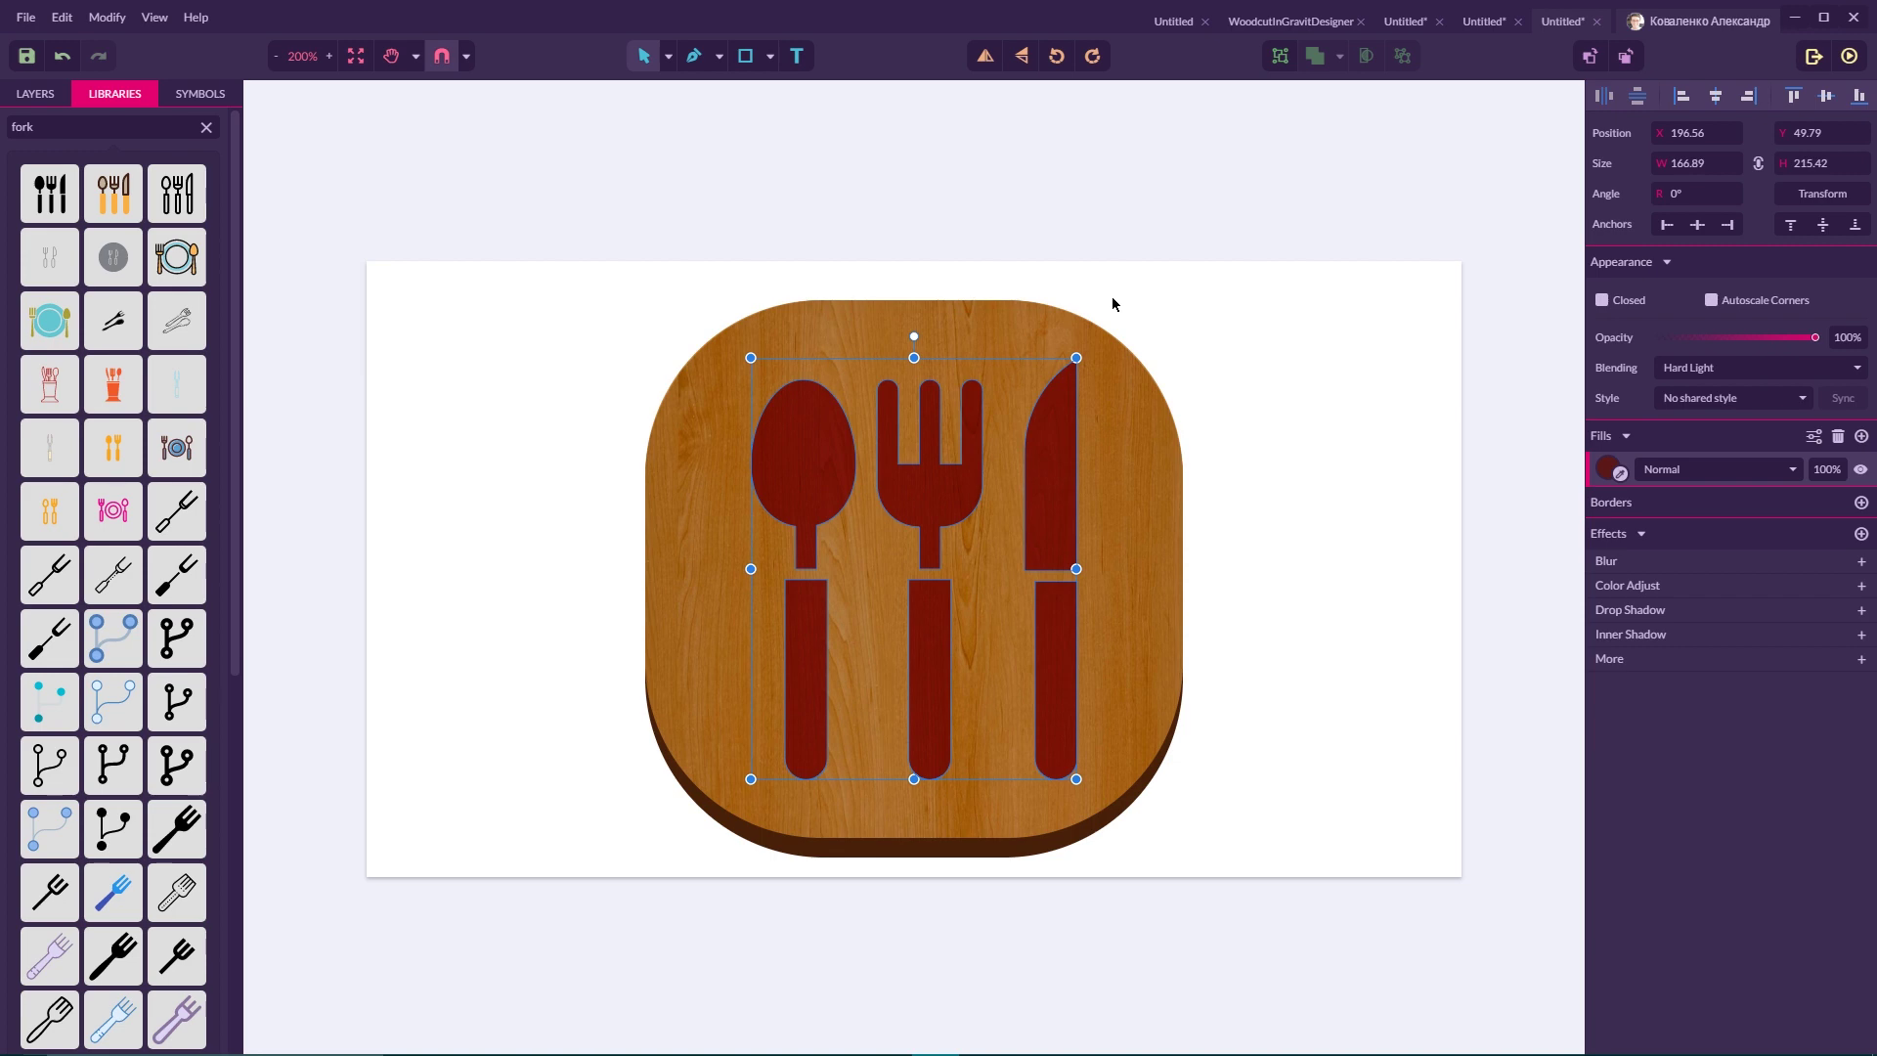
left_click(1089, 358)
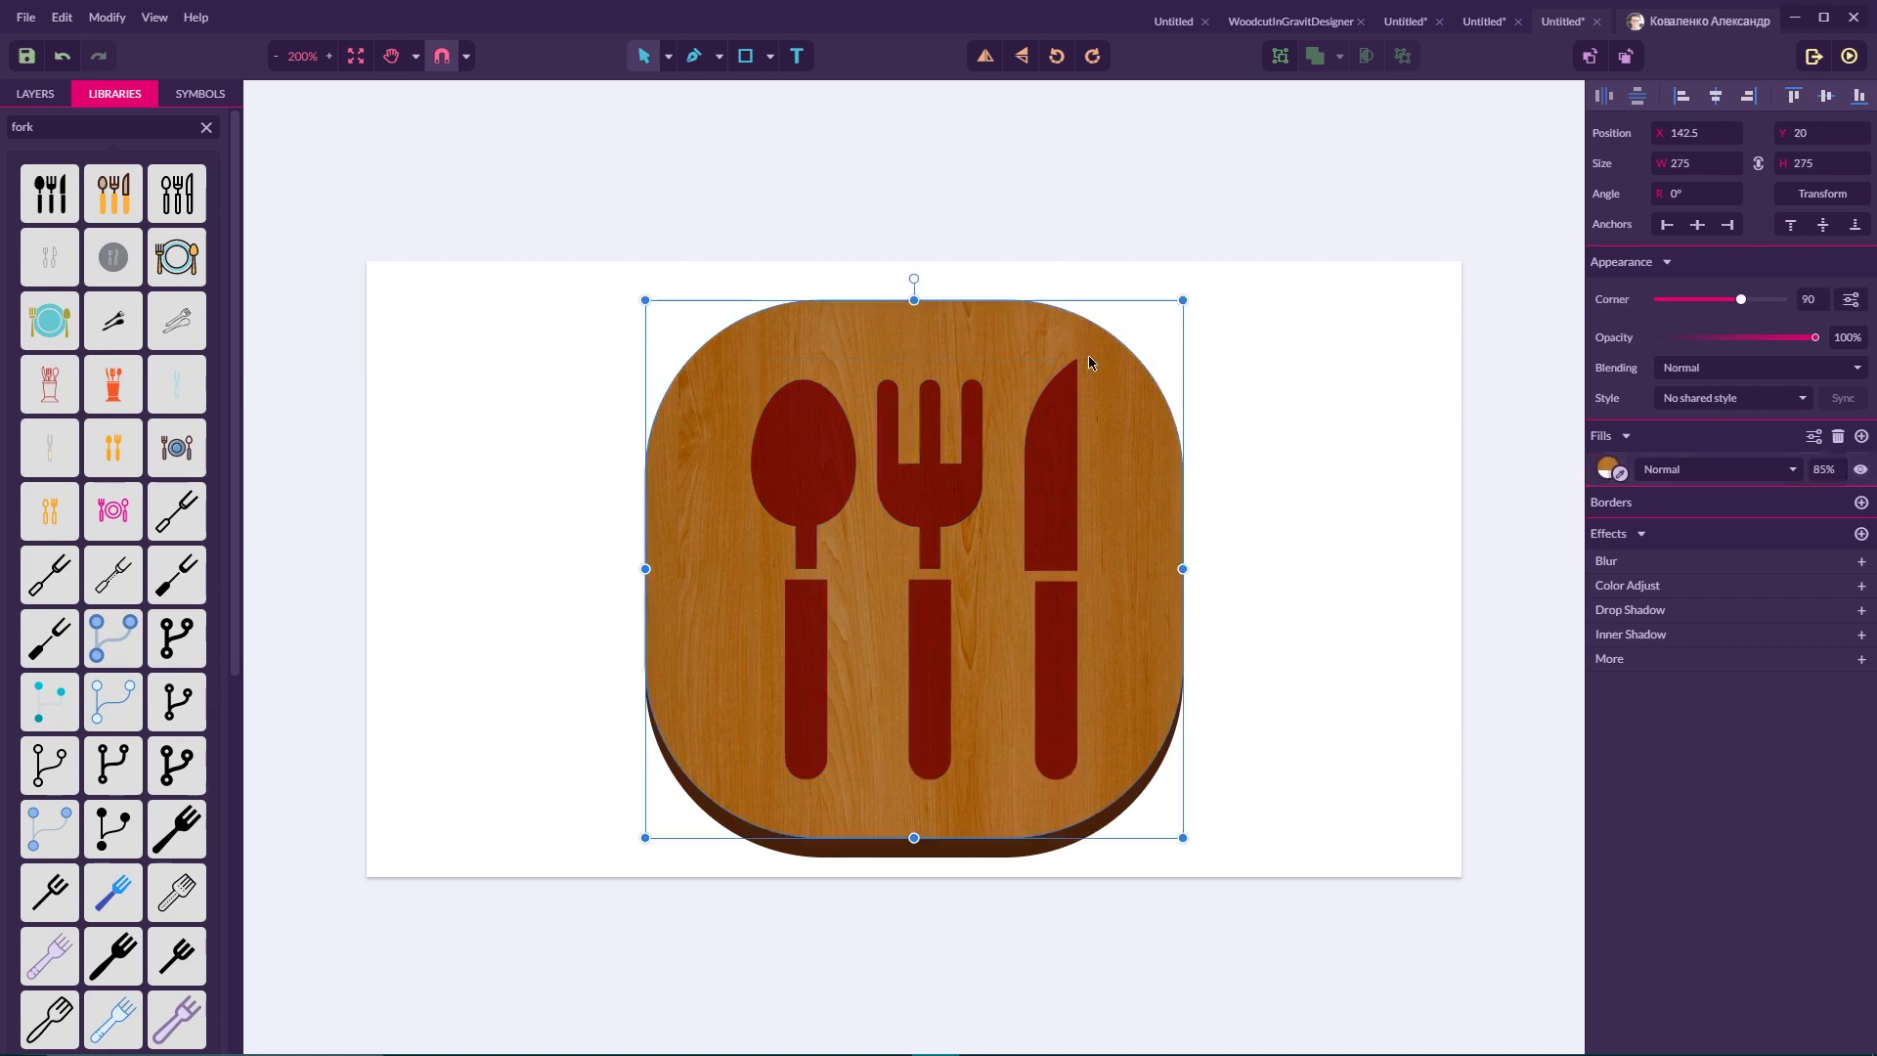
left_click(1048, 450)
key("ctrl+equal")
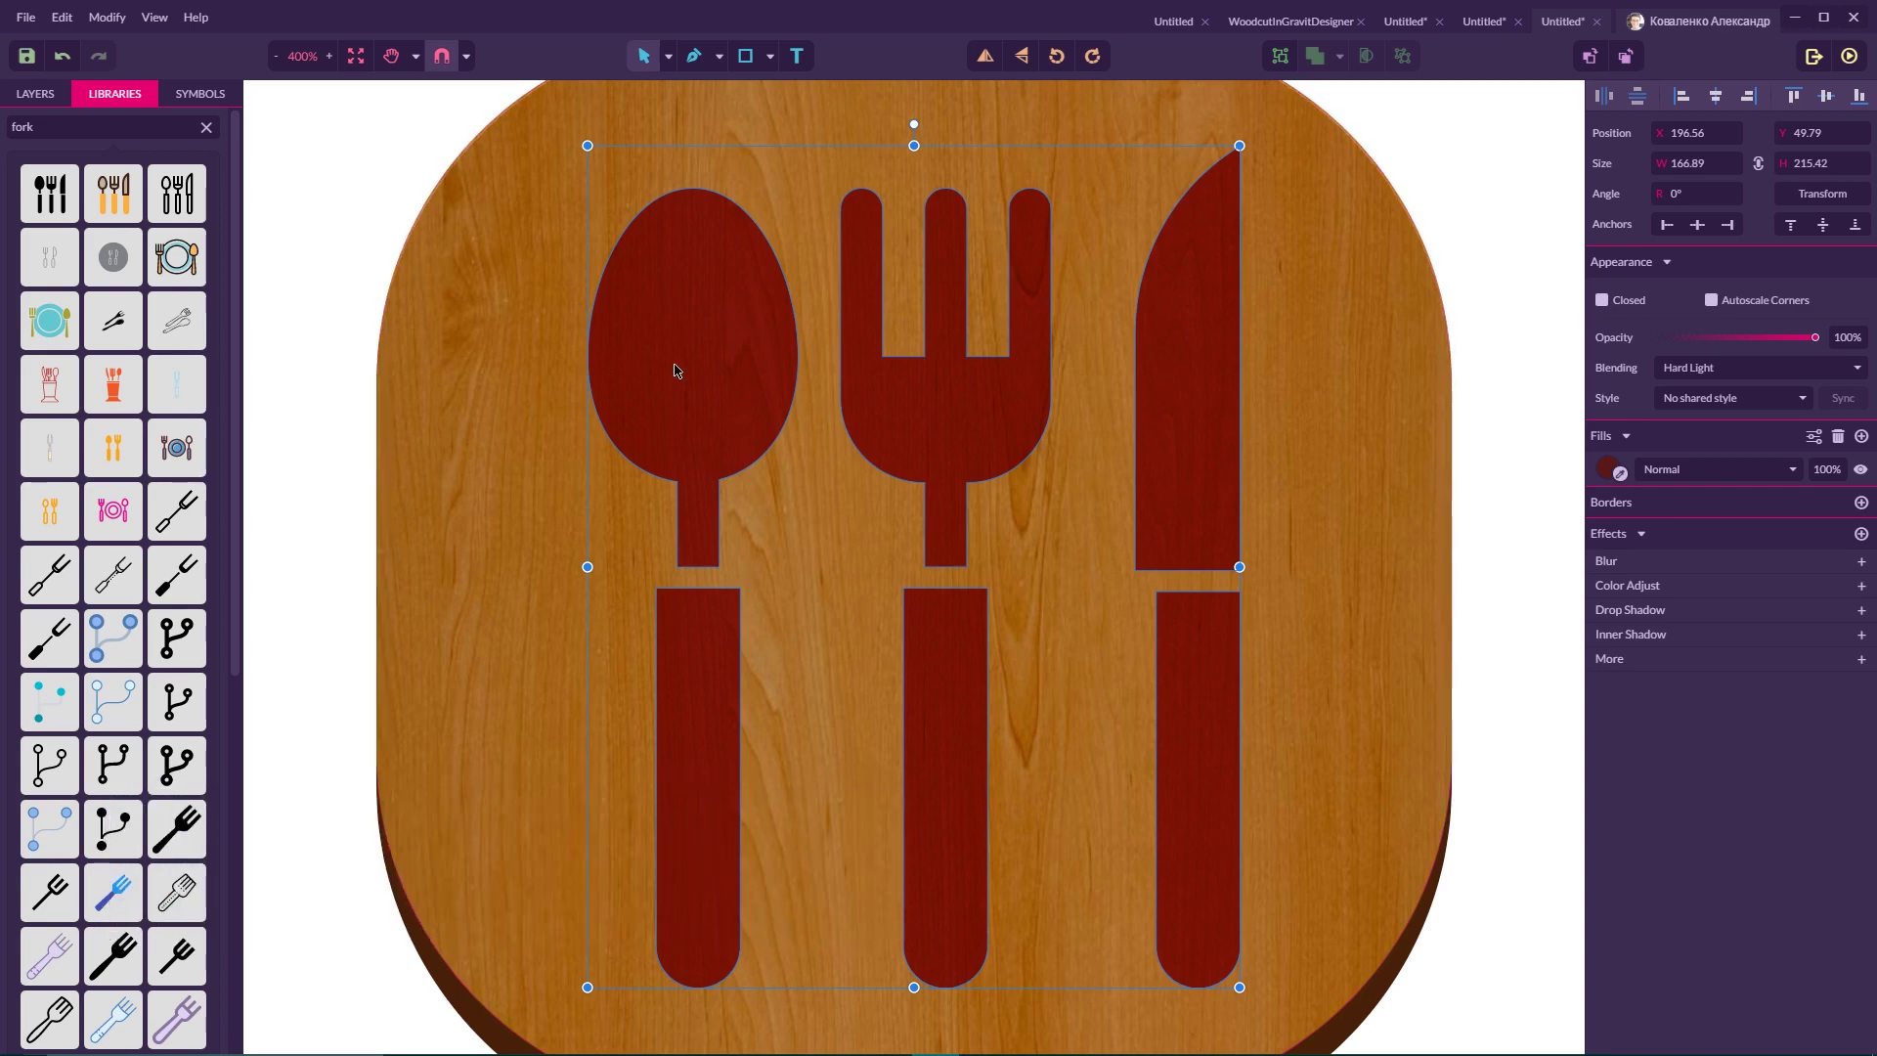
key("ctrl+minus")
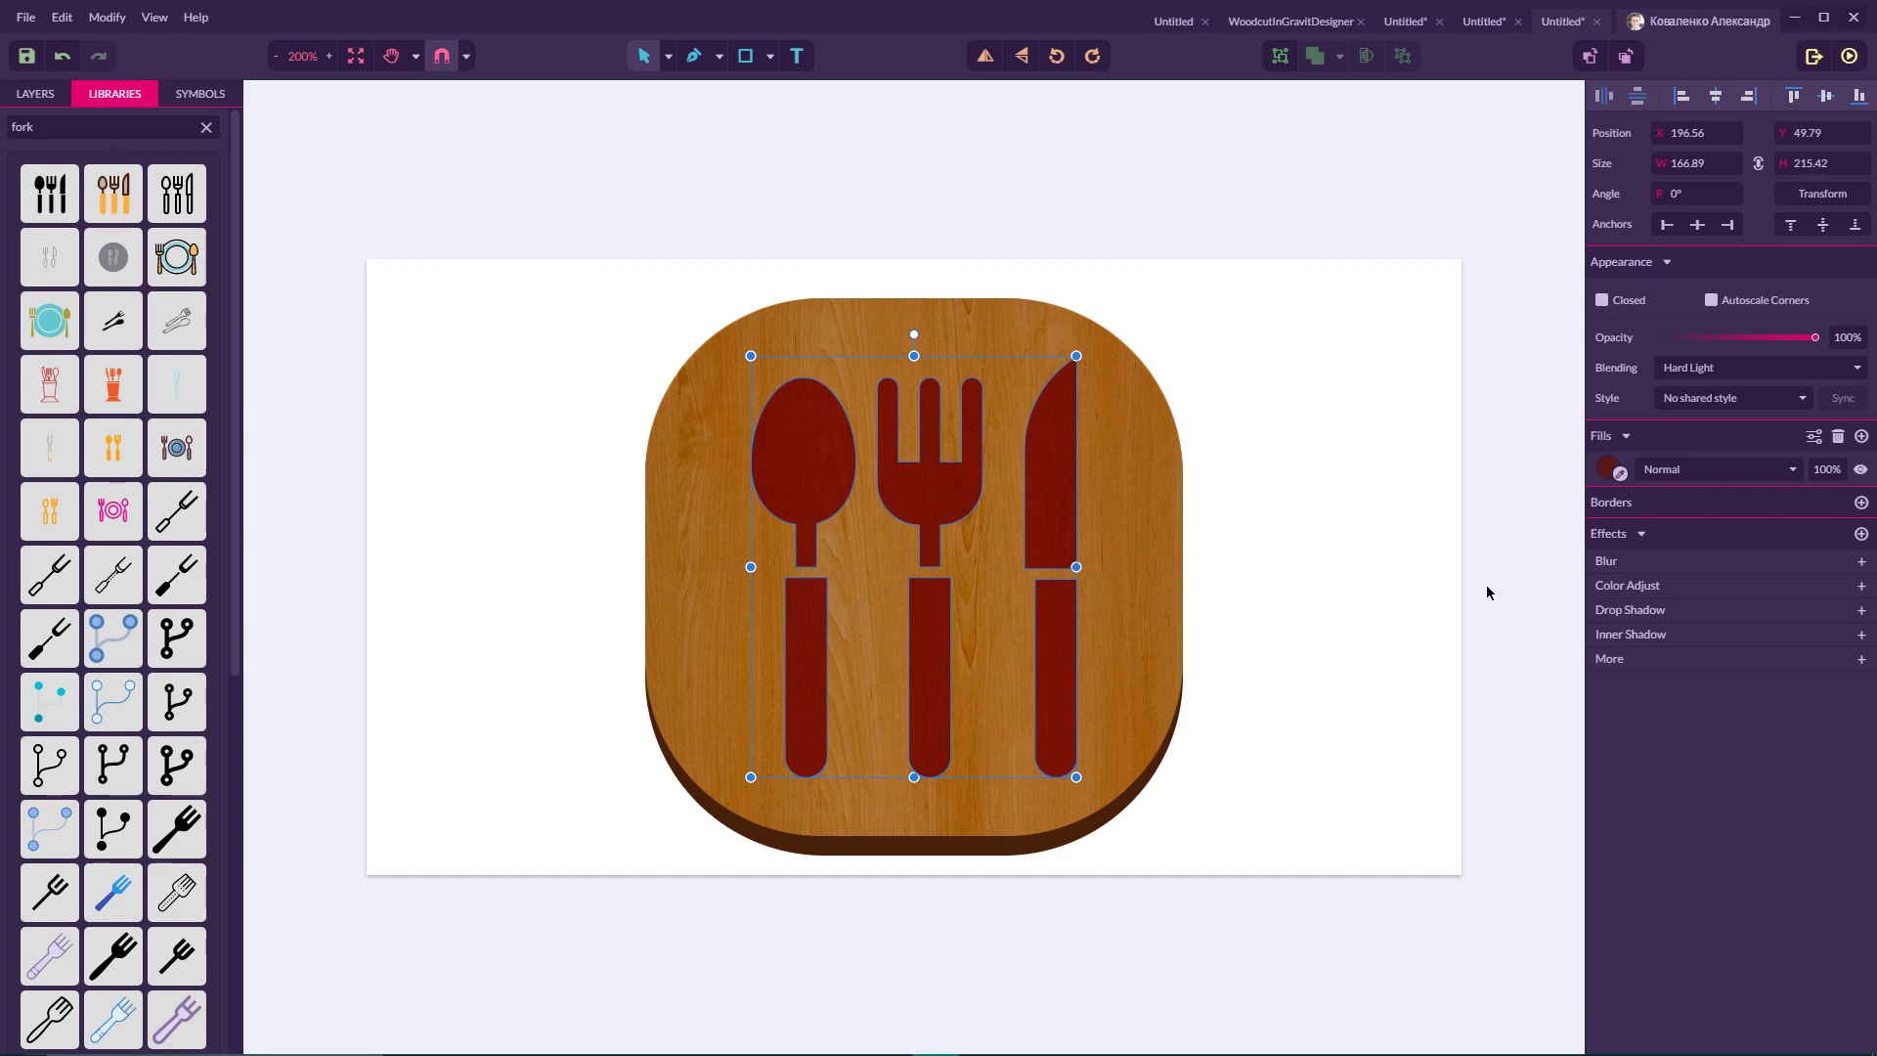
Add an inner shadow to the cutlery with X and Y offsets of 3.
left_click(1615, 634)
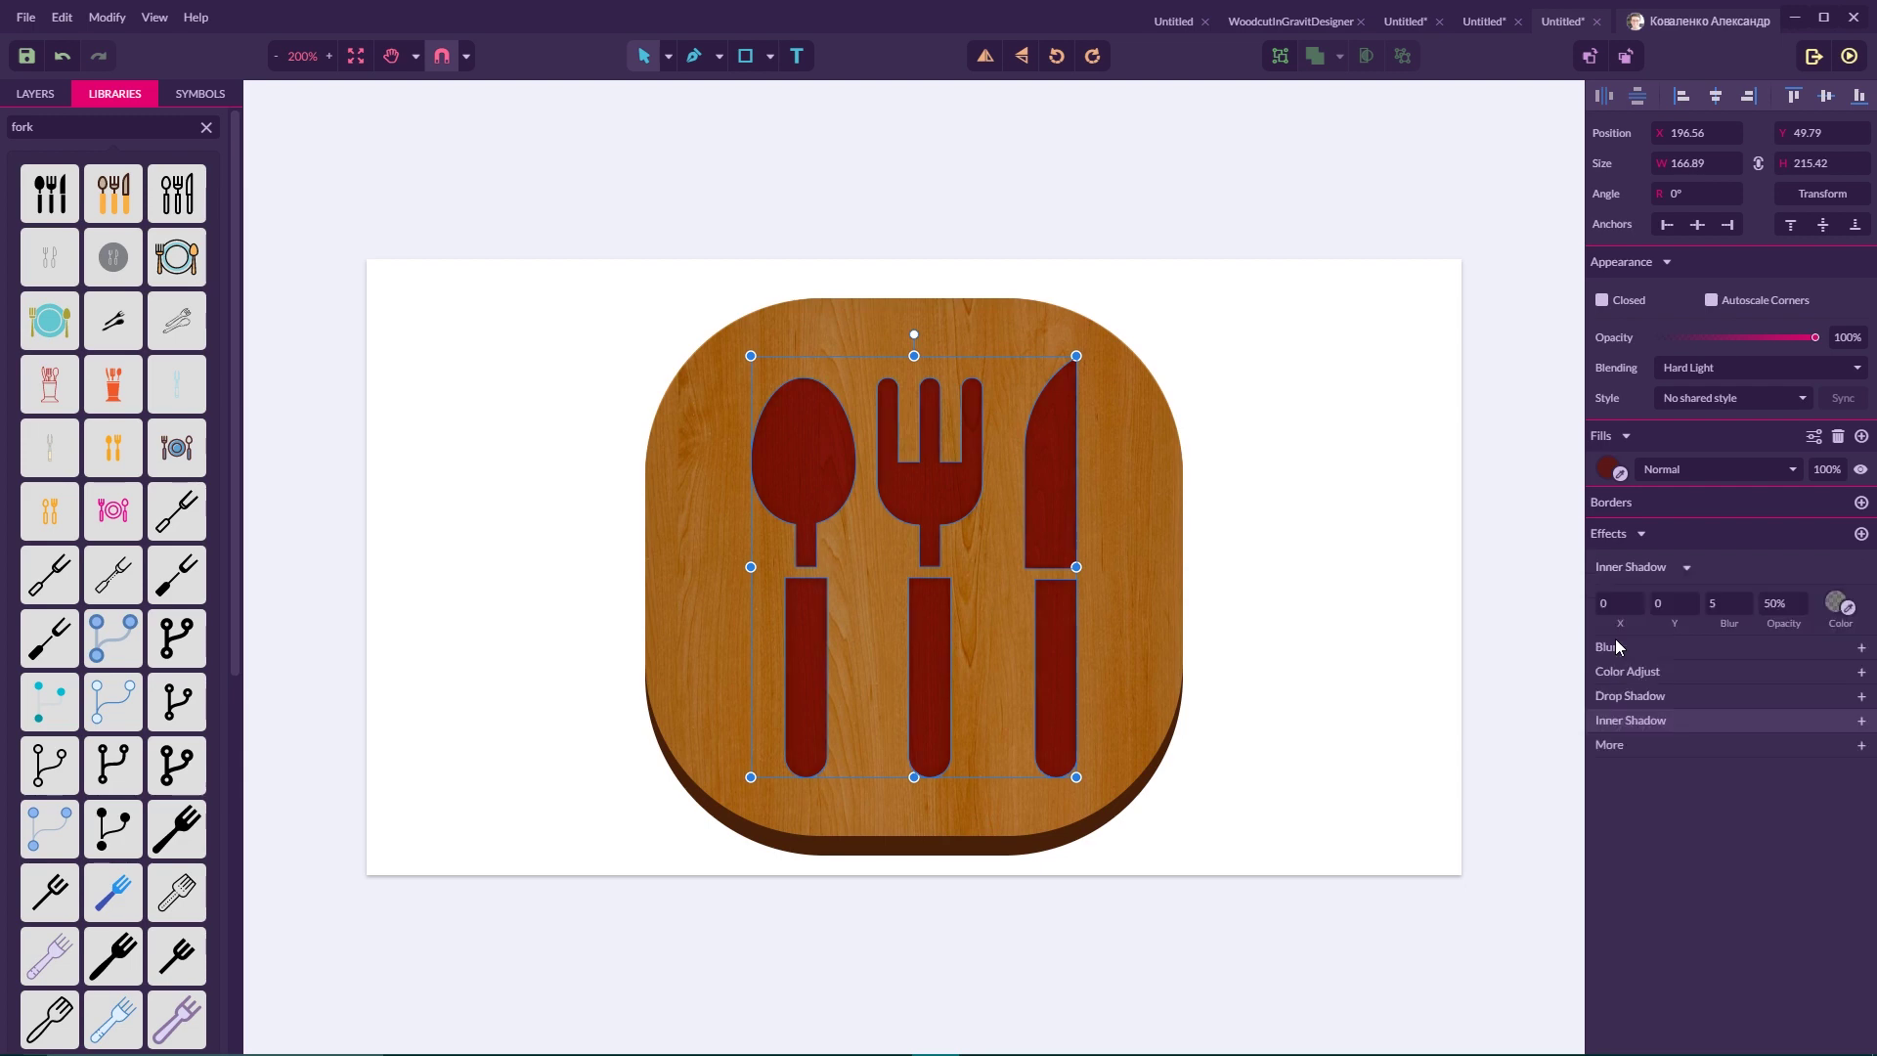
left_click(1613, 599)
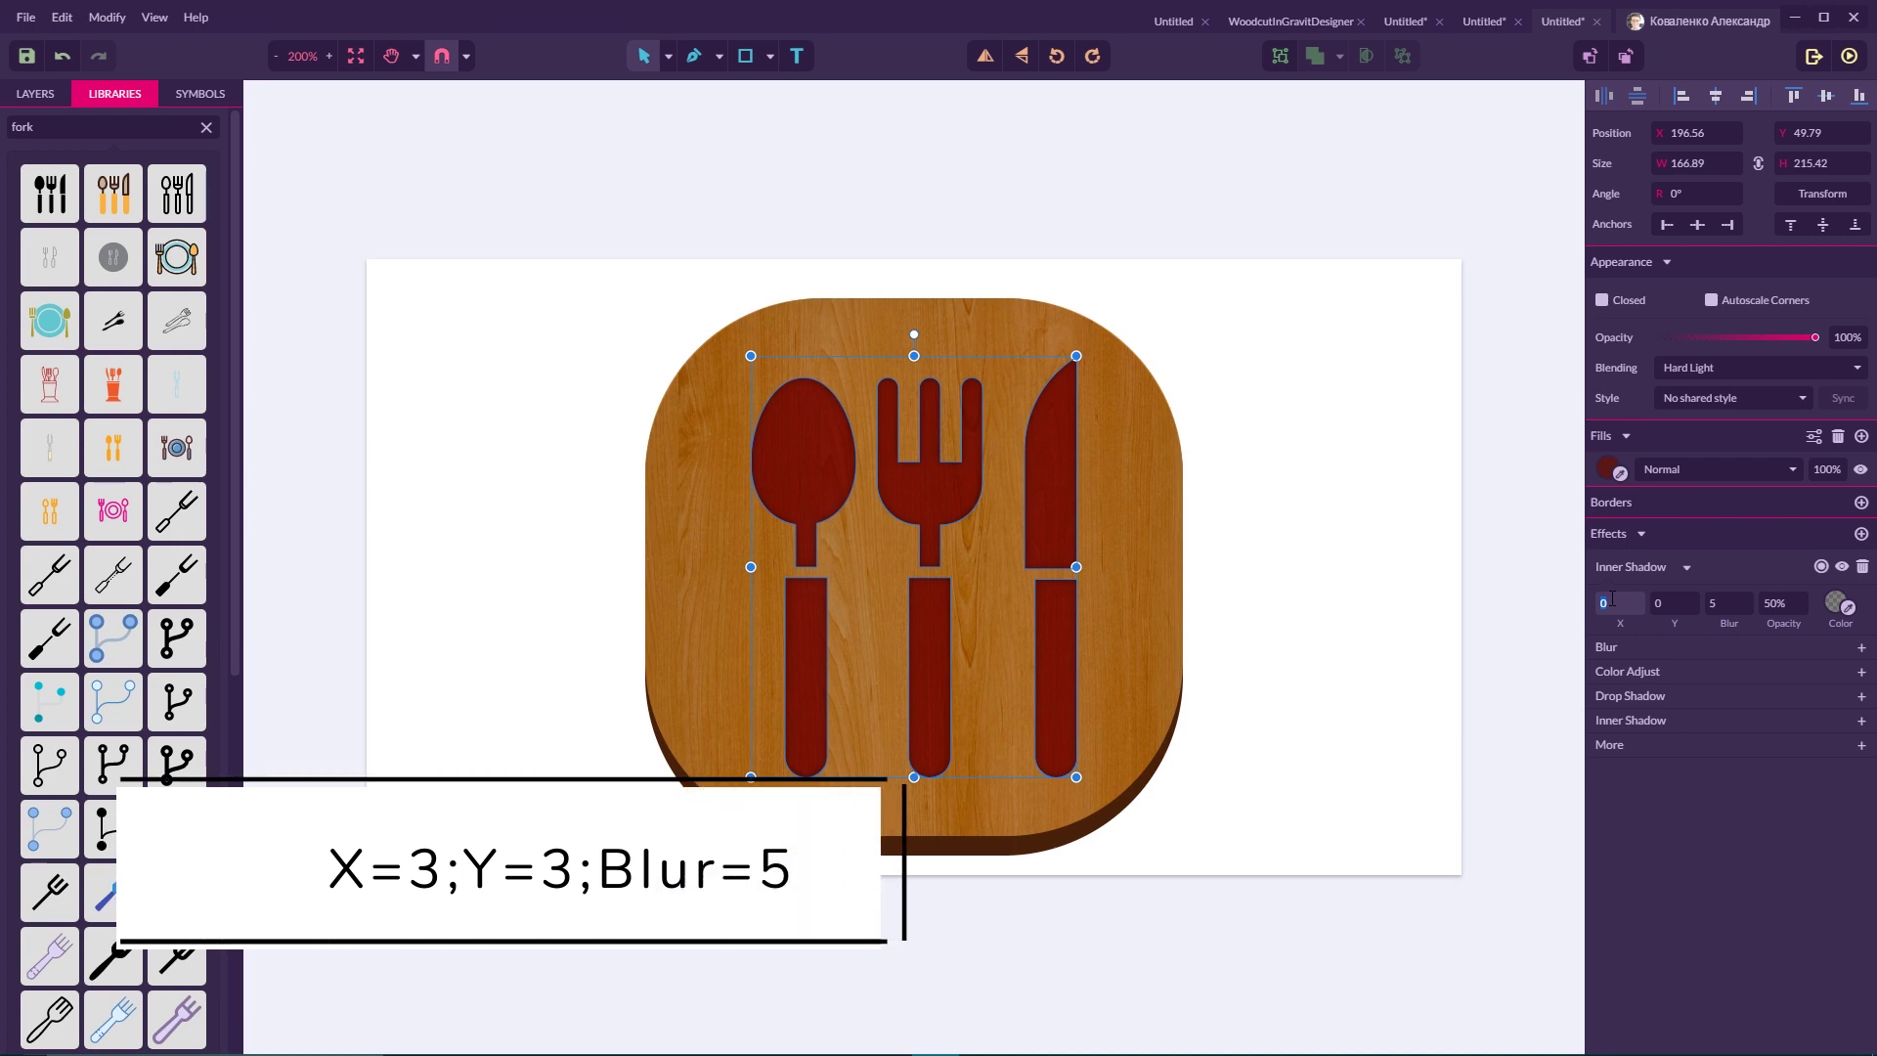
key("BackSpace")
type("3")
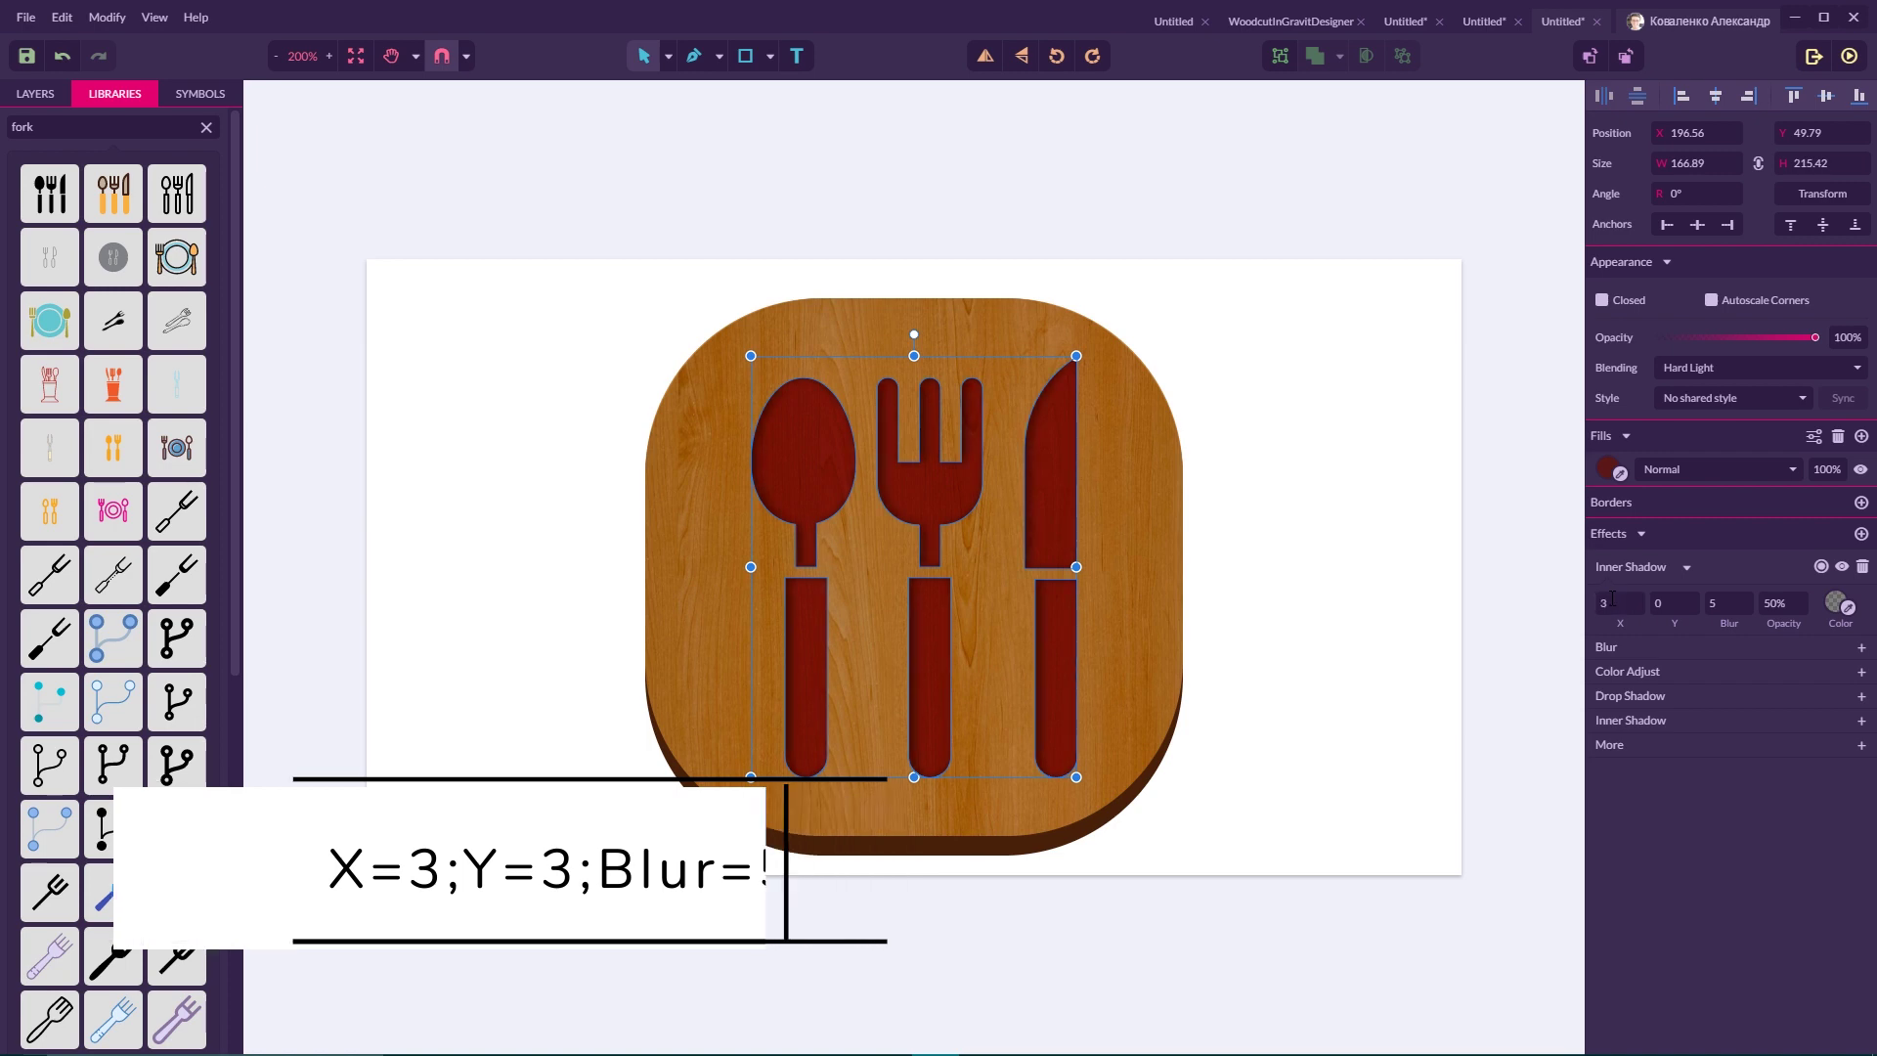
key("Tab")
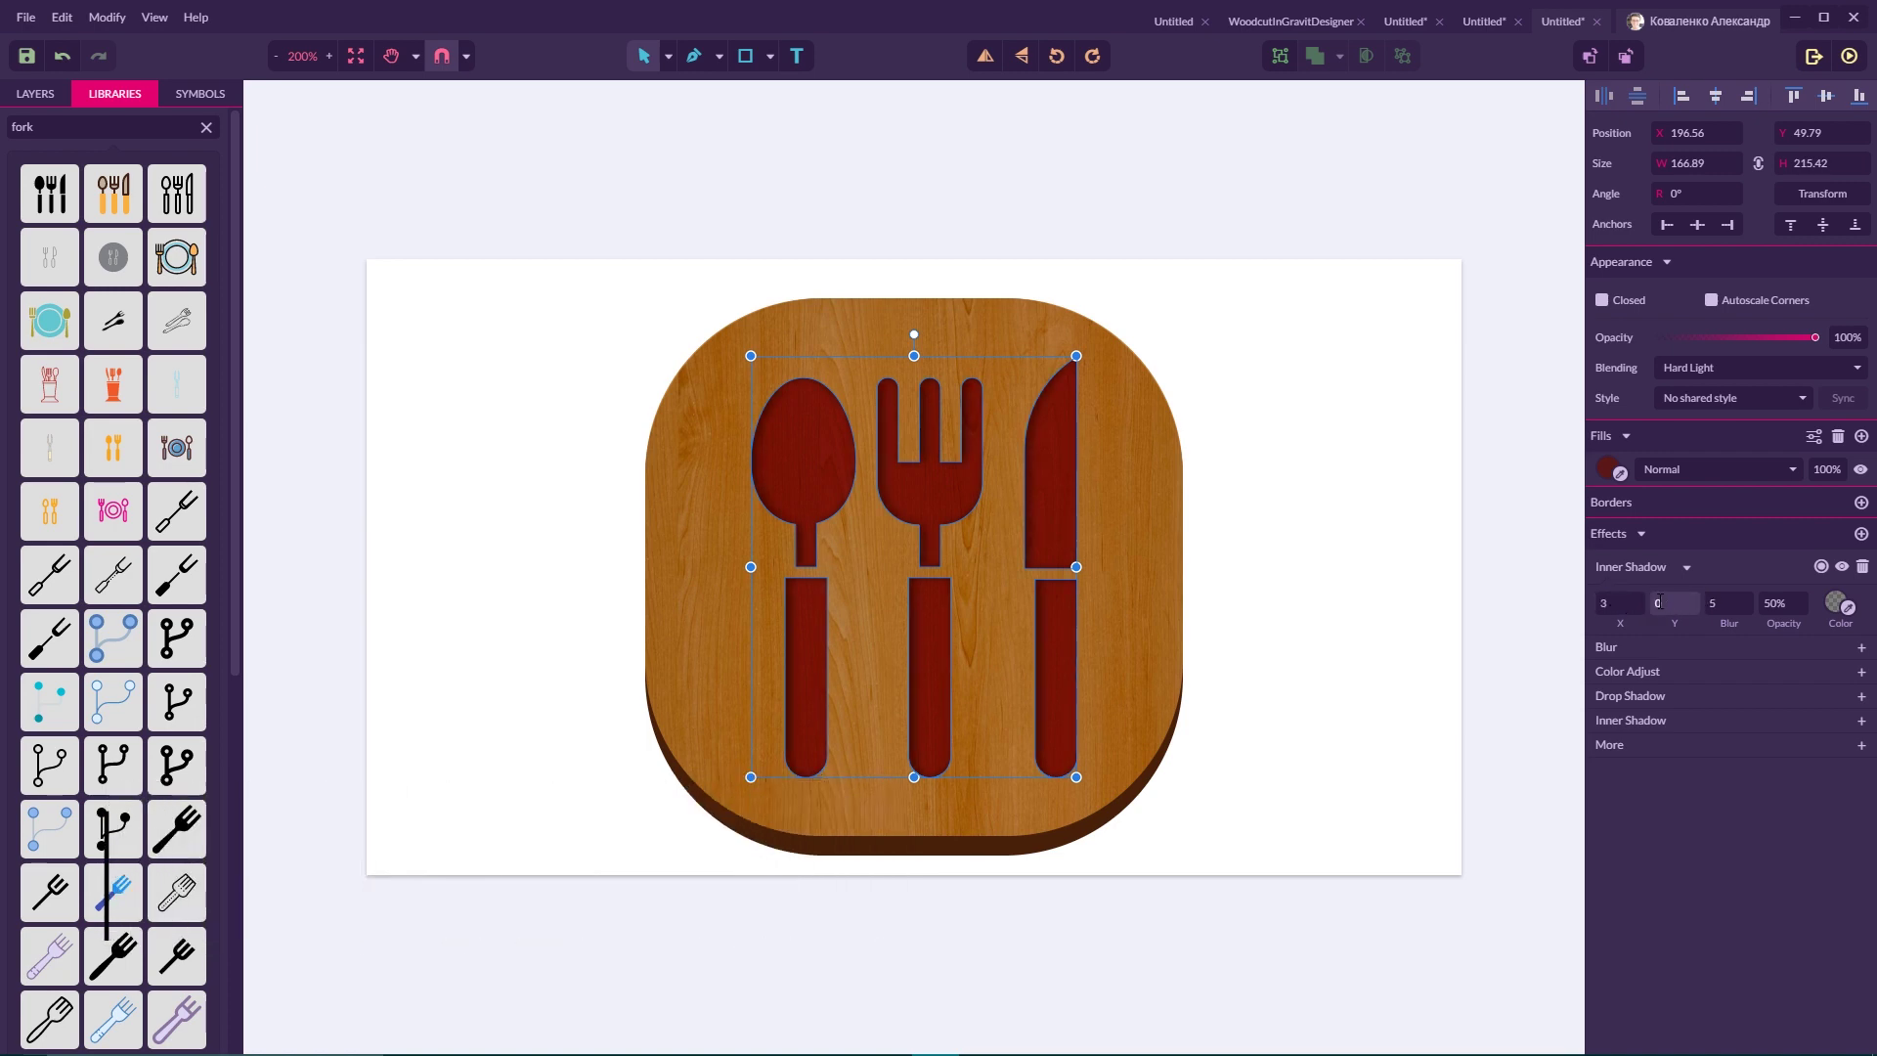
type("3")
key("Return")
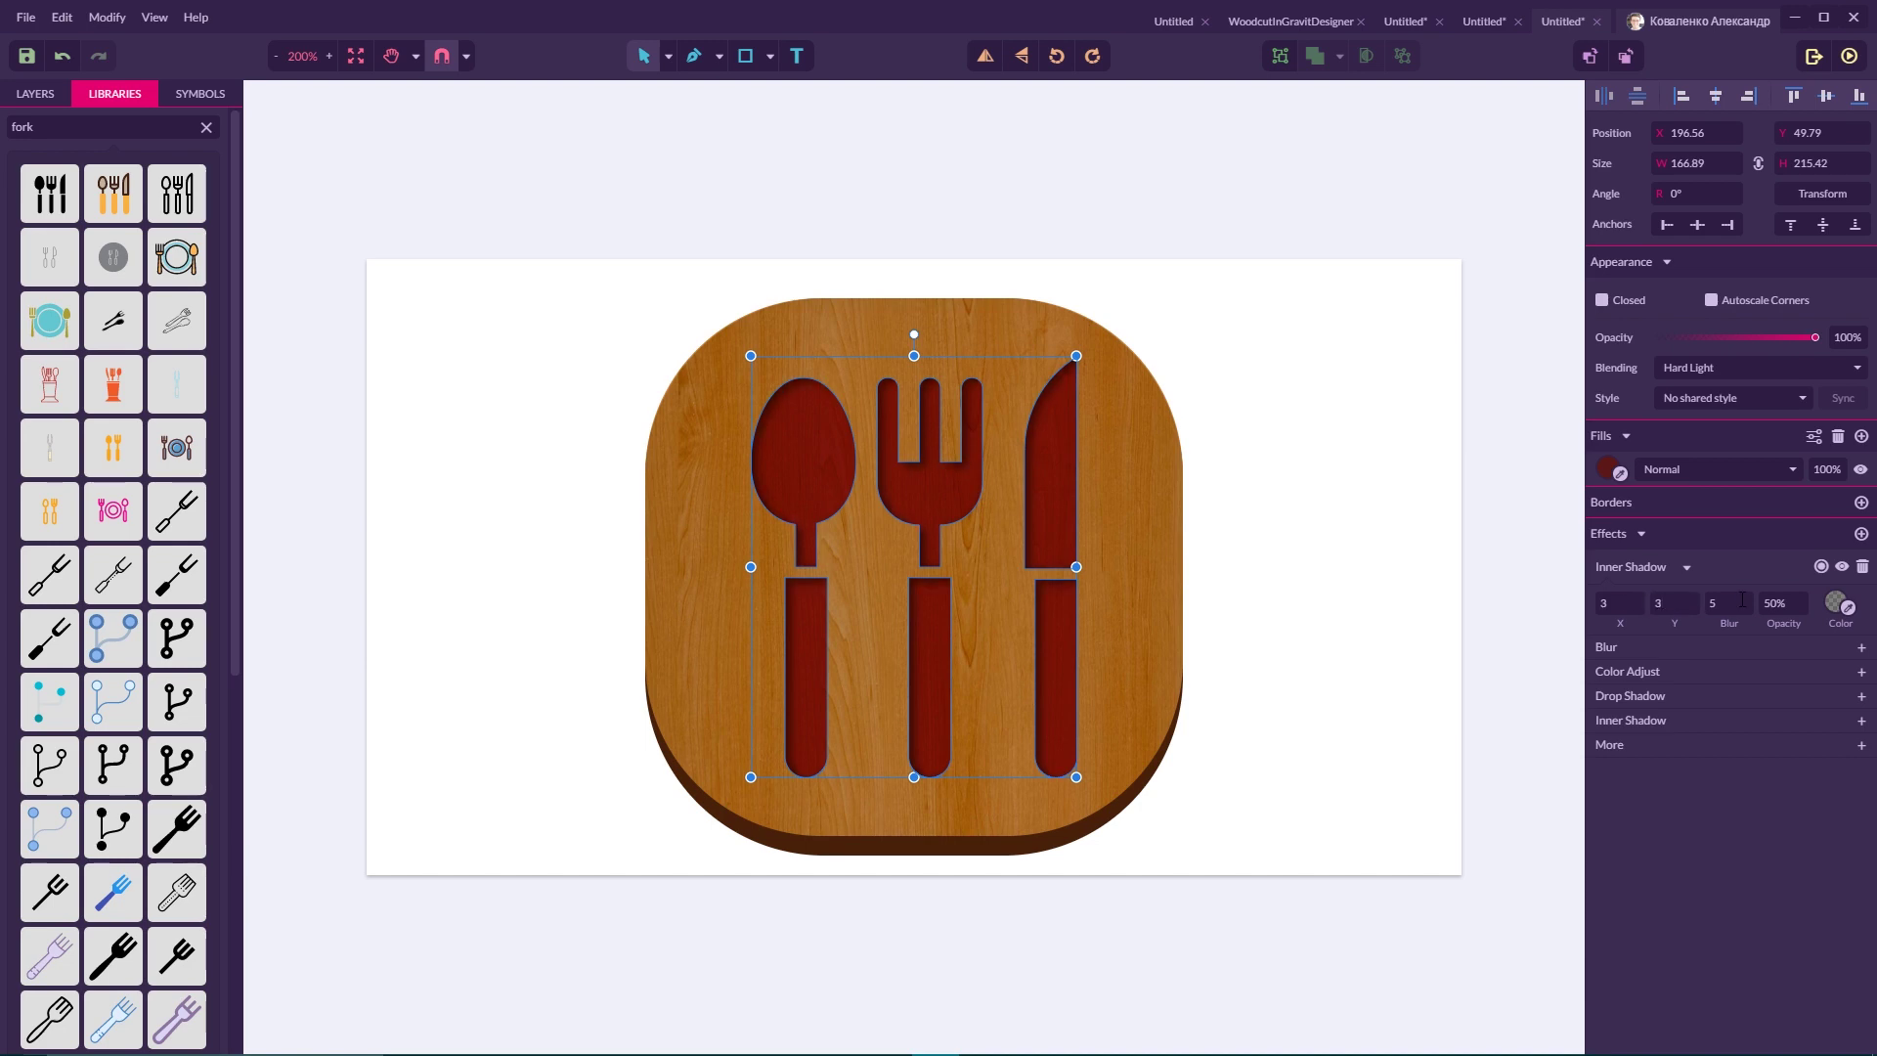
Raise the inner shadow's opacity to 80%.
double_click(1737, 602)
key("Tab")
type("80")
left_click(1320, 548)
left_click(1072, 486)
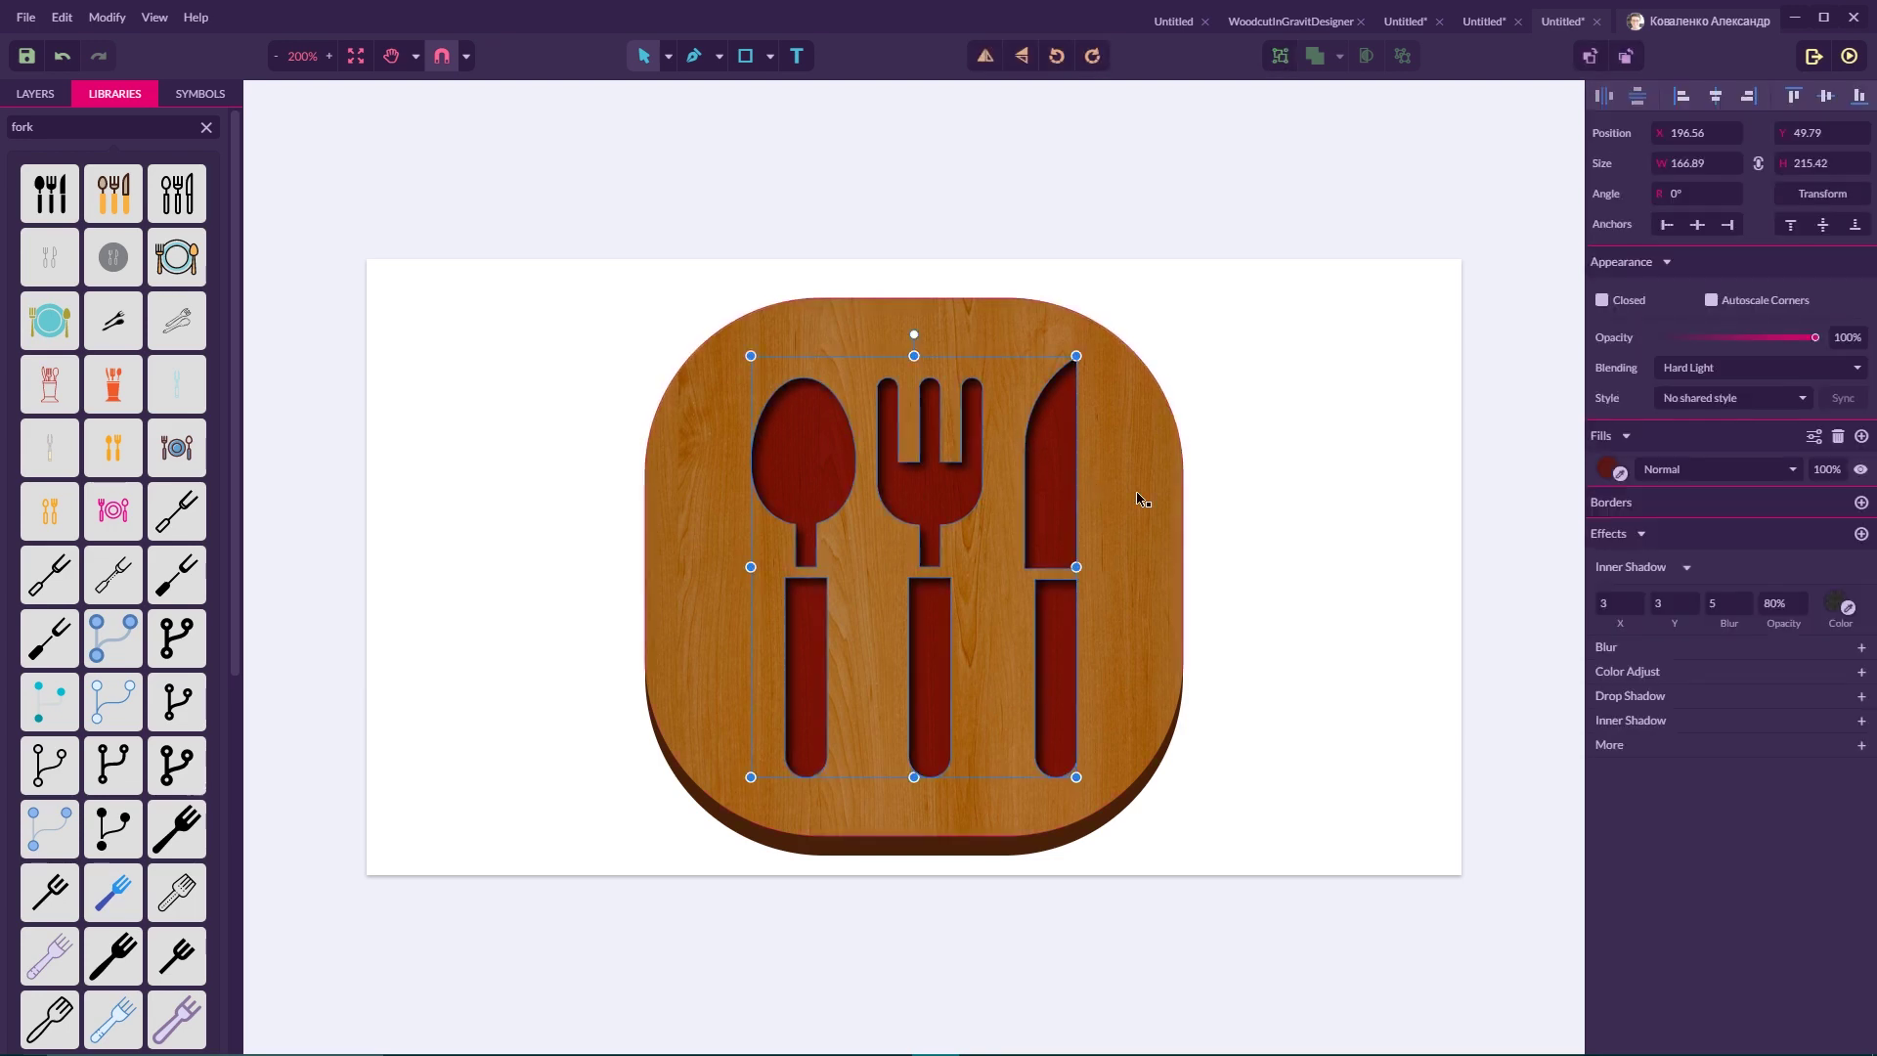
left_click(1613, 745)
Add a Stroke effect to the cutlery with width 9.73, softness 0.24 and shape 1.
left_click(1627, 433)
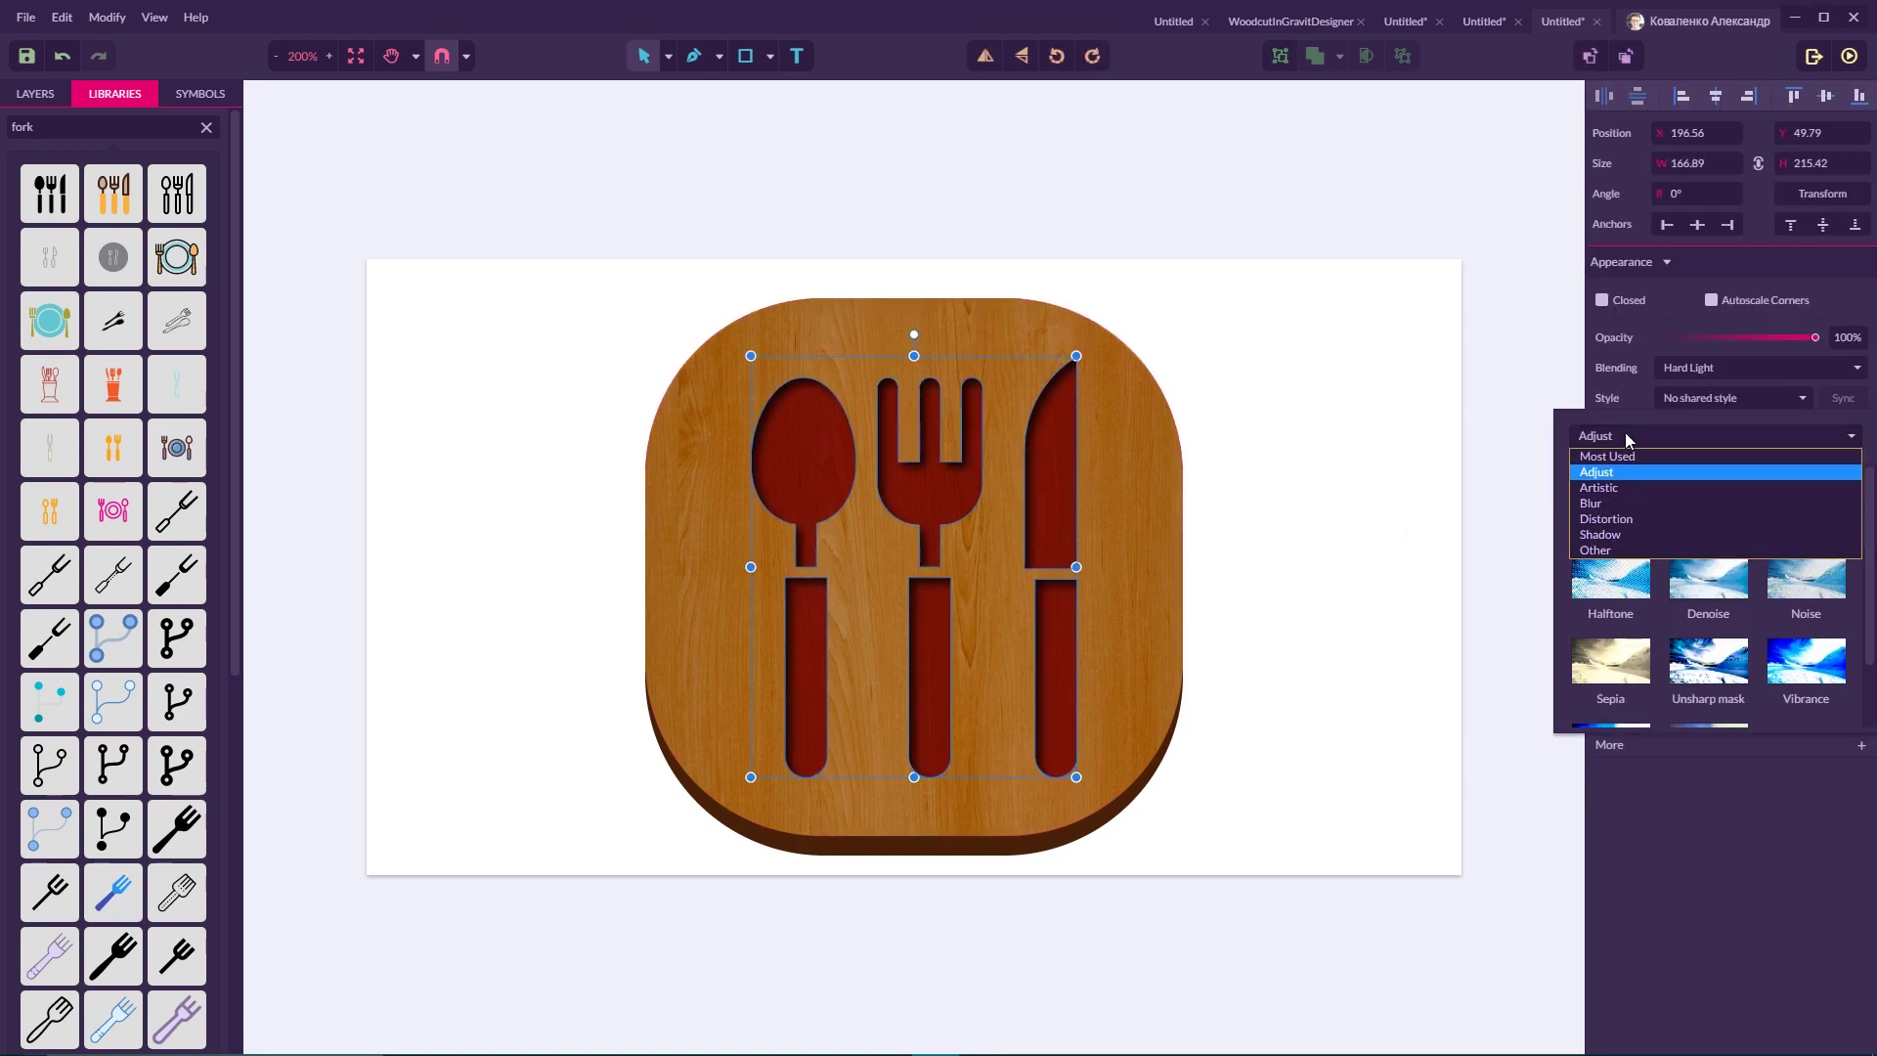
left_click(1620, 554)
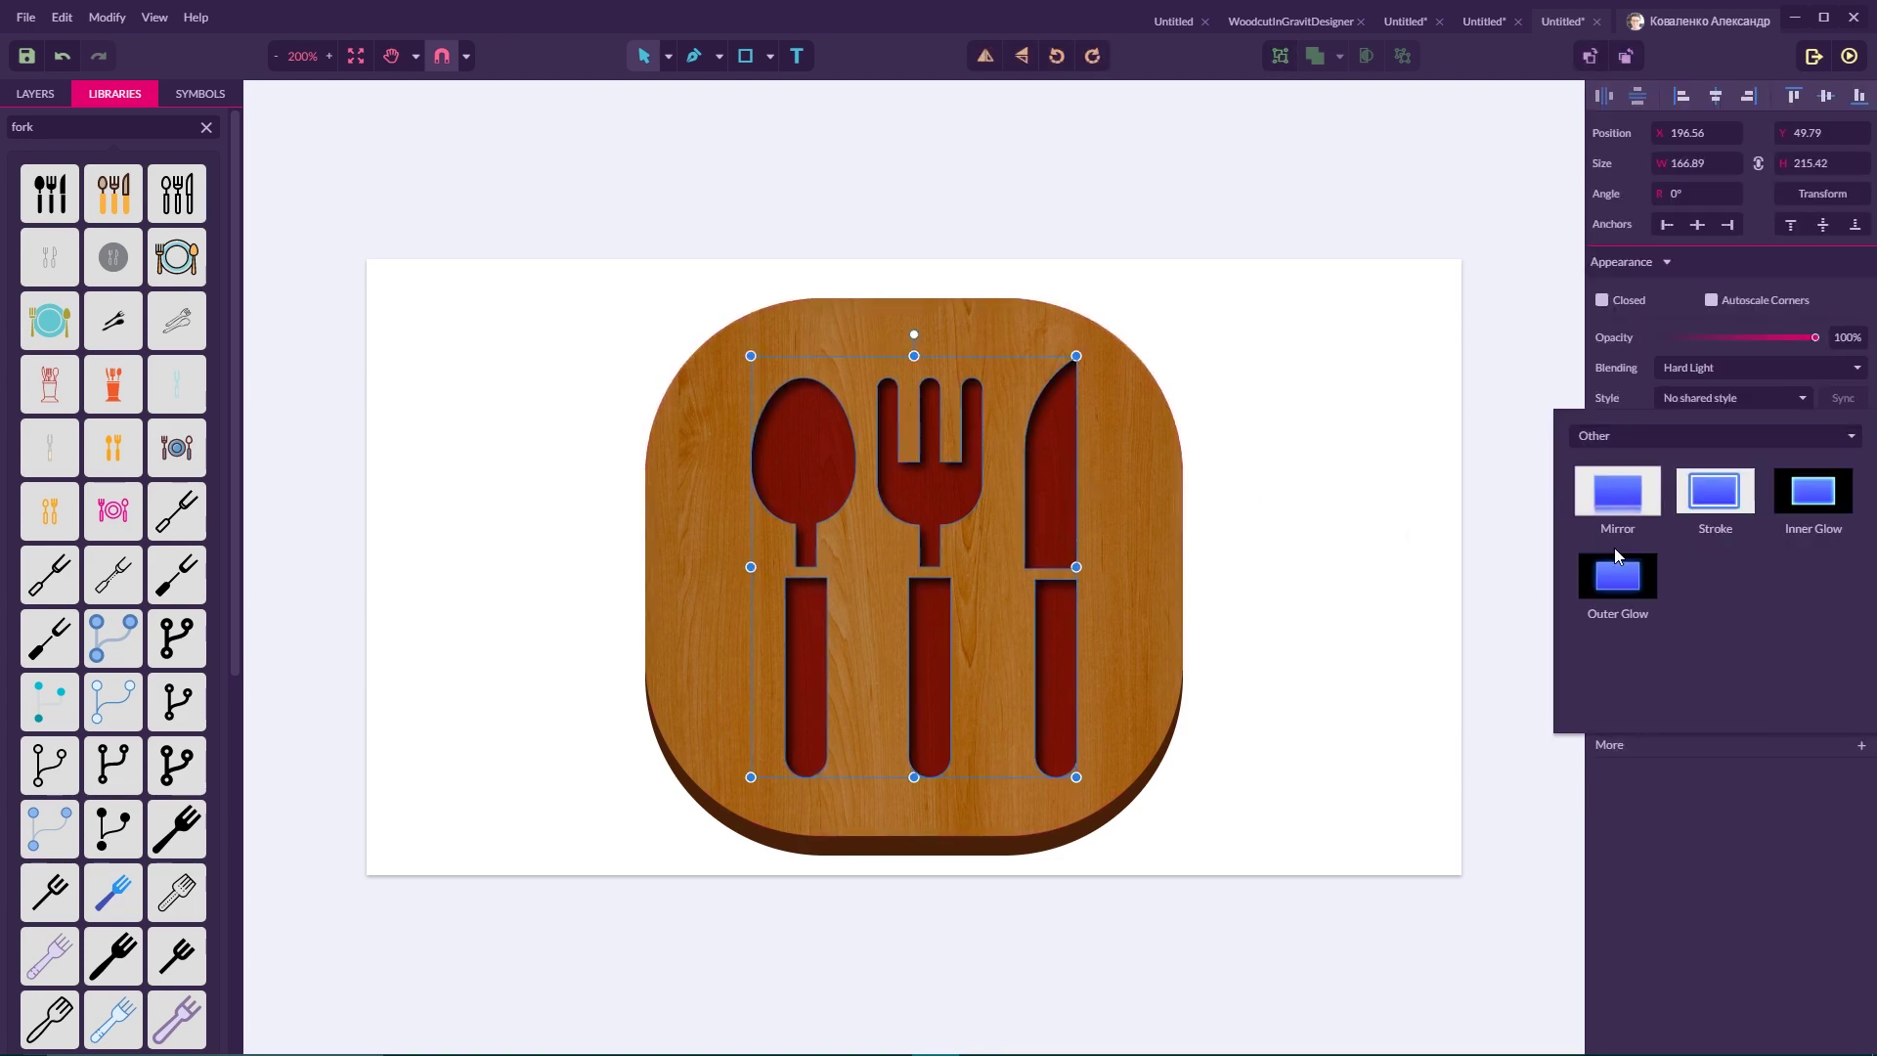
left_click(1722, 486)
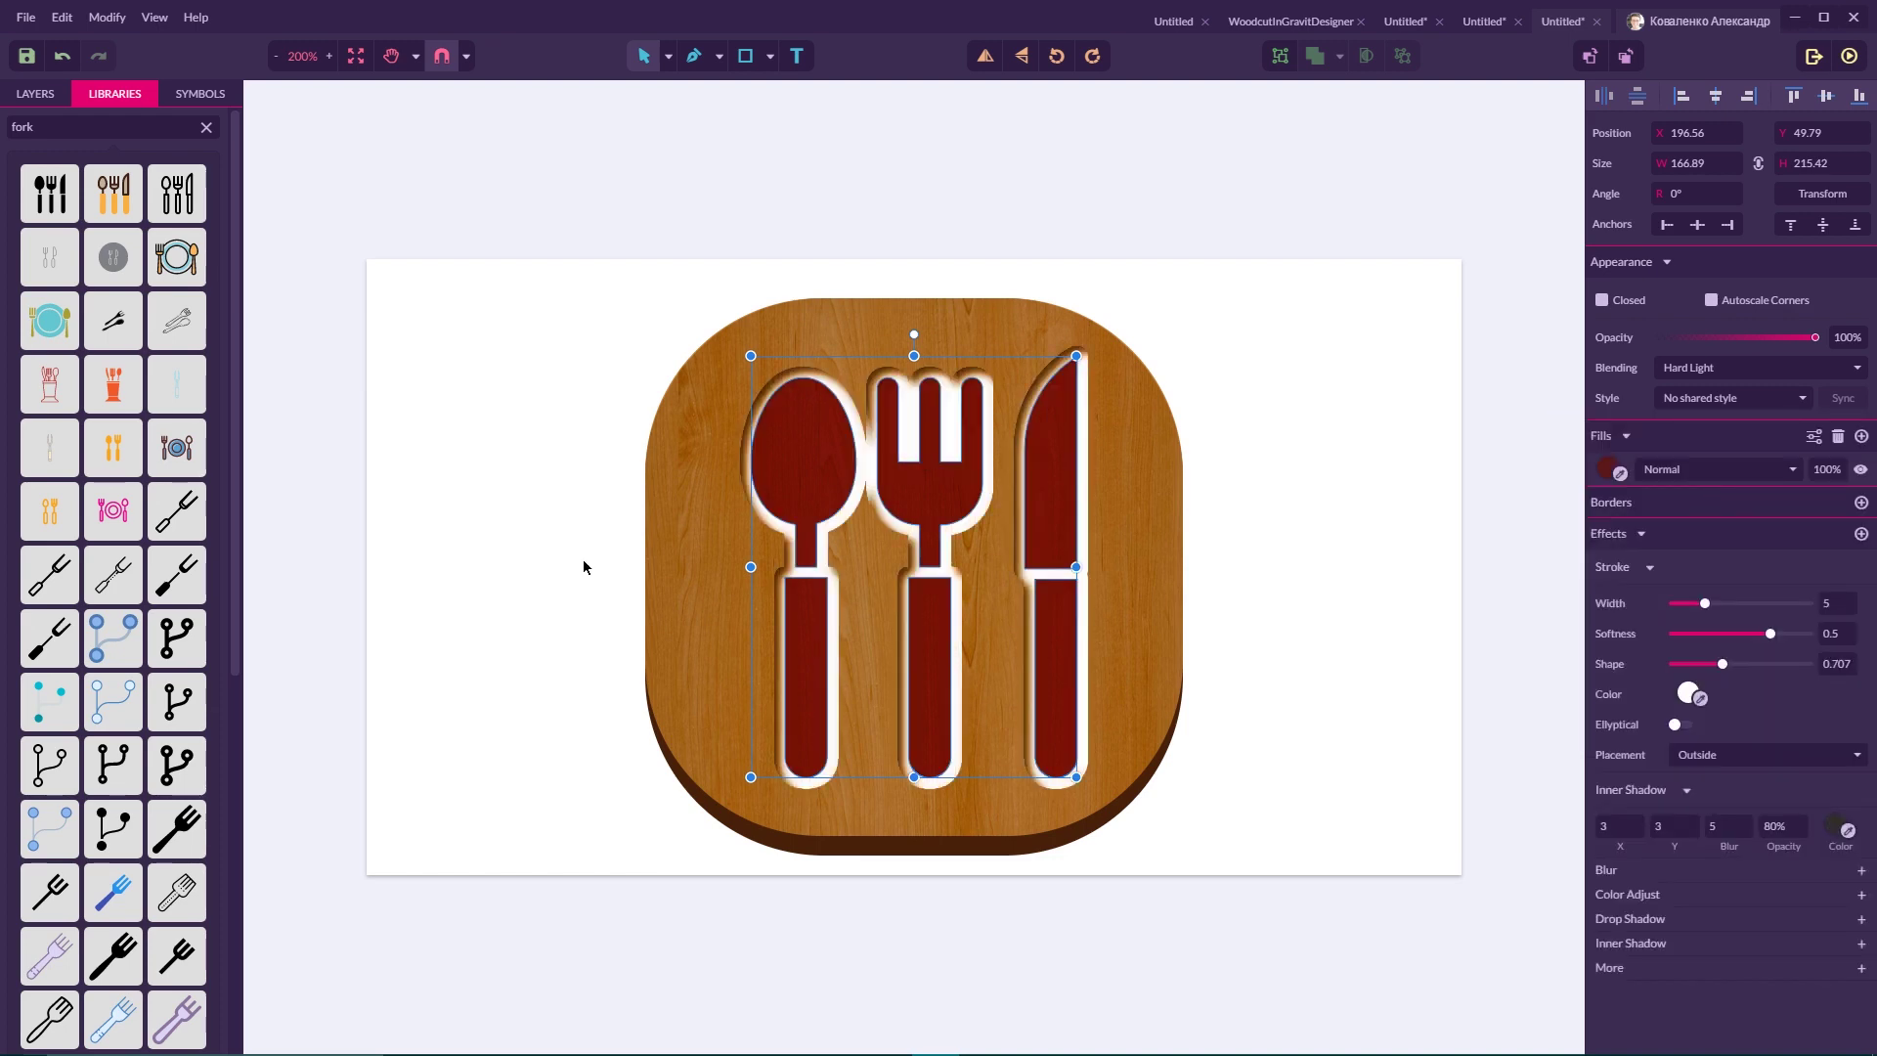
double_click(1840, 602)
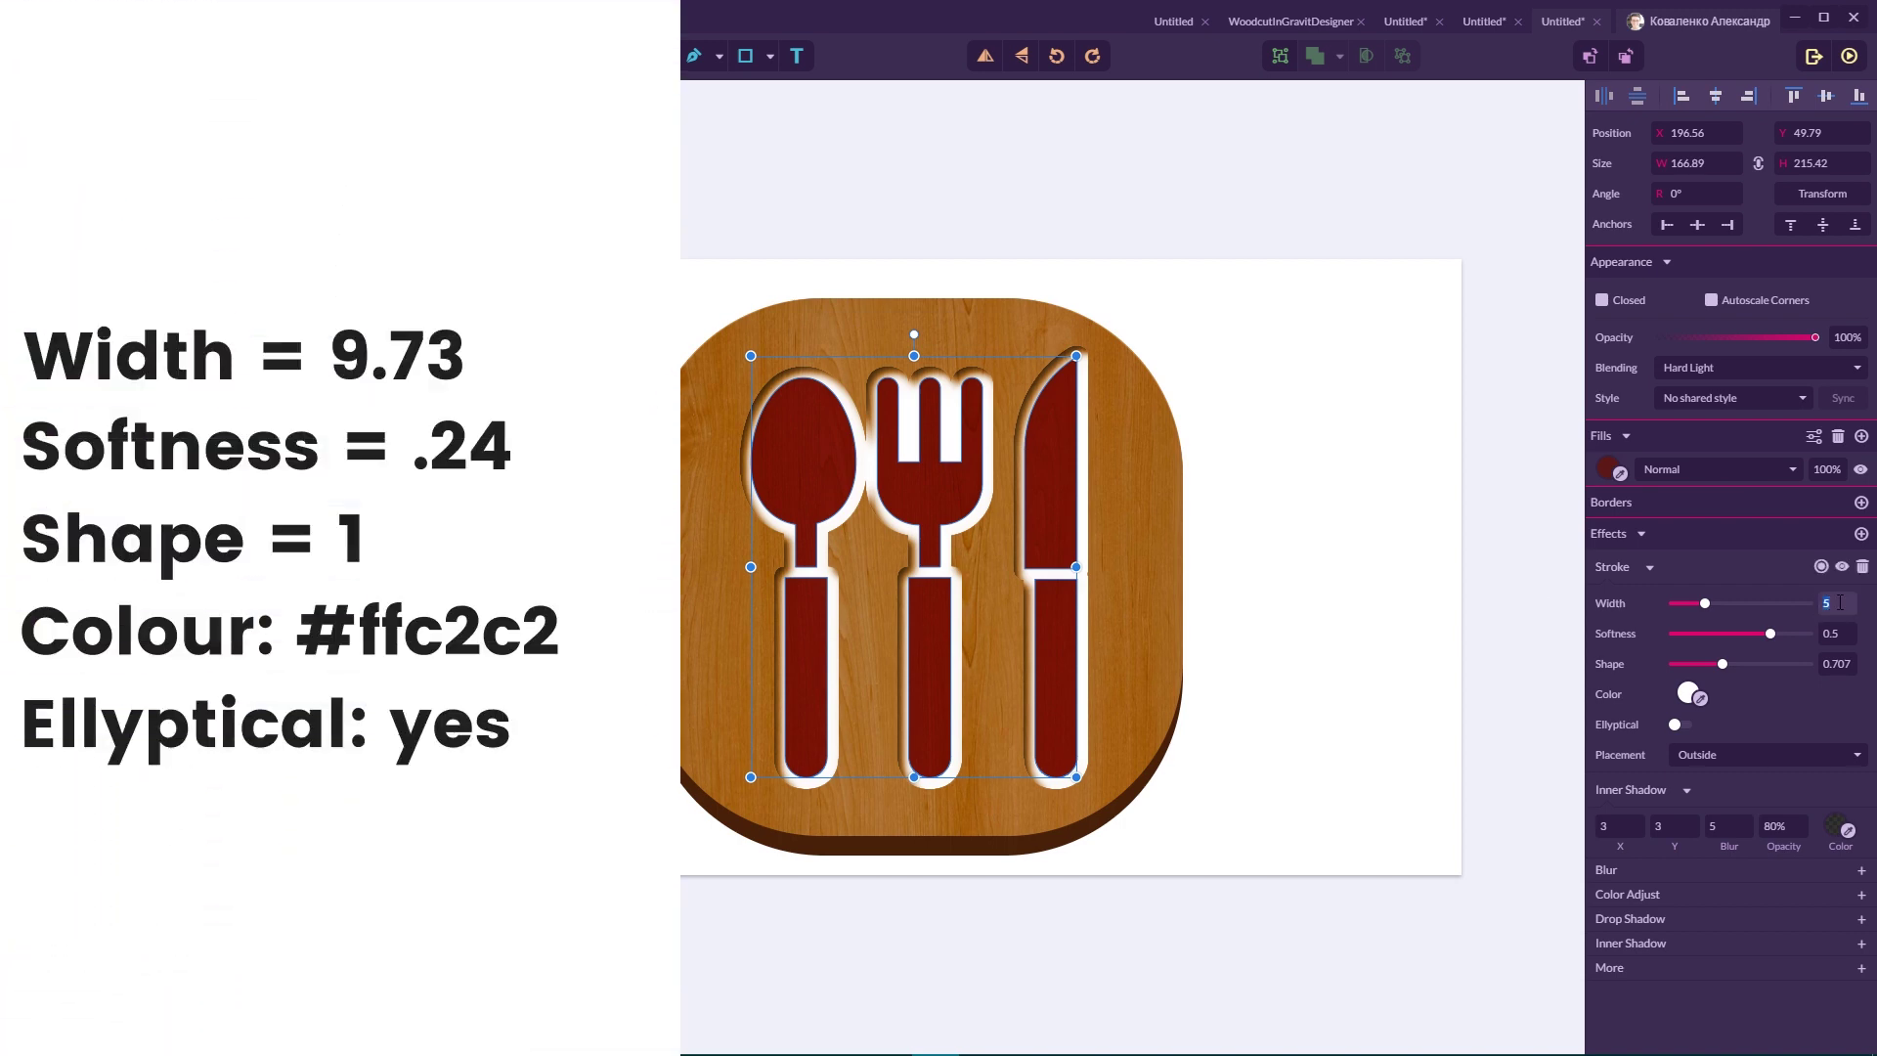
key("BackSpace")
key("Return")
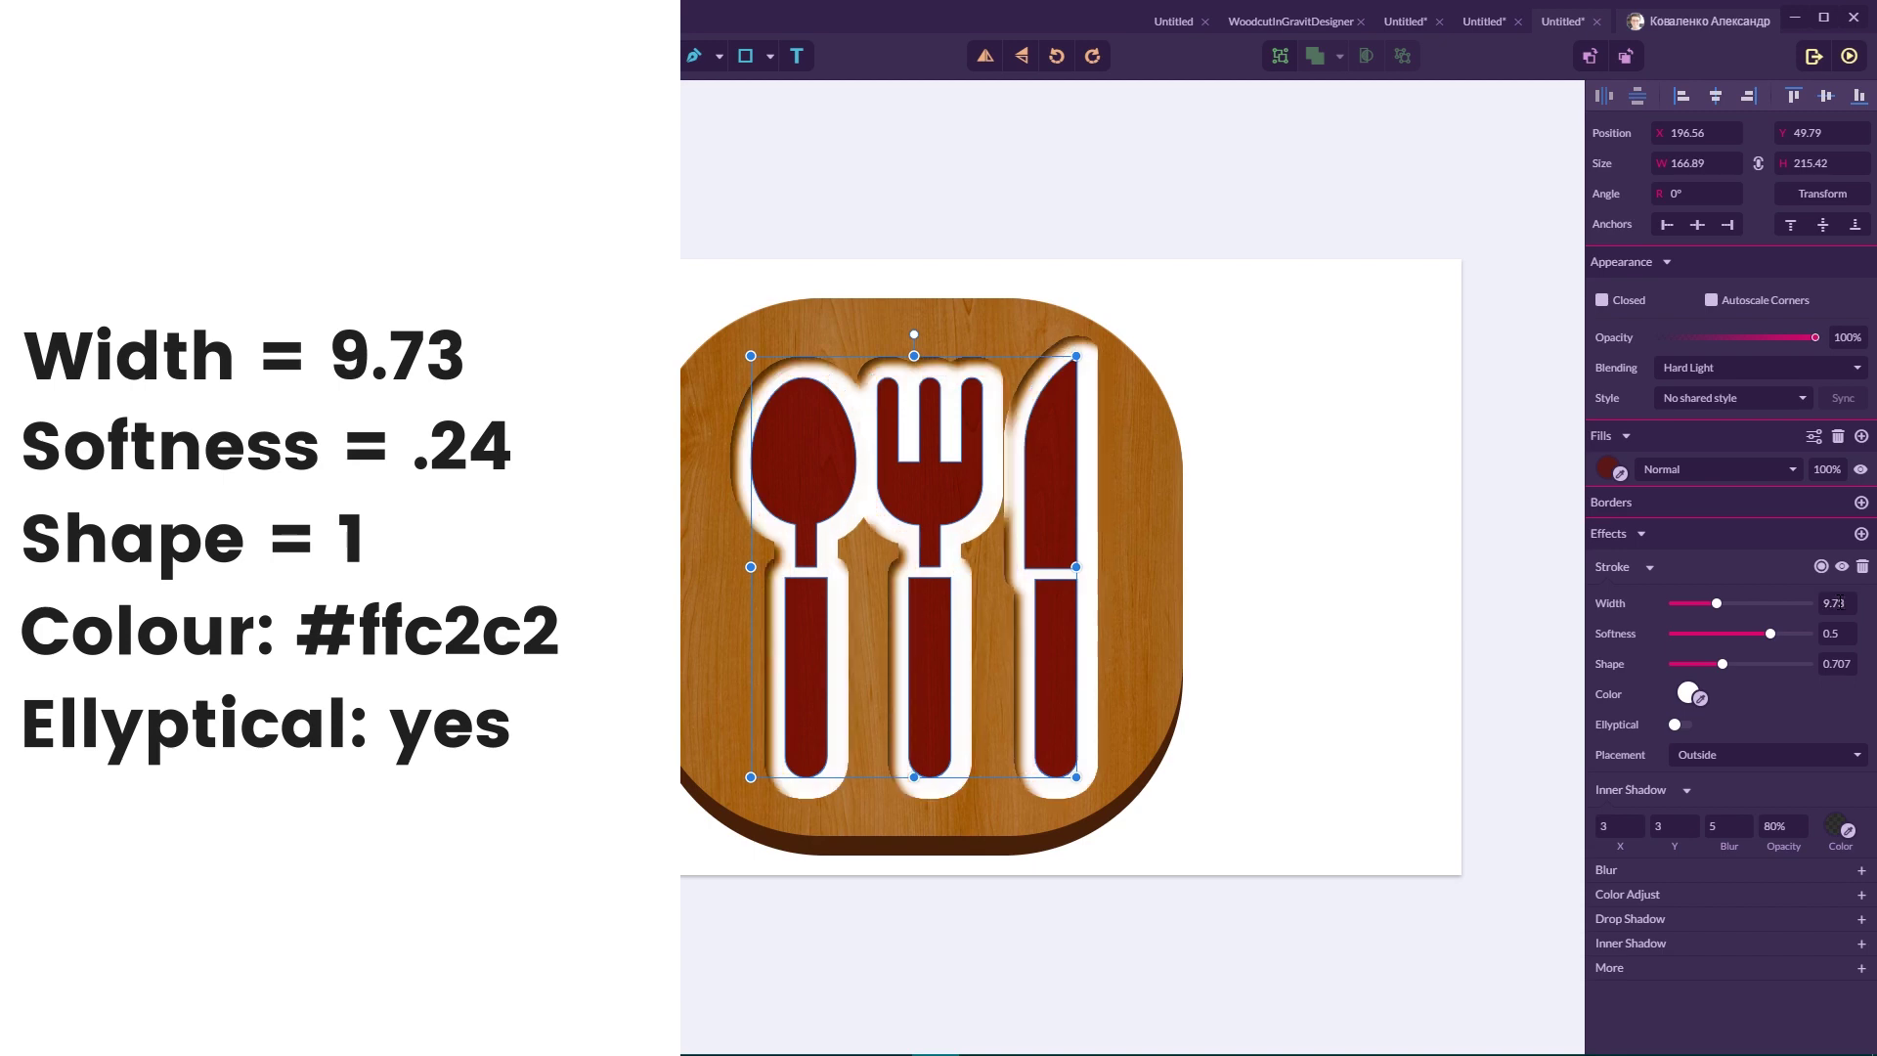
left_click(1839, 635)
type("0.24")
key("Return")
left_click(1837, 664)
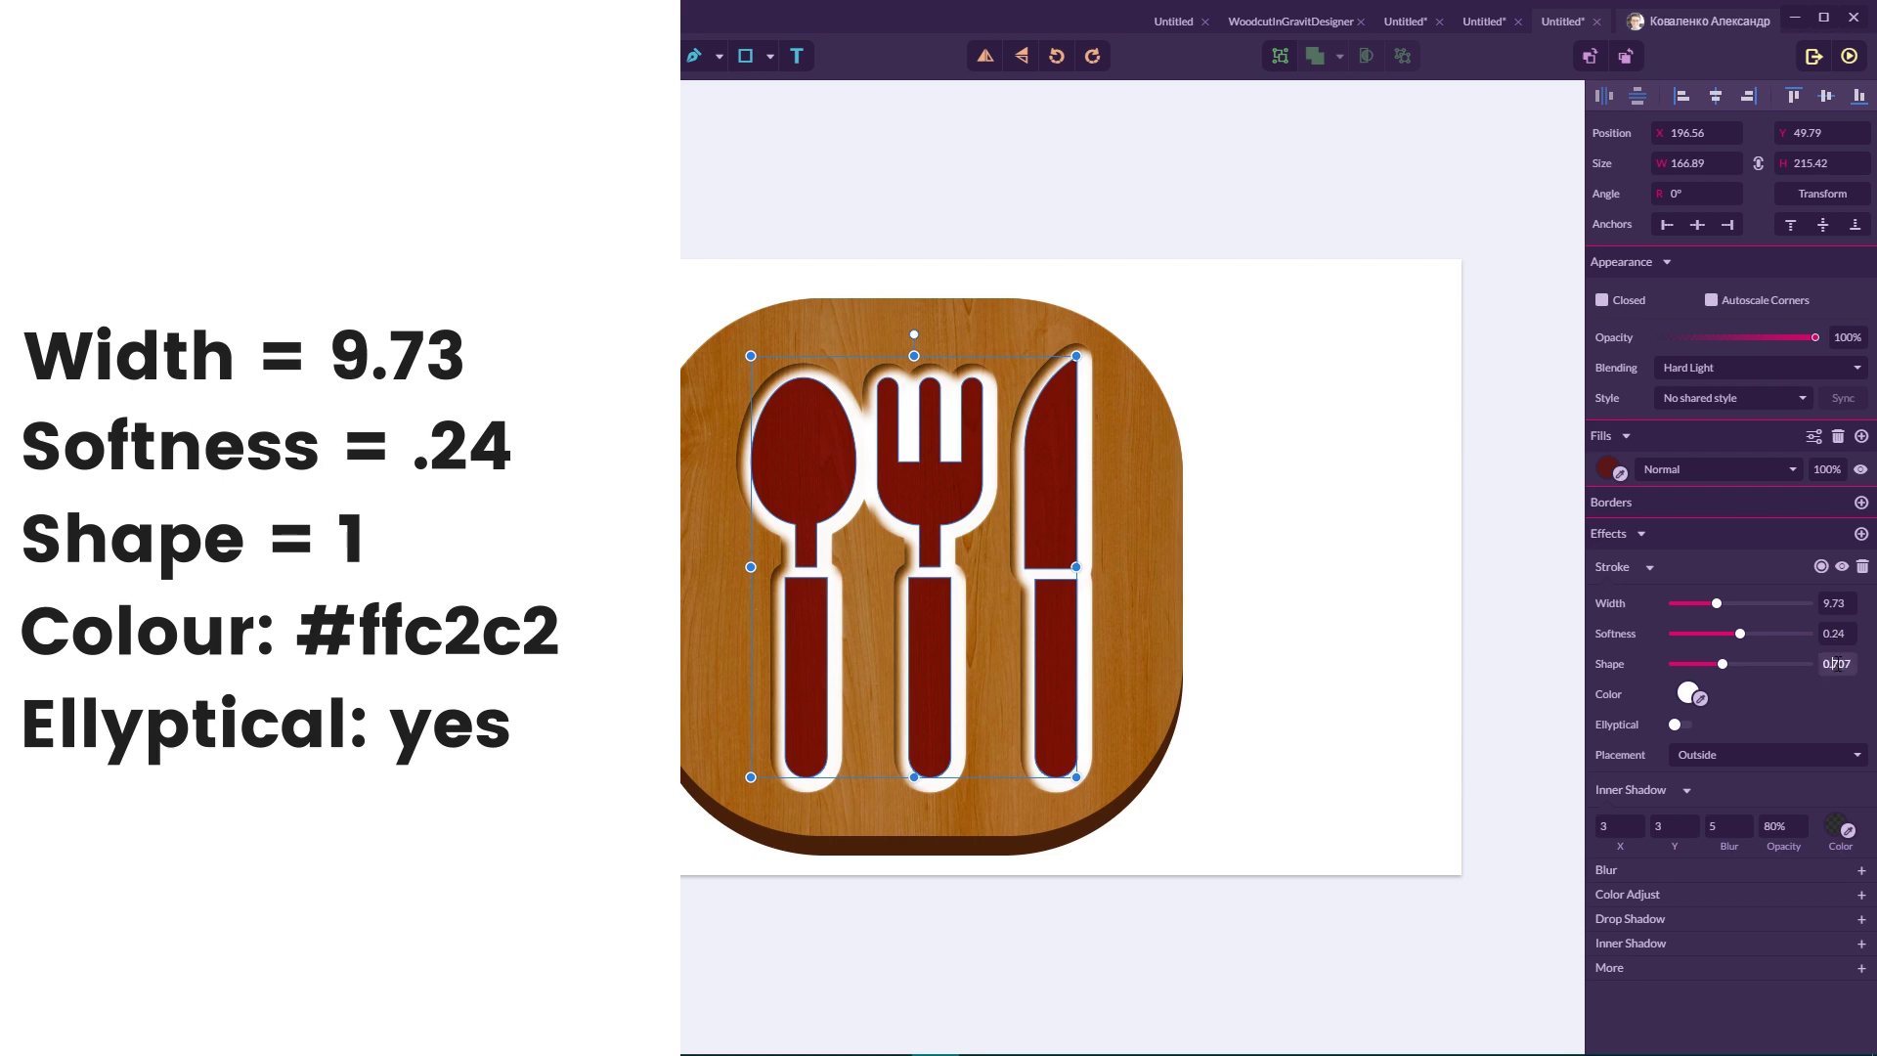
key("BackSpace")
key("Return")
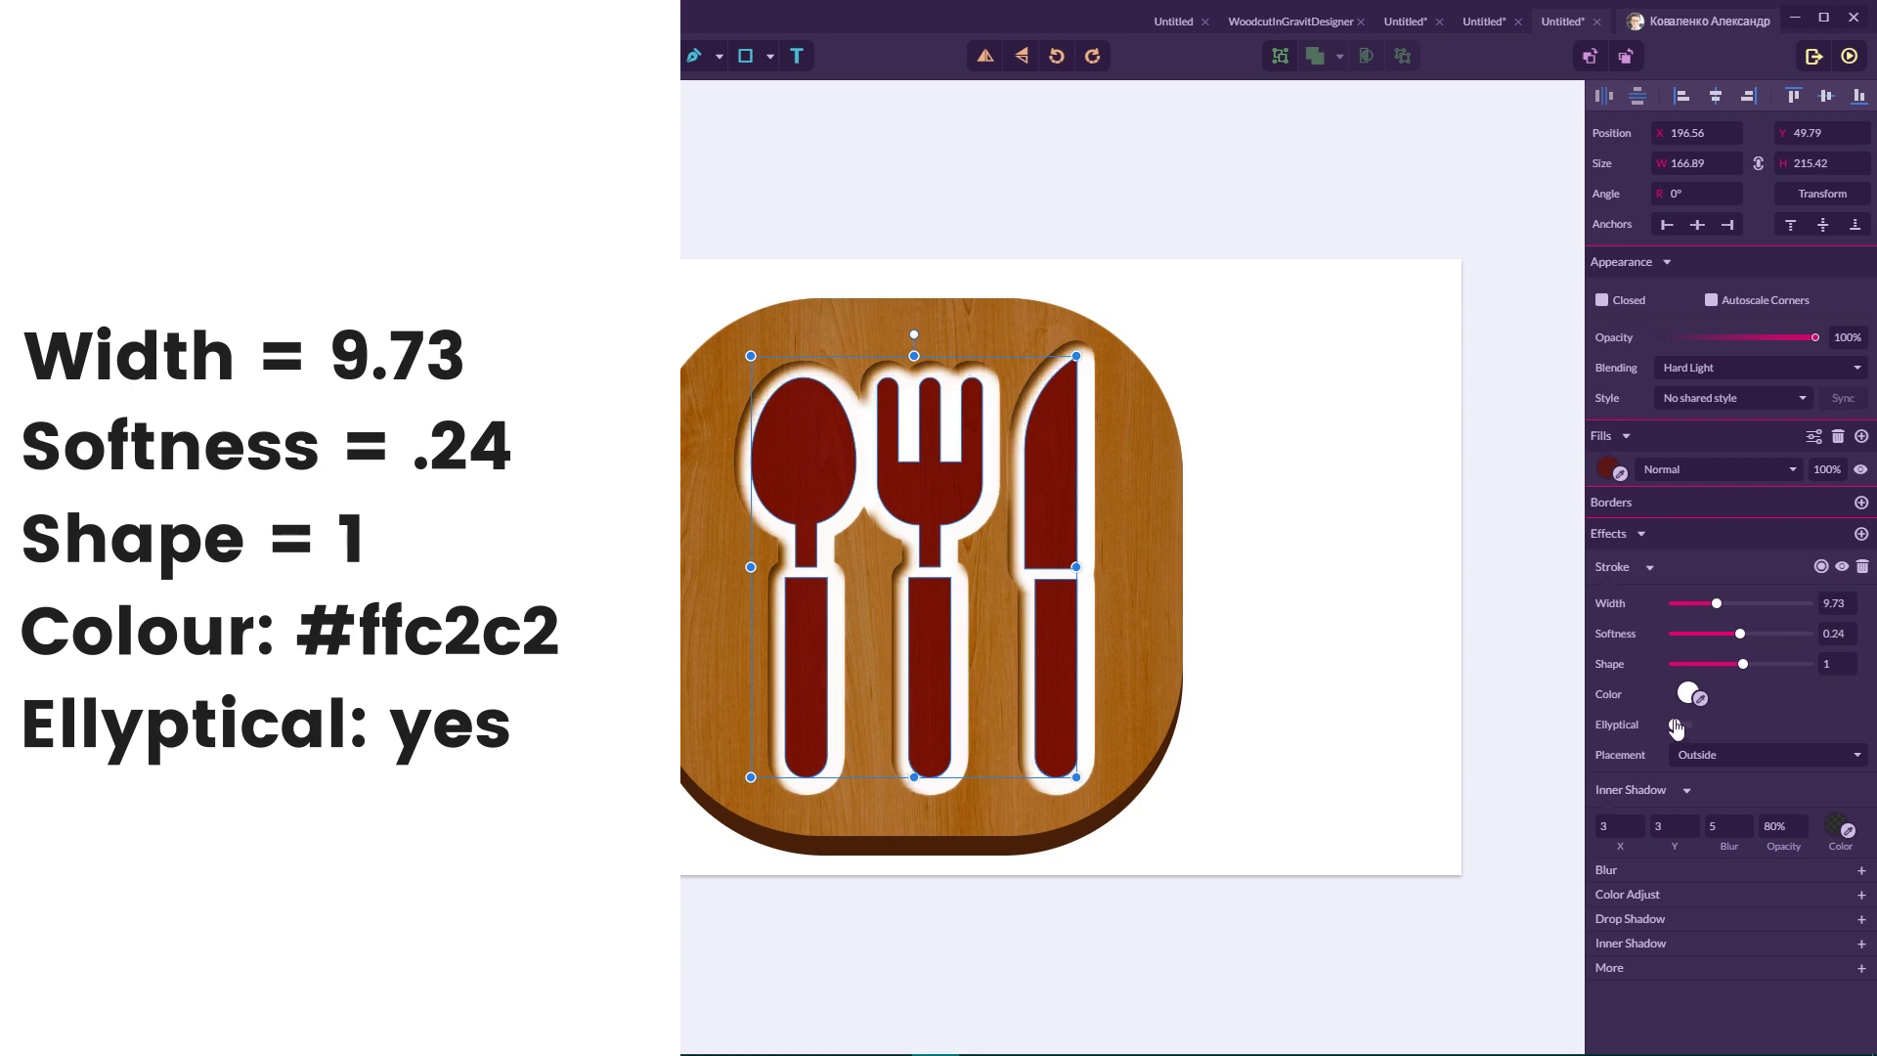
Colour the stroke pale pink #FFC2C2 and turn on Elliptical.
left_click(1689, 693)
key("BackSpace")
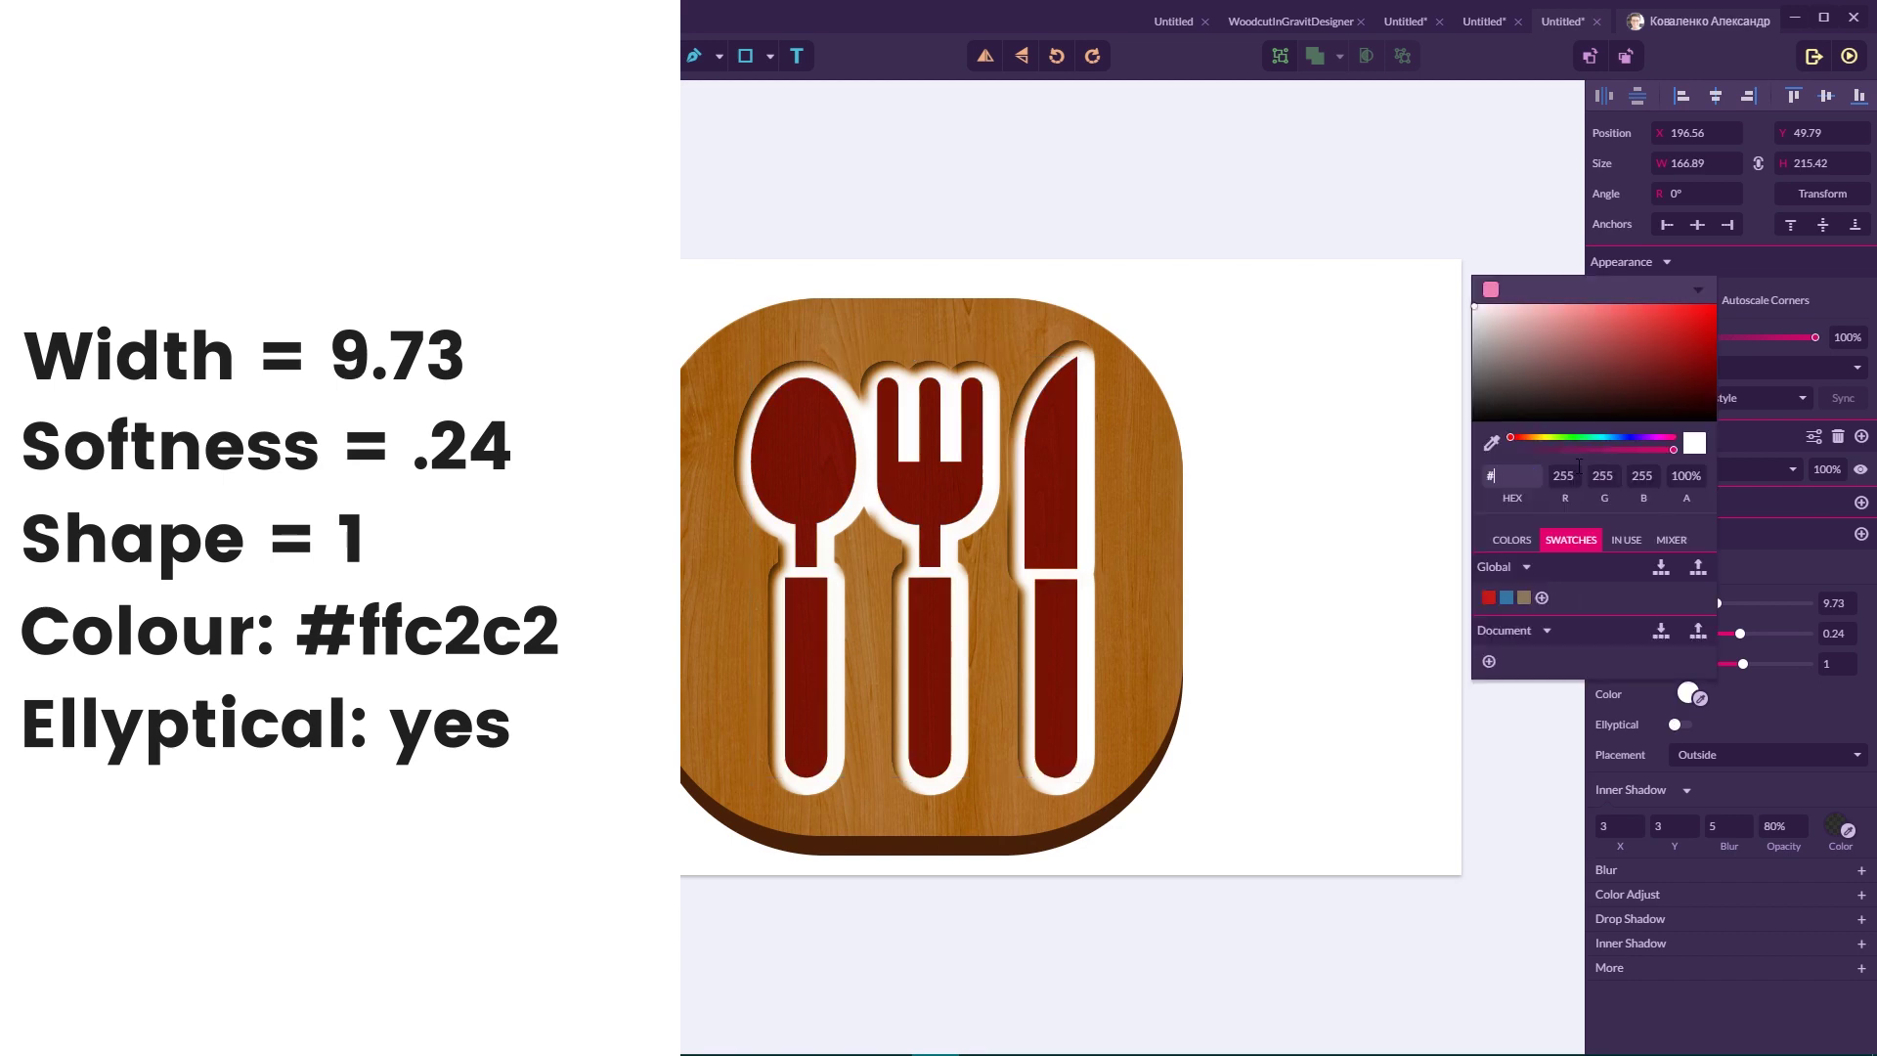
type("ffc2c")
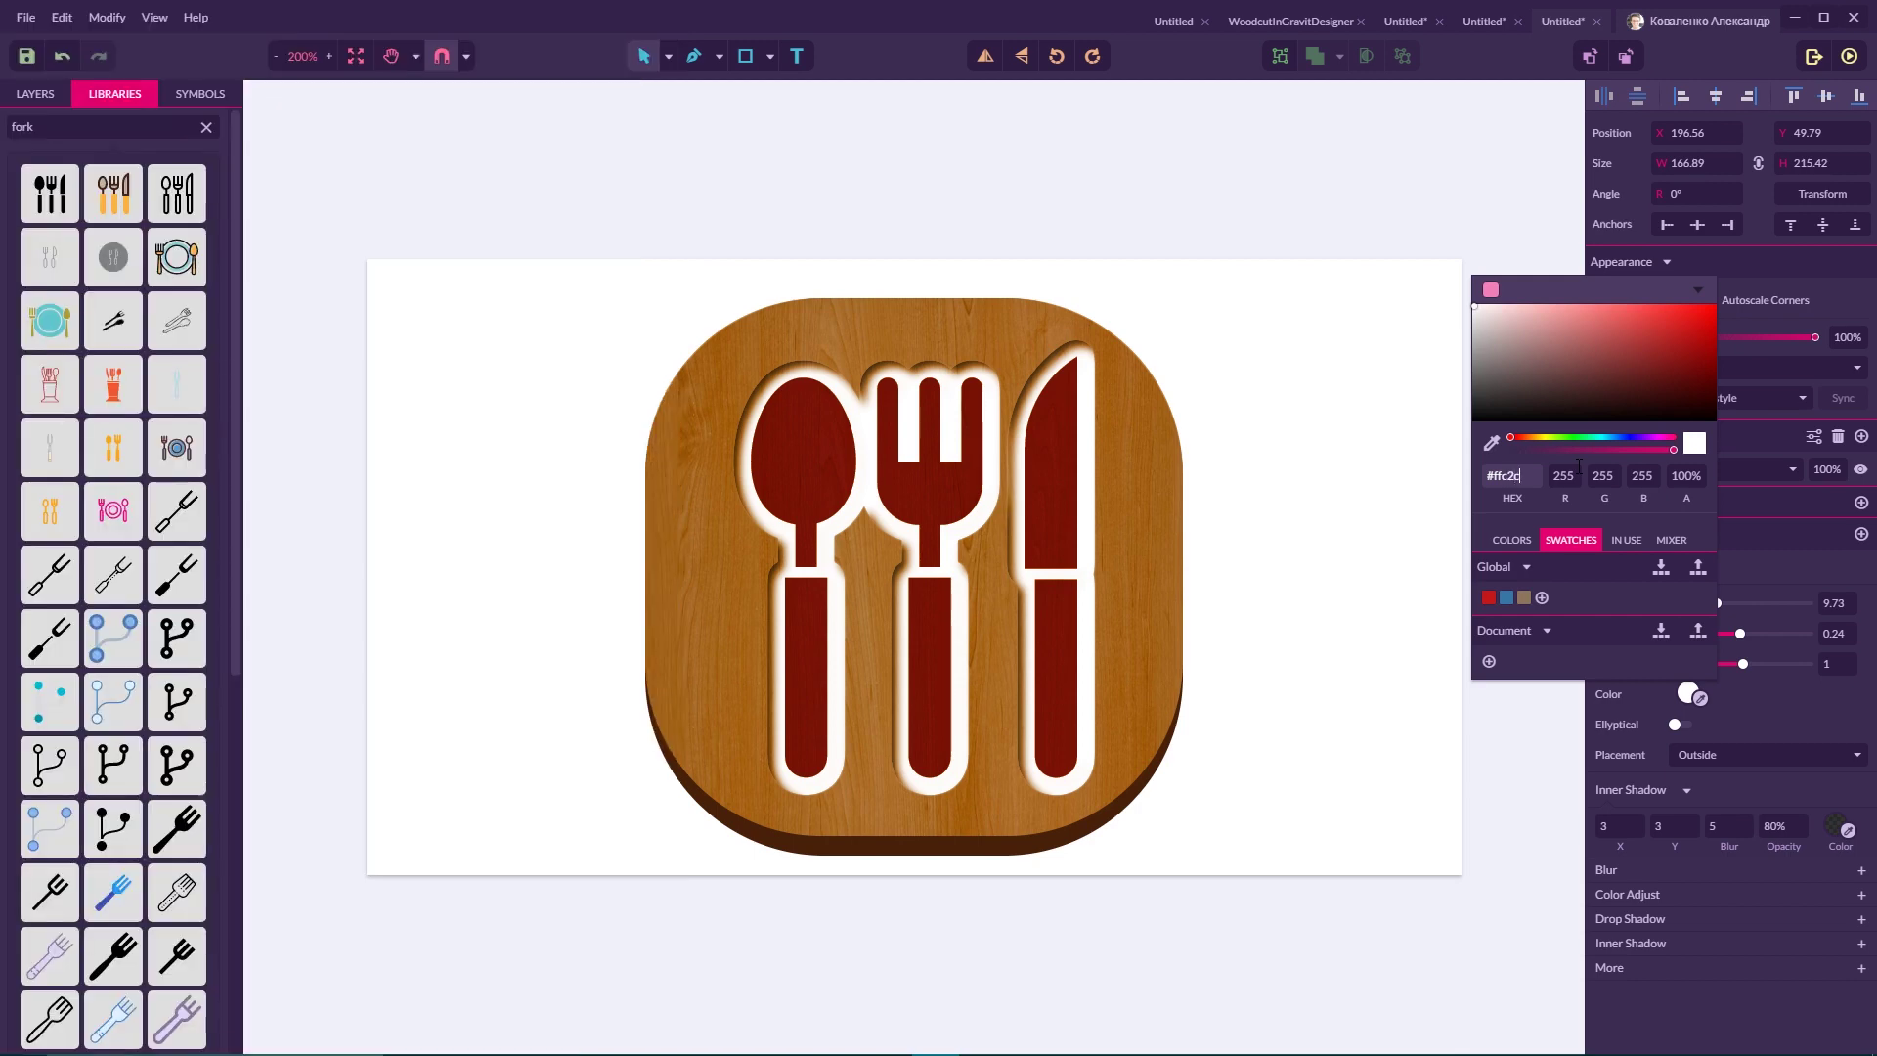
type("2")
key("Return")
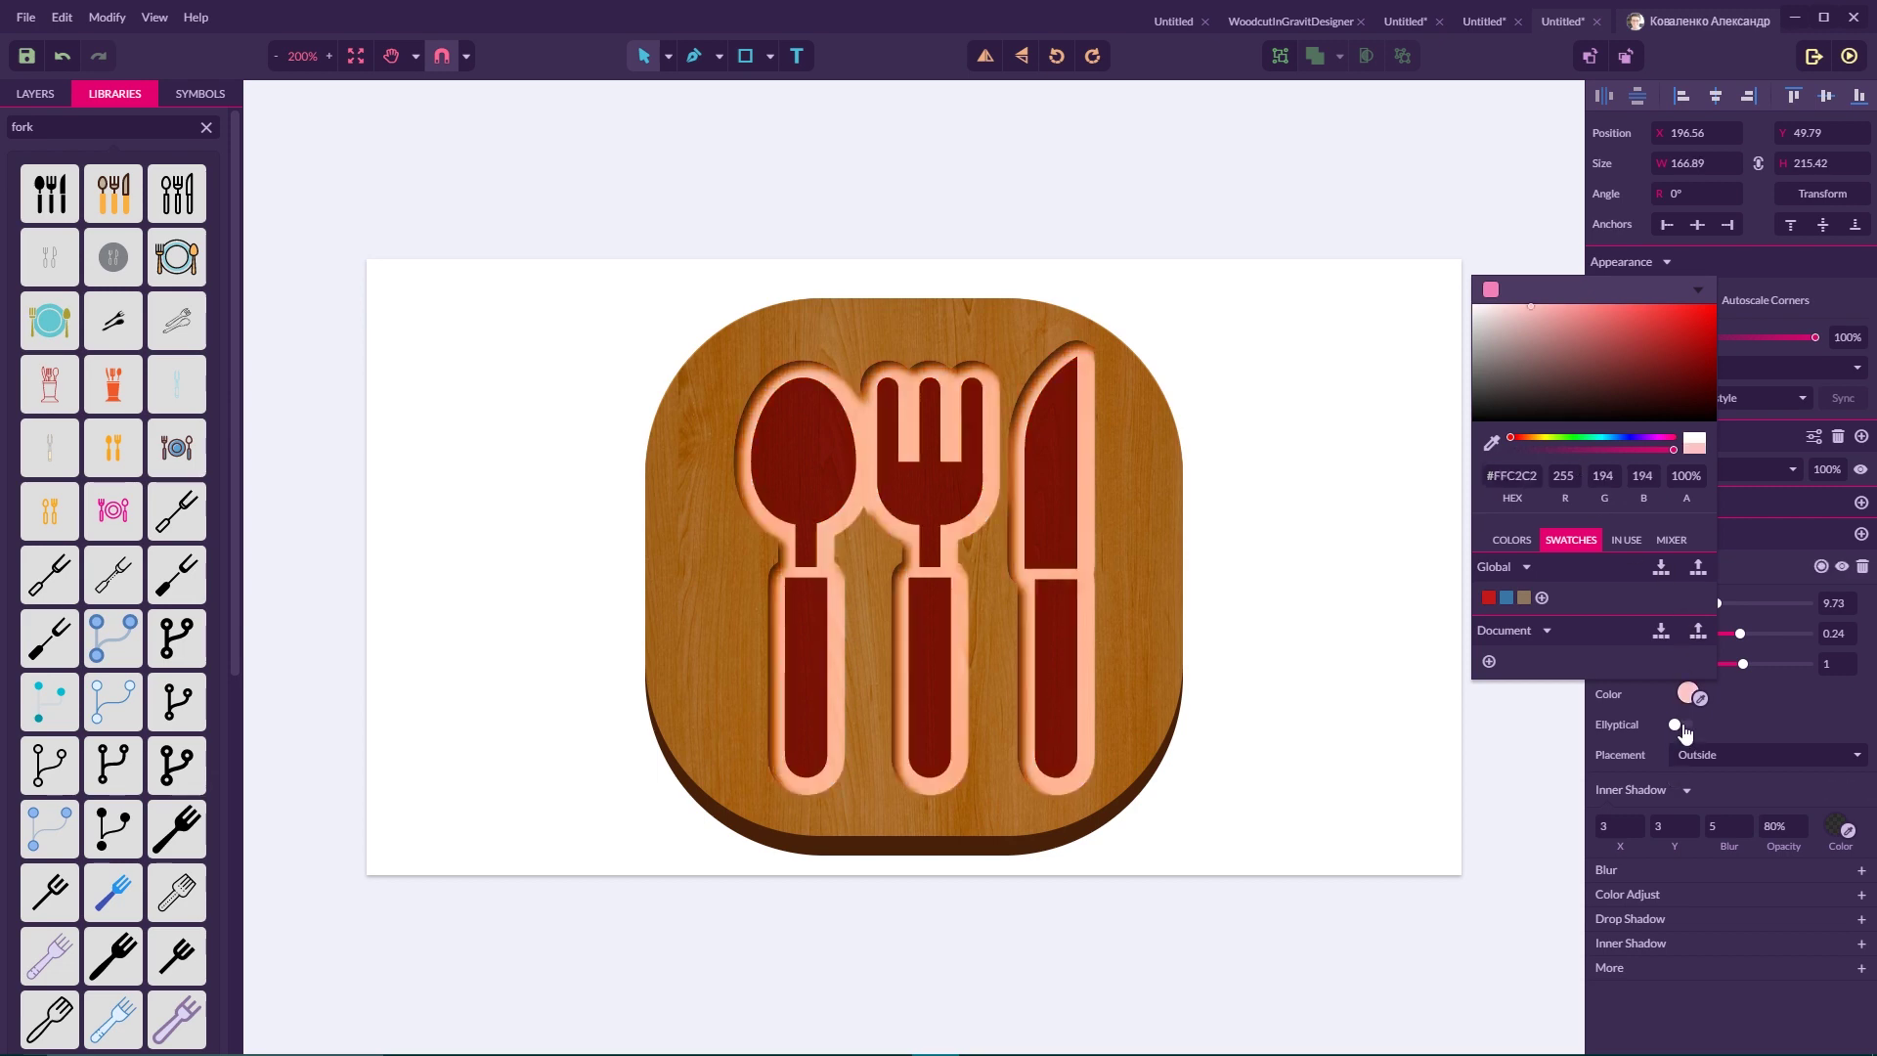
key("super+plus")
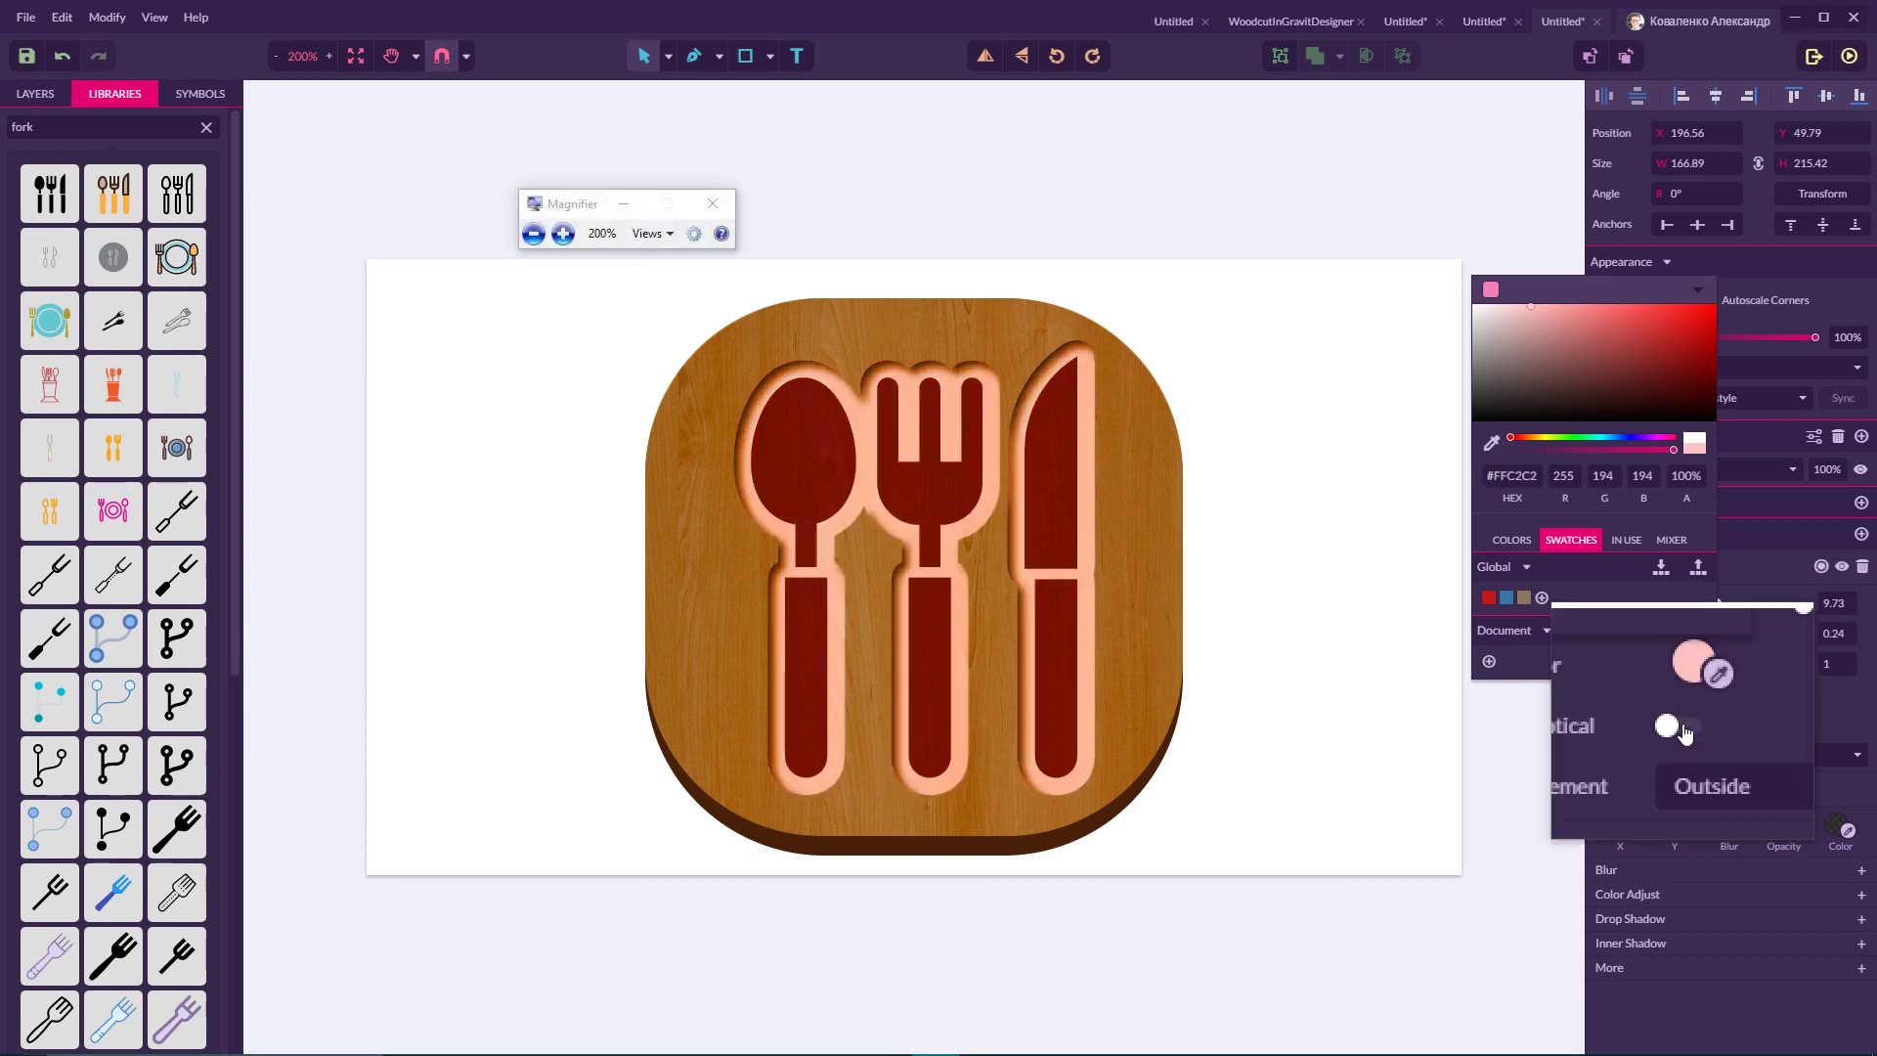
left_click(1679, 726)
key("super+Escape")
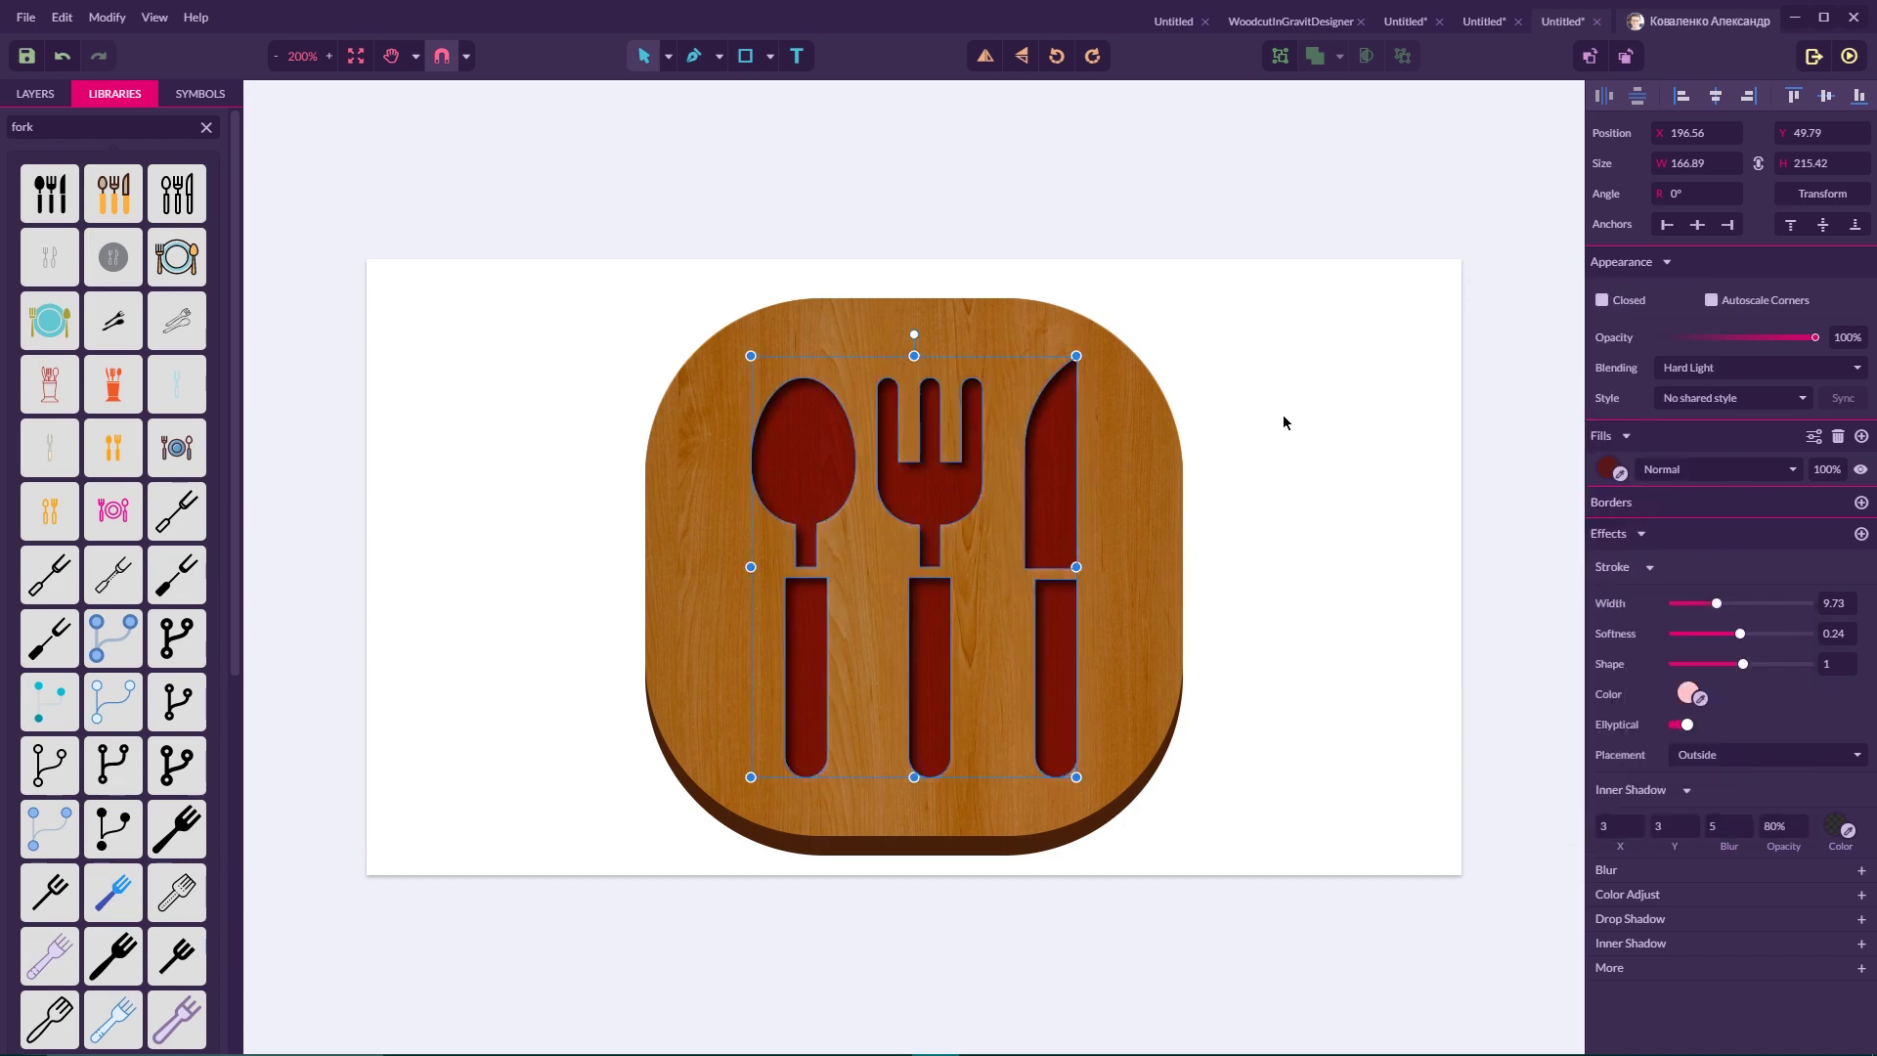
left_click(1288, 418)
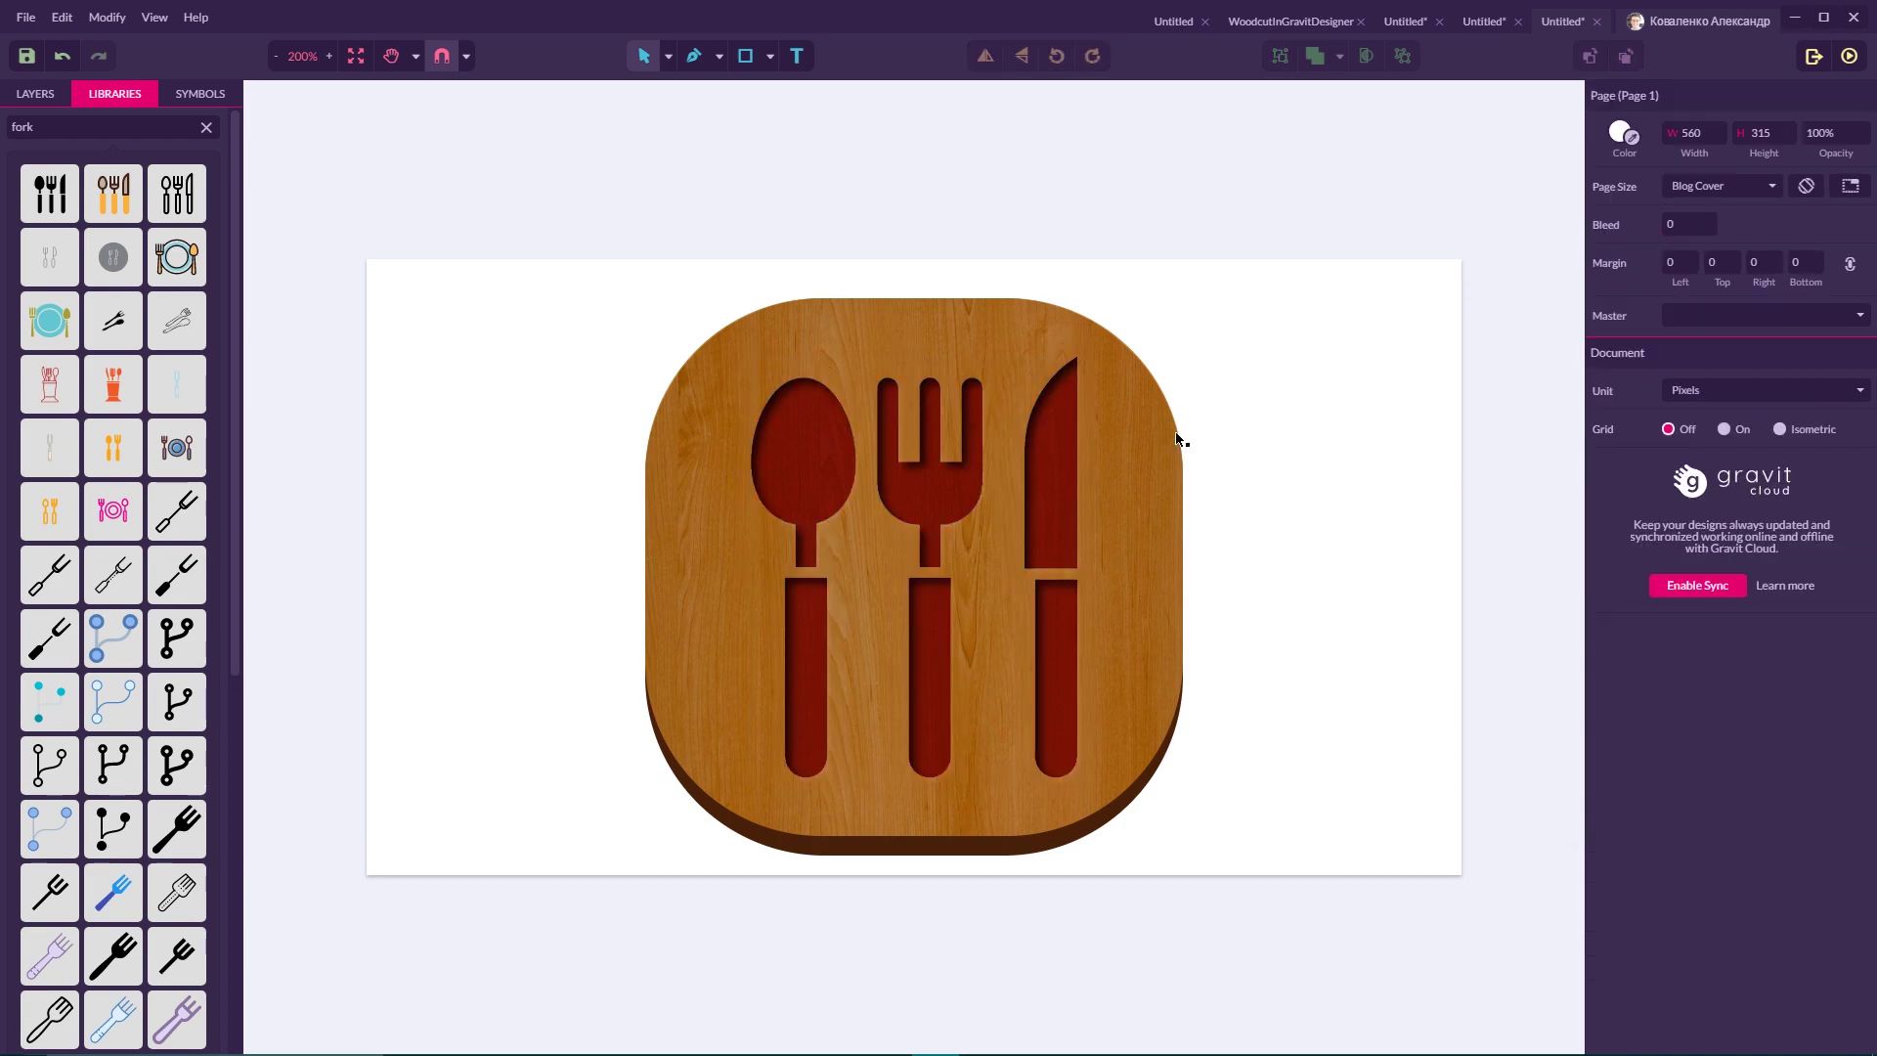
Add an Artistic Vignette effect to the wooden board, size 0.2, amount 0.45.
left_click(1118, 444)
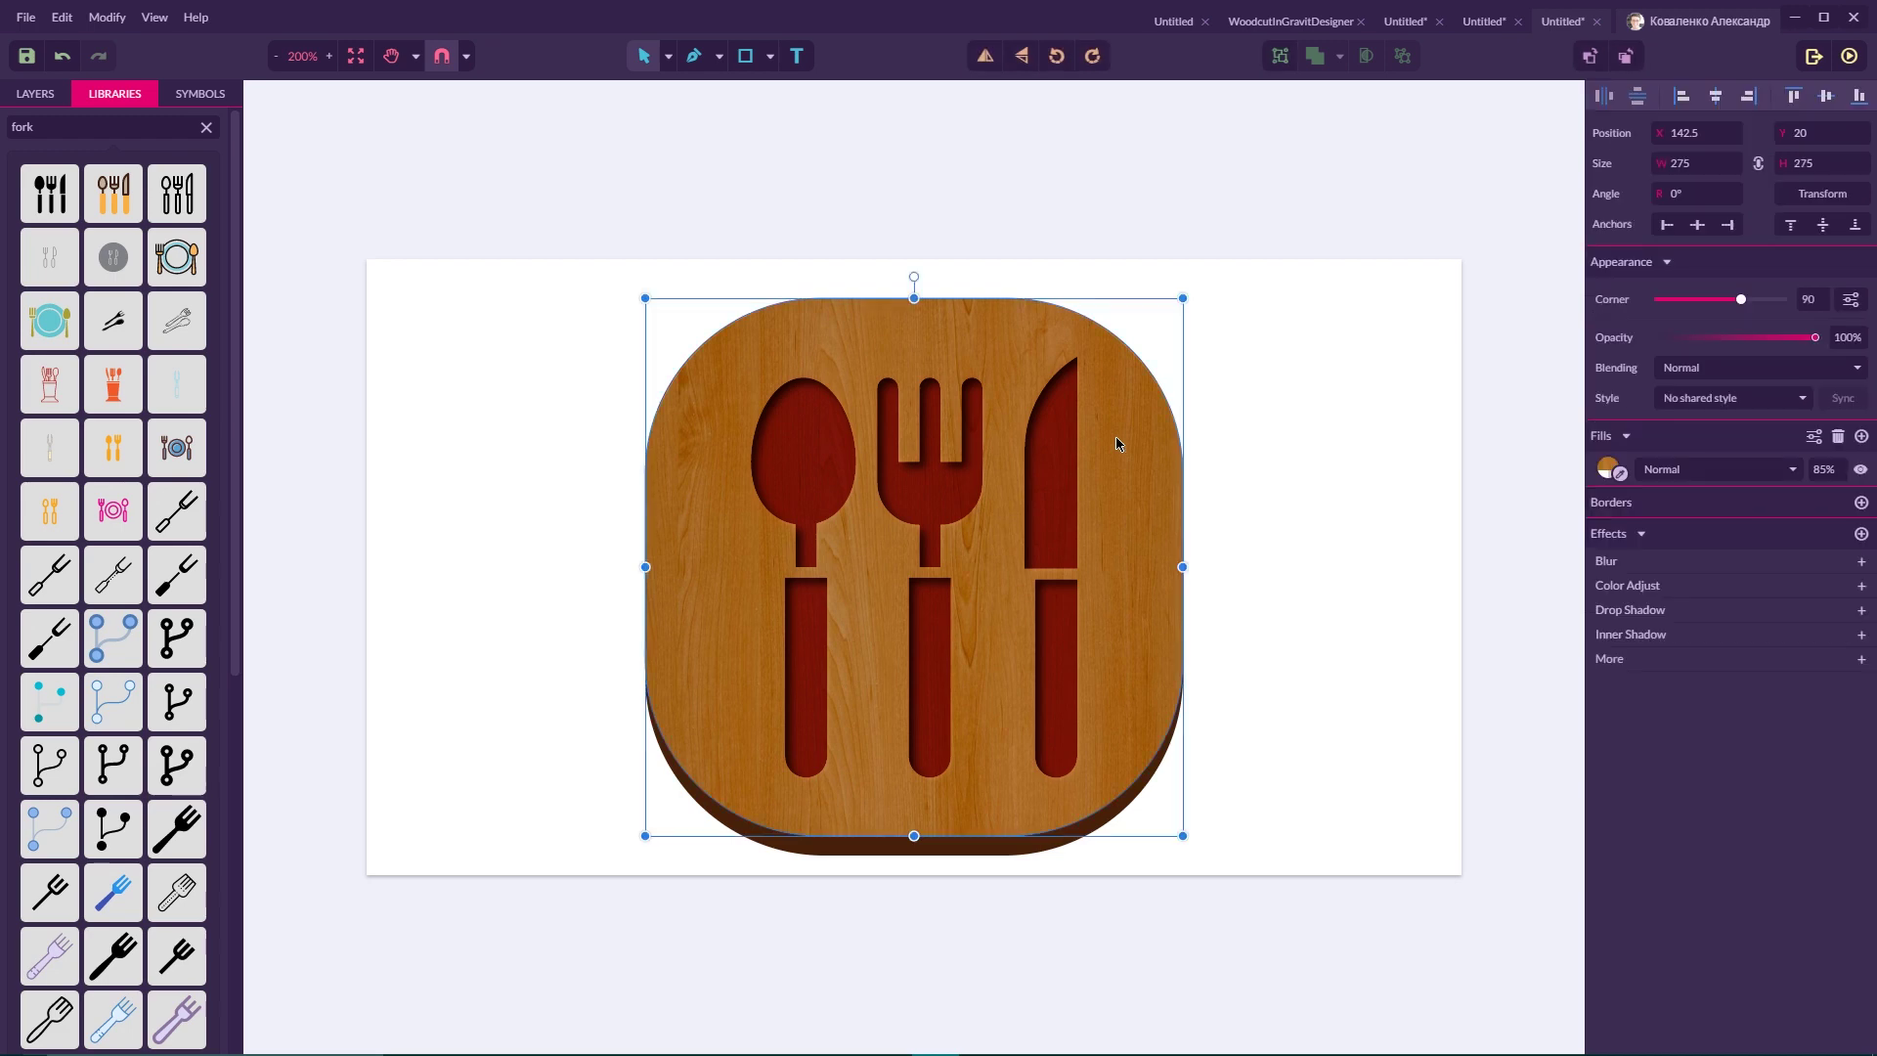
left_click(31, 94)
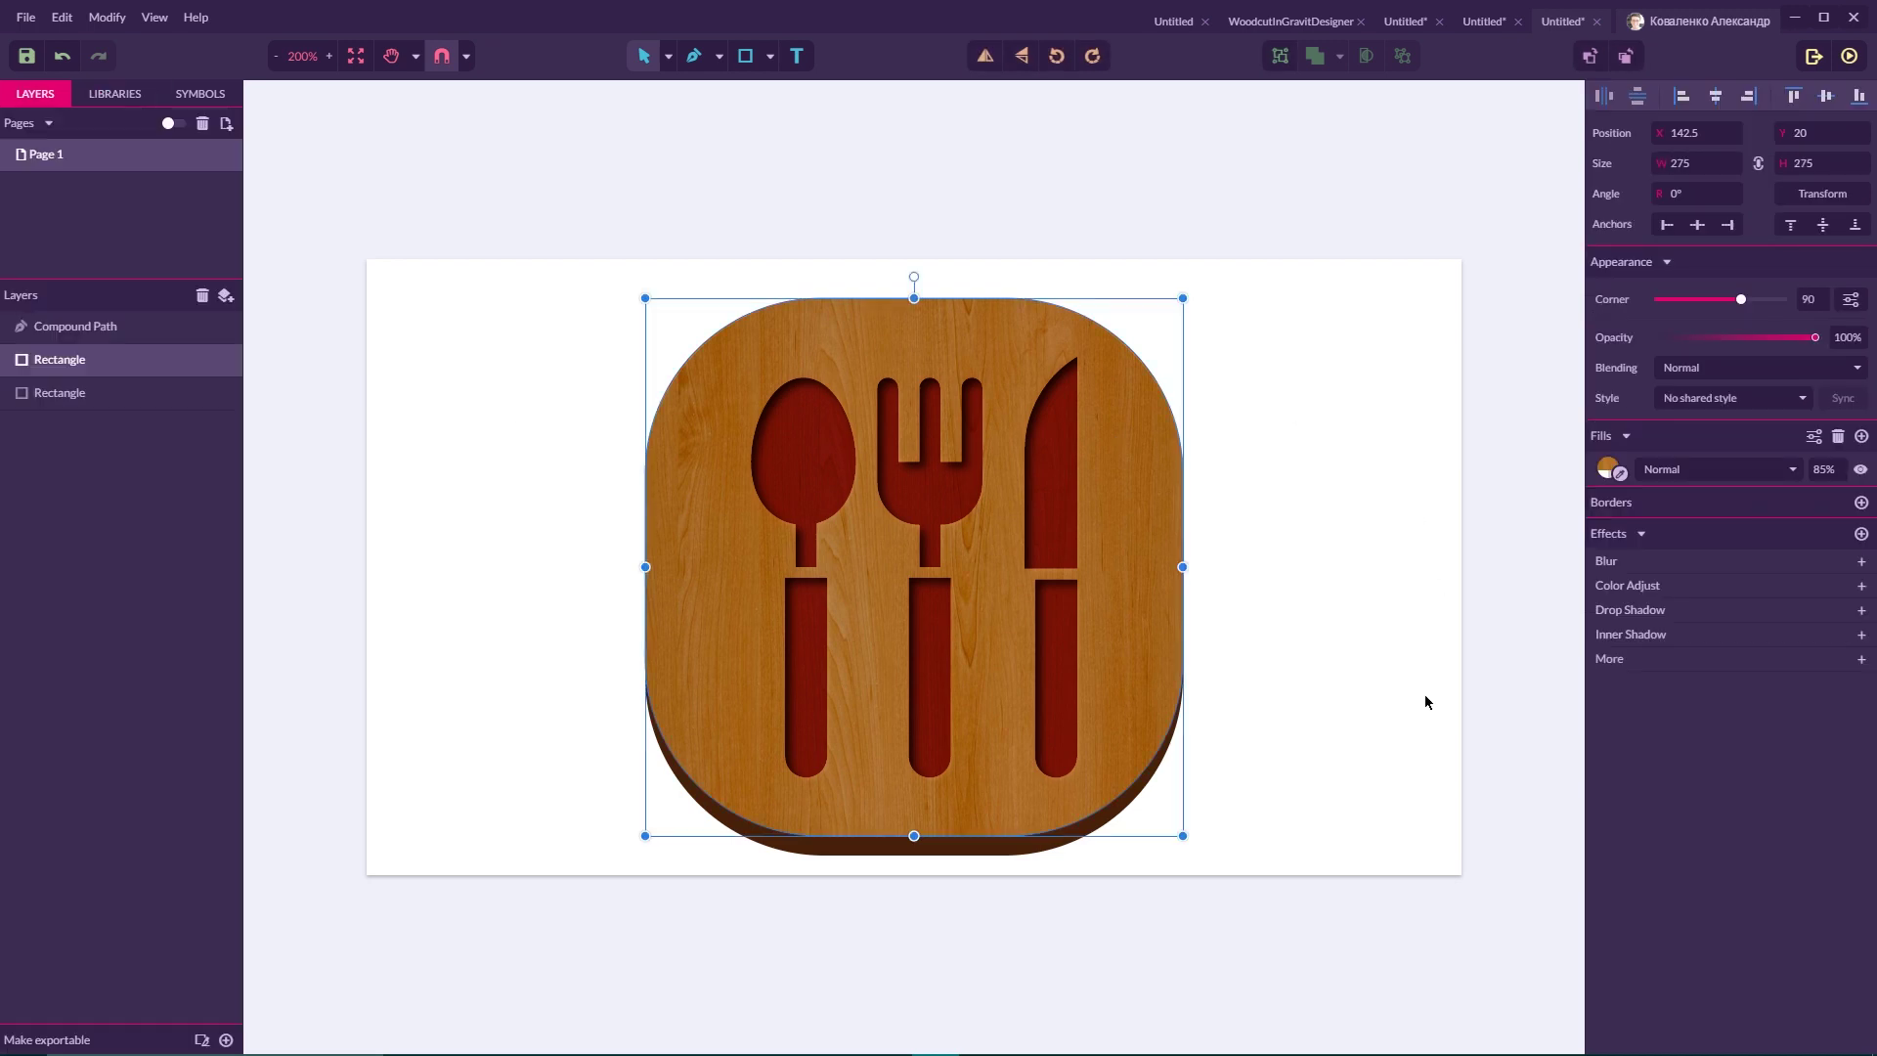
left_click(1617, 657)
left_click(1628, 696)
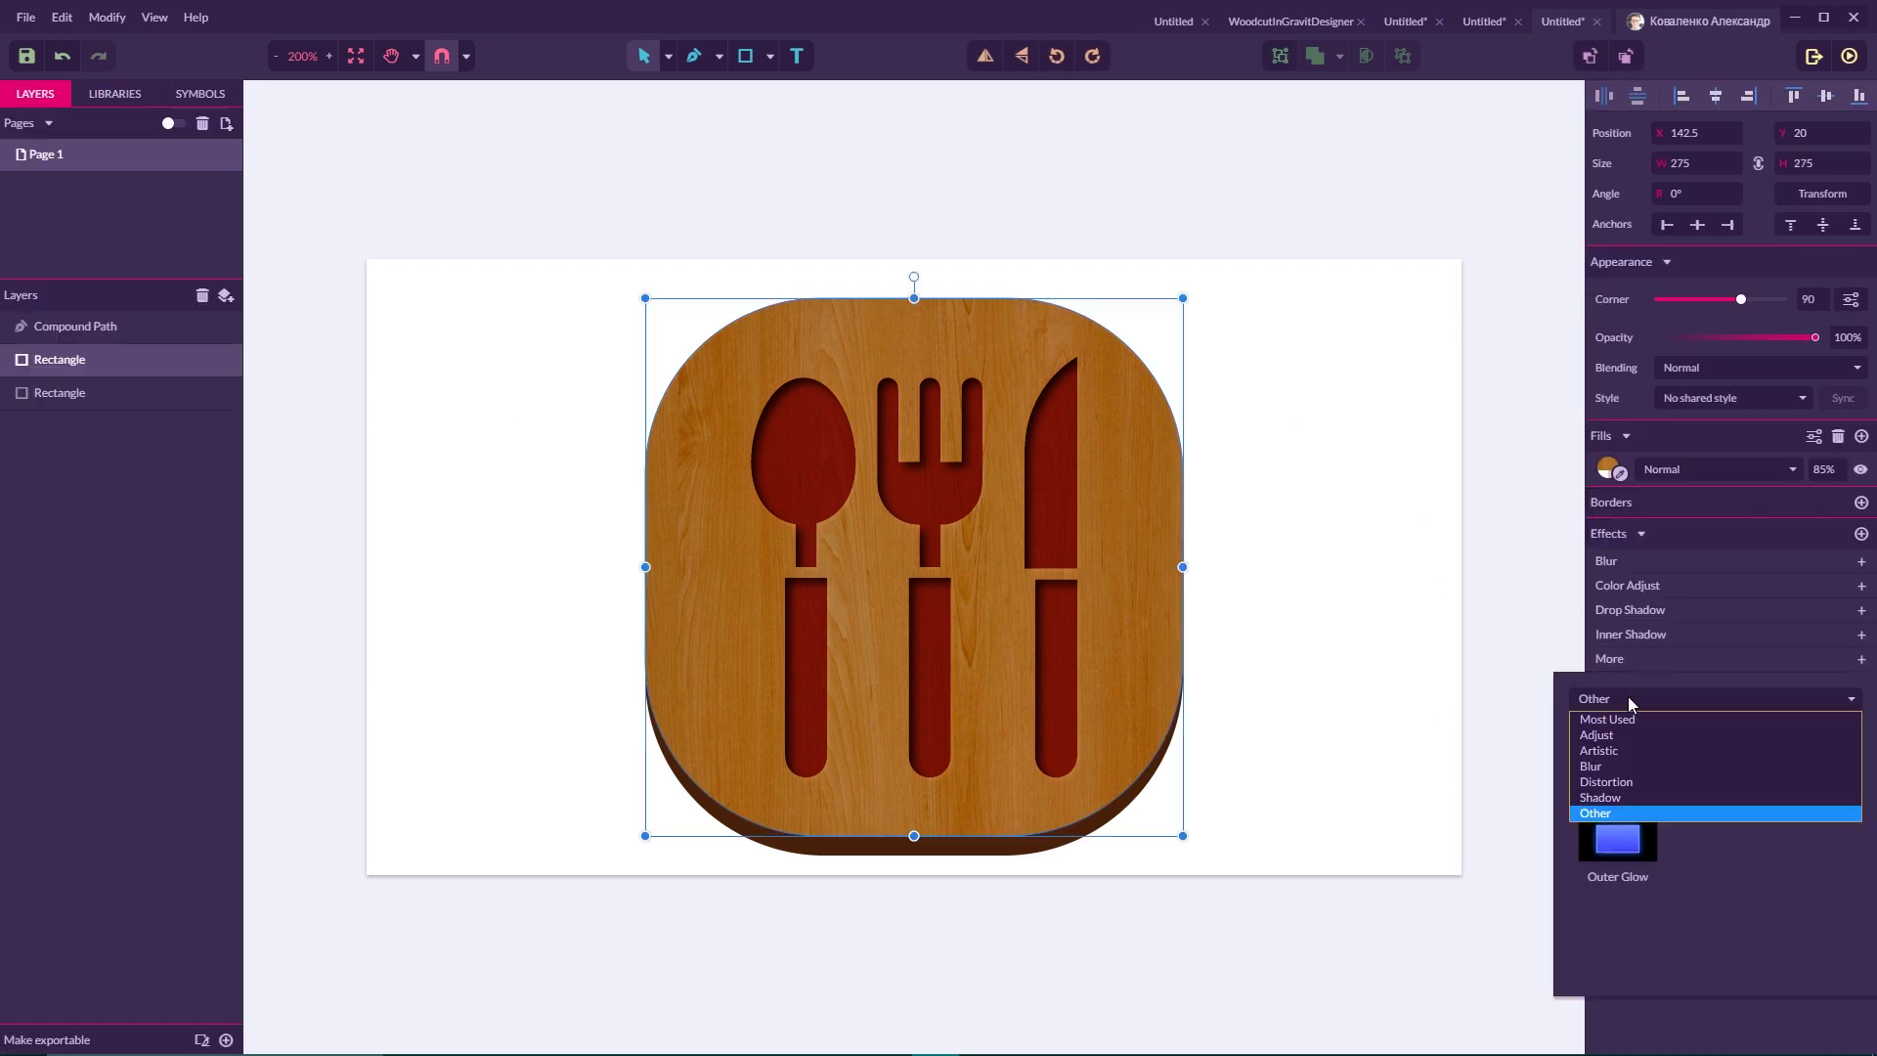
left_click(1623, 735)
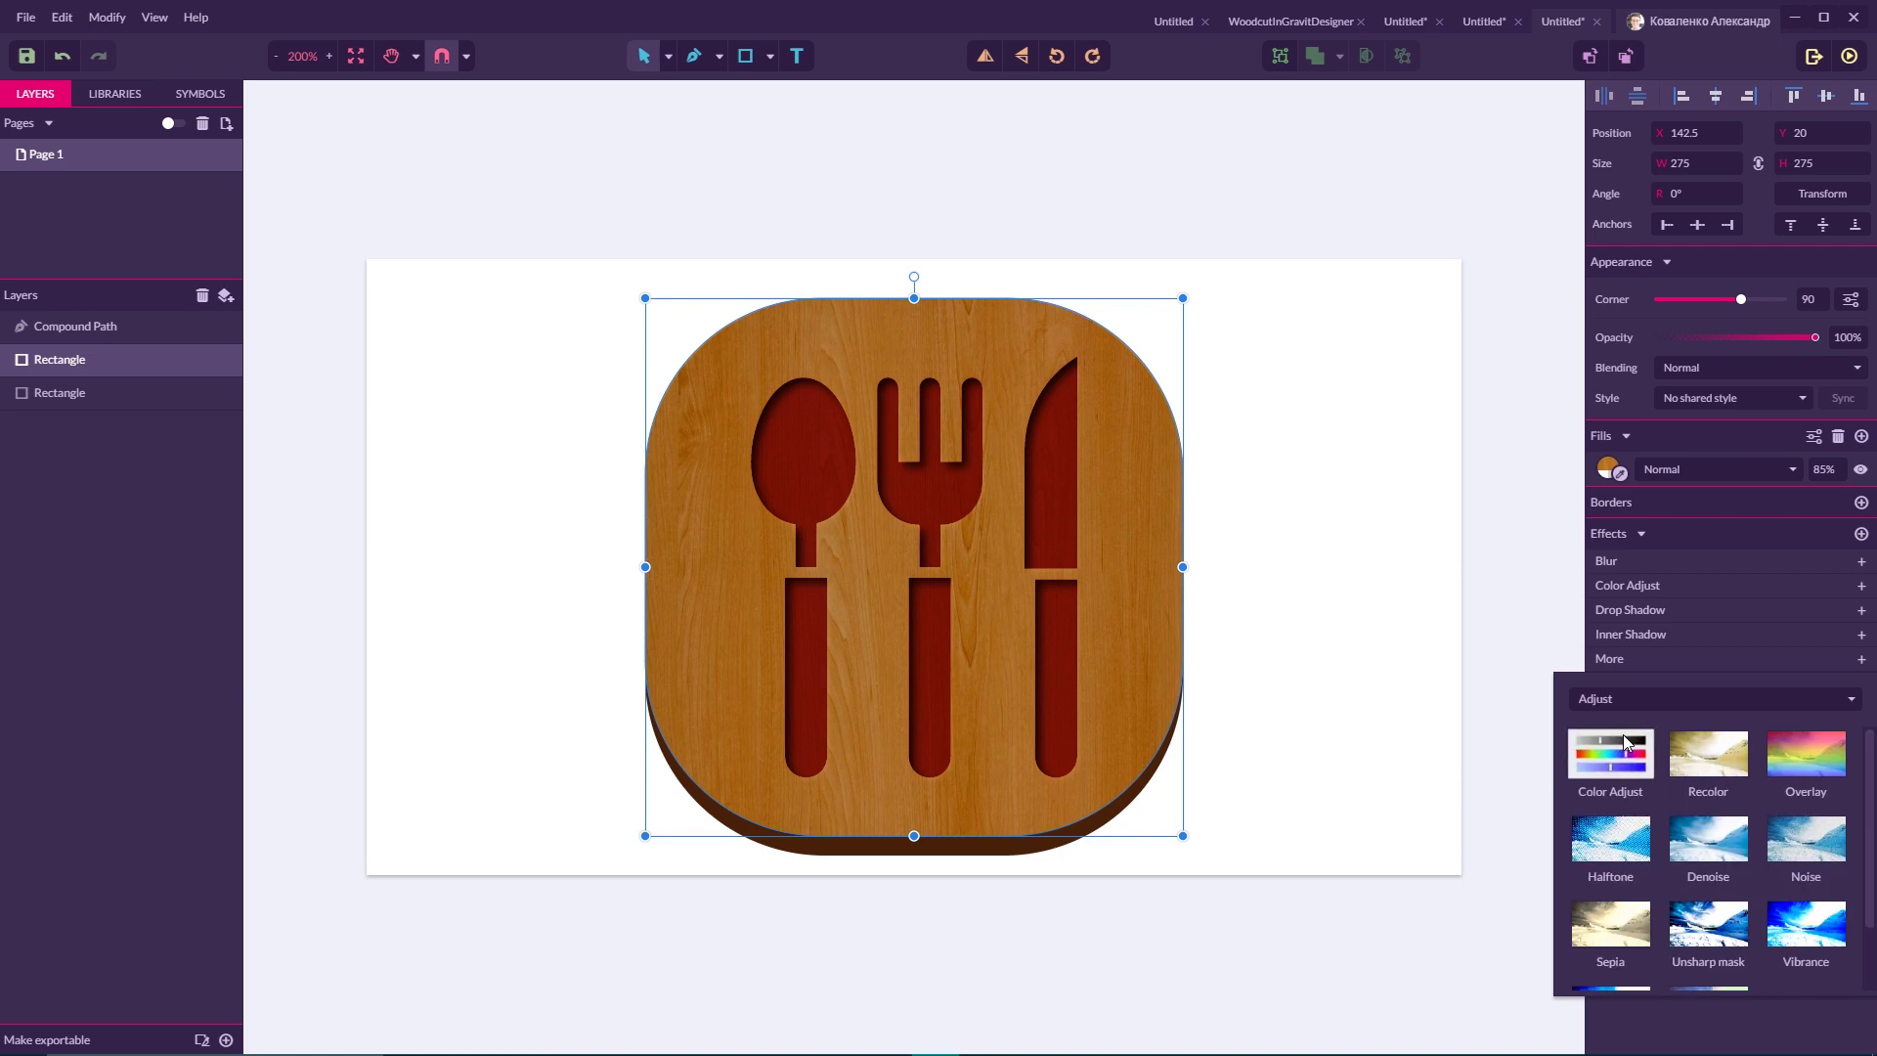
left_click(1621, 698)
left_click(1620, 751)
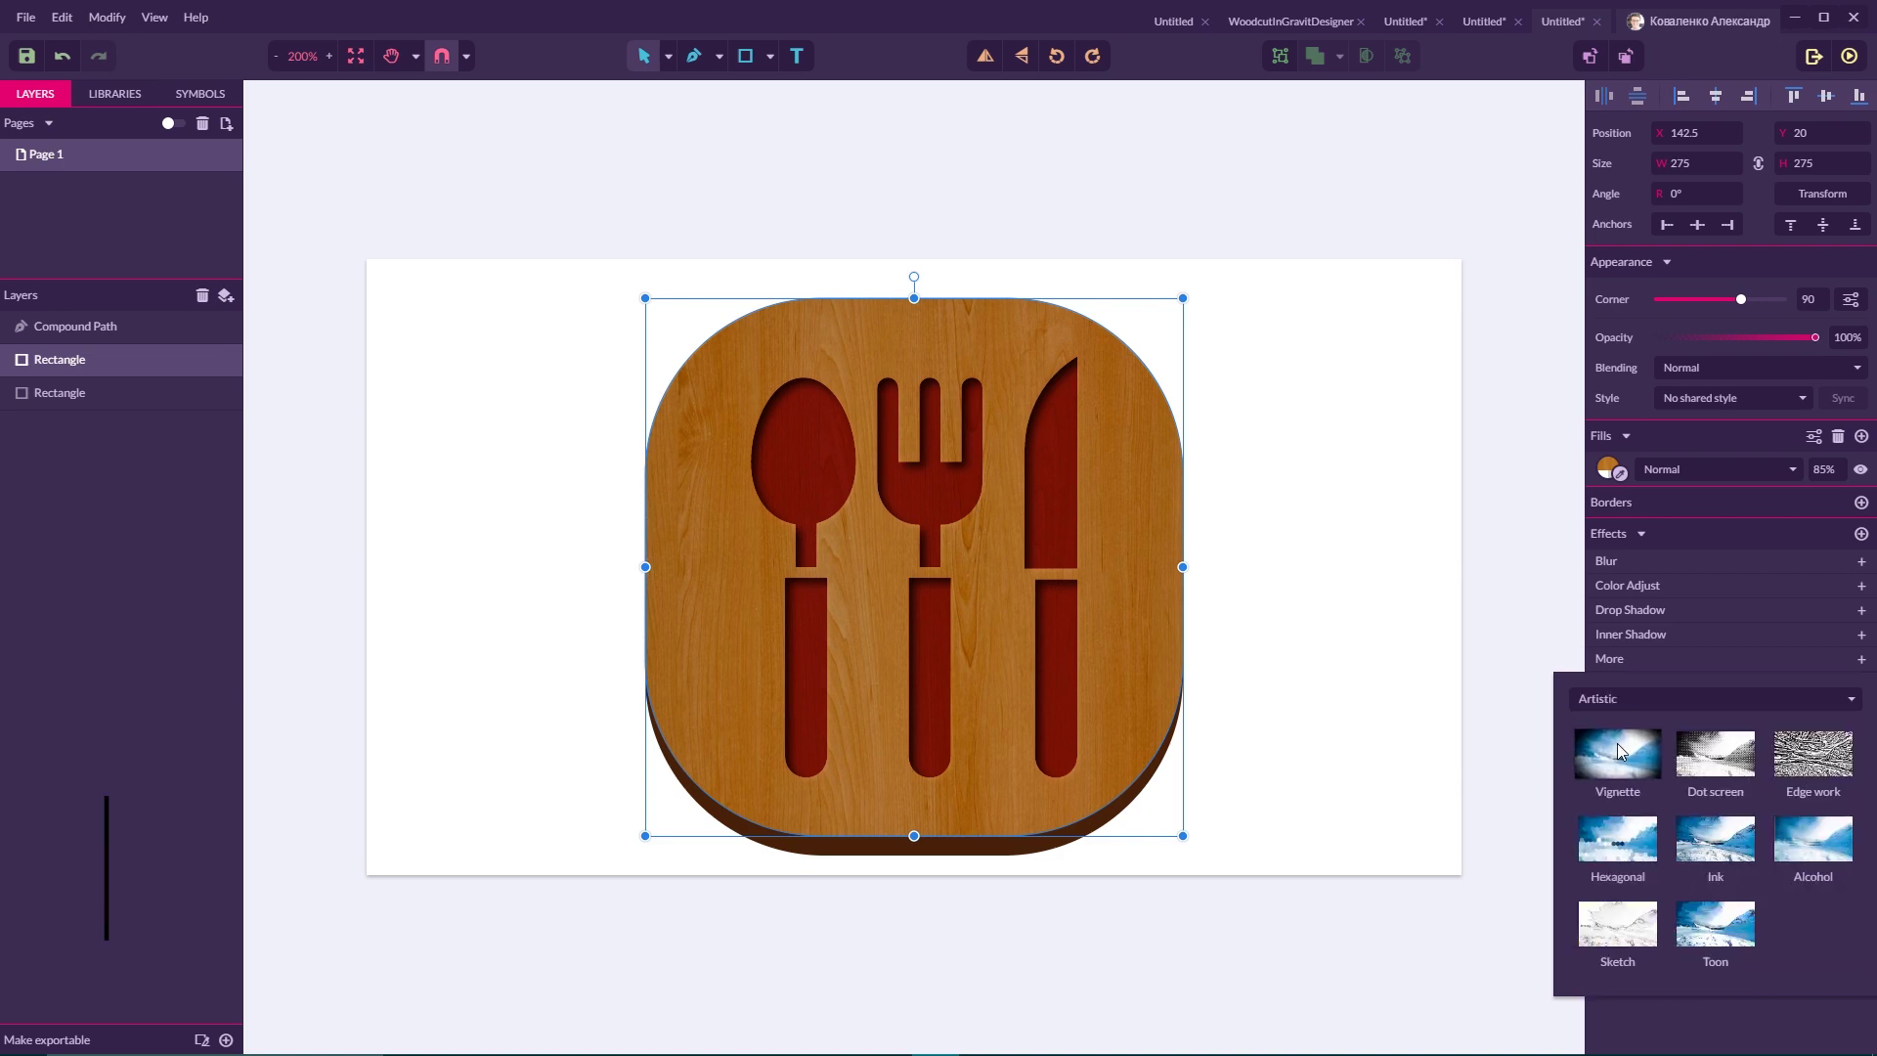
left_click(1598, 735)
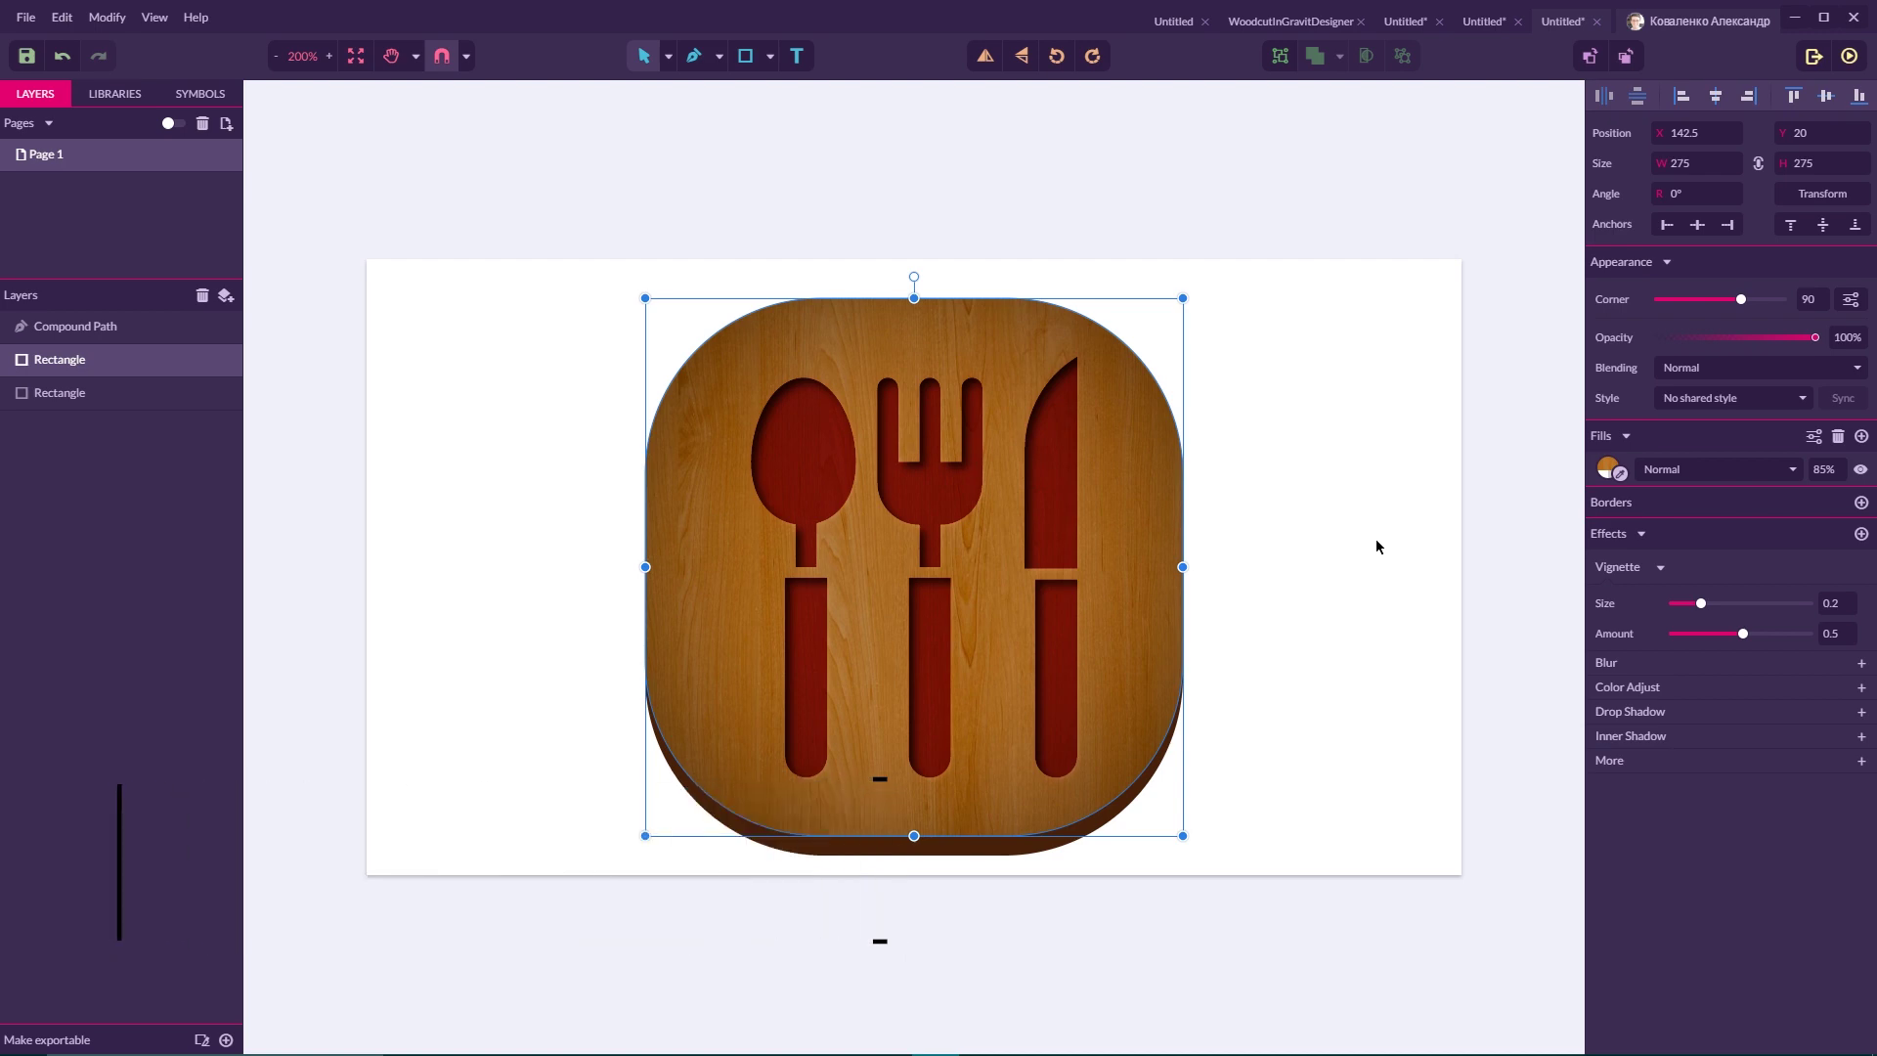
left_click(1839, 632)
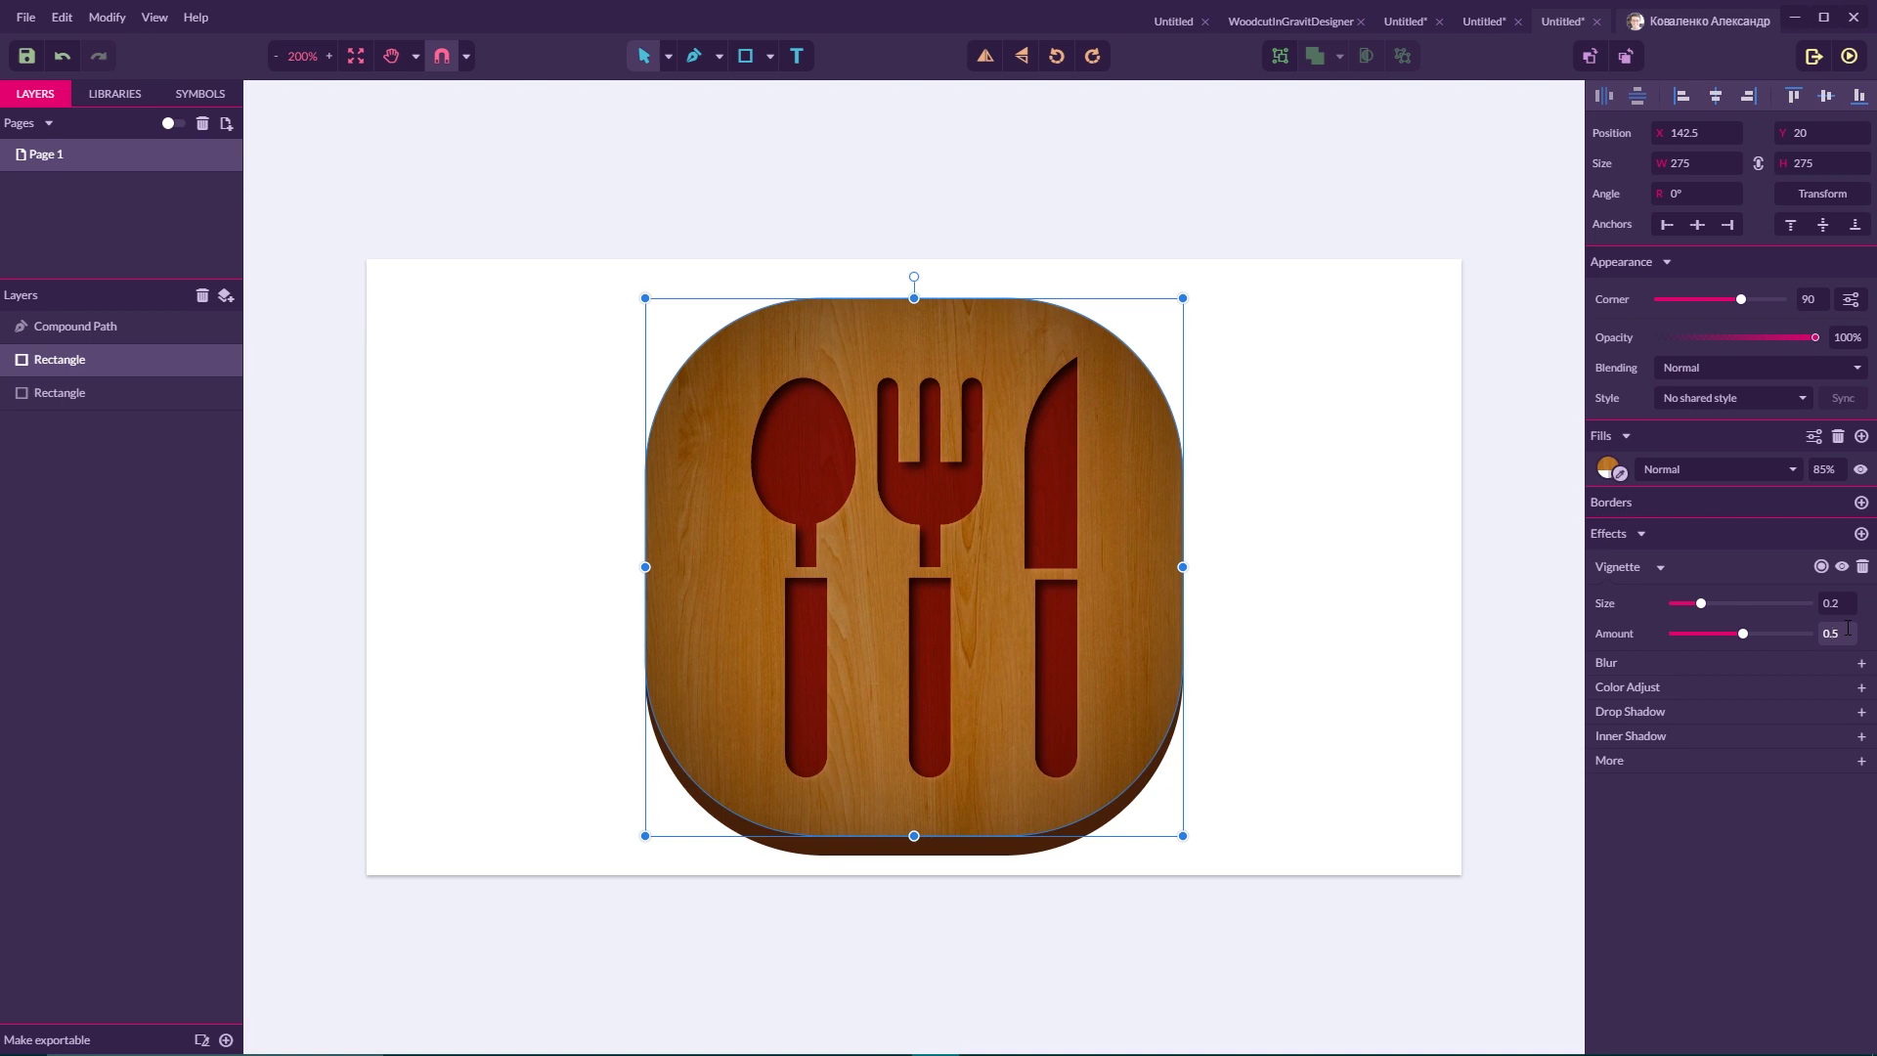
key("Down")
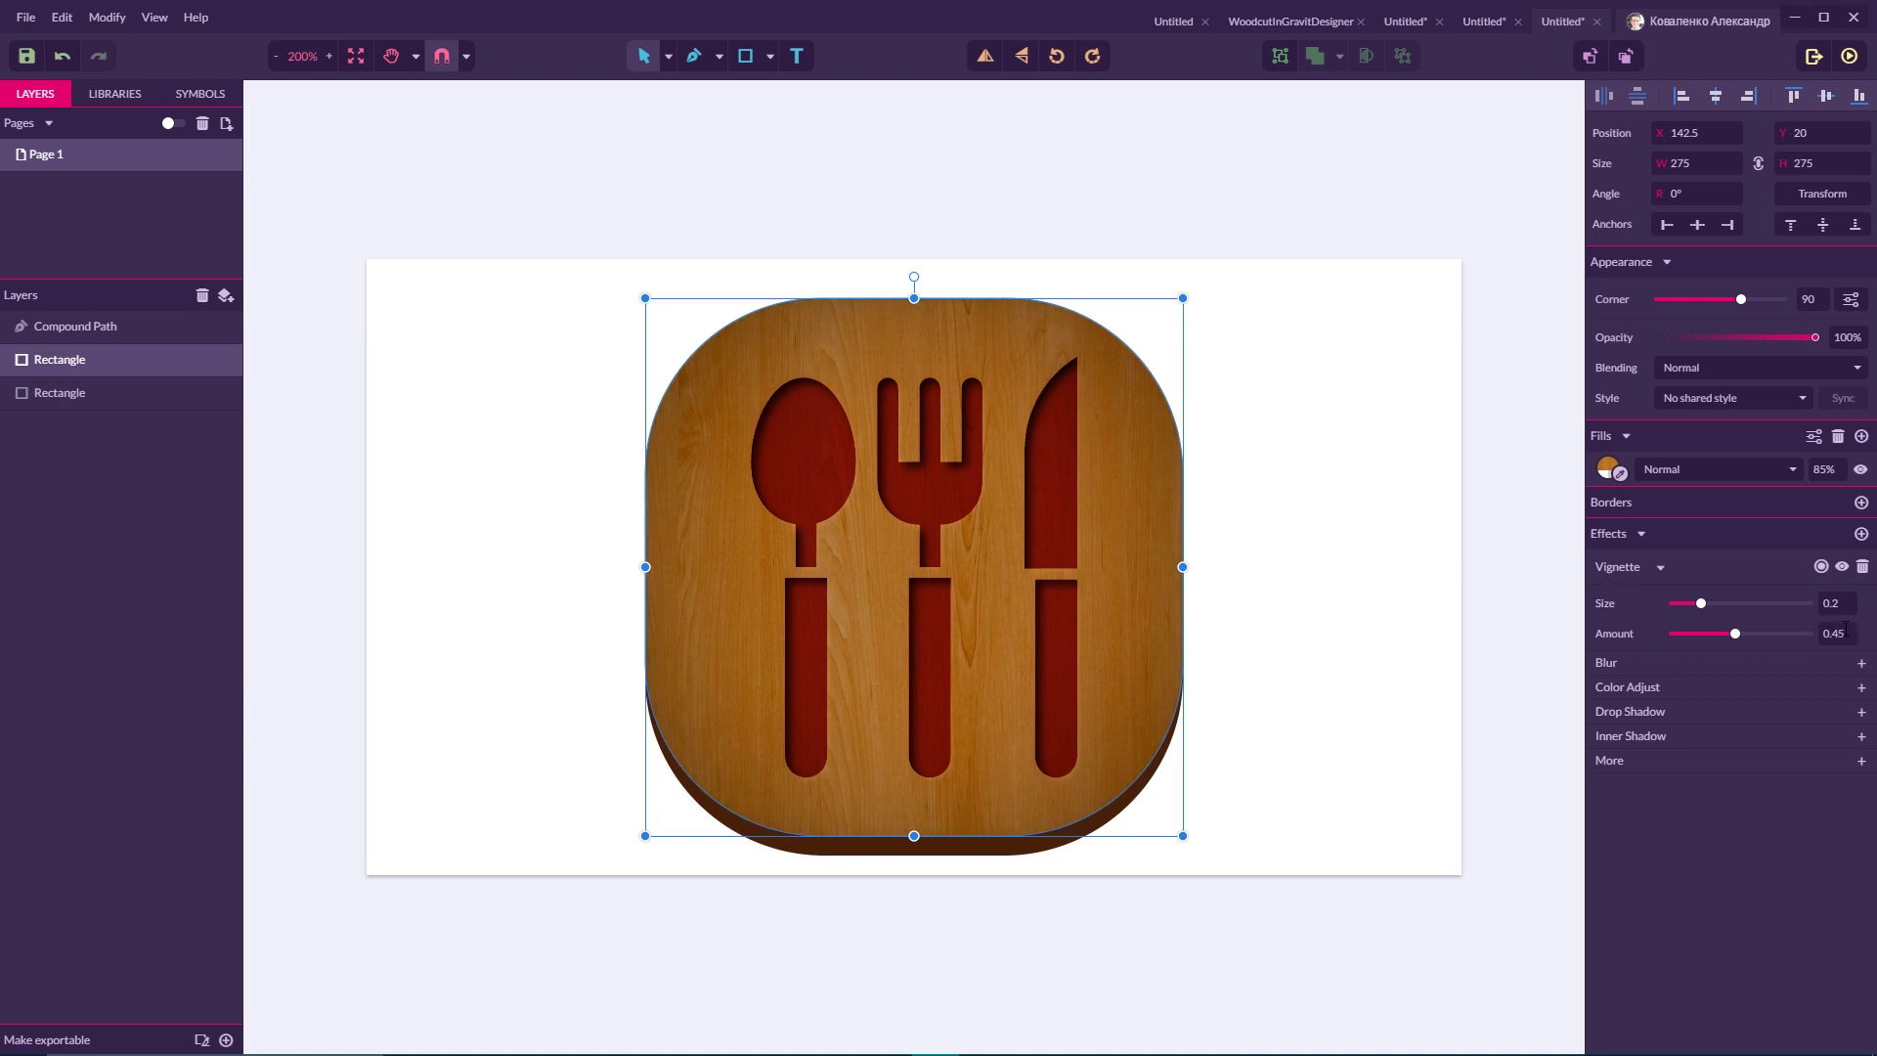
left_click(1634, 761)
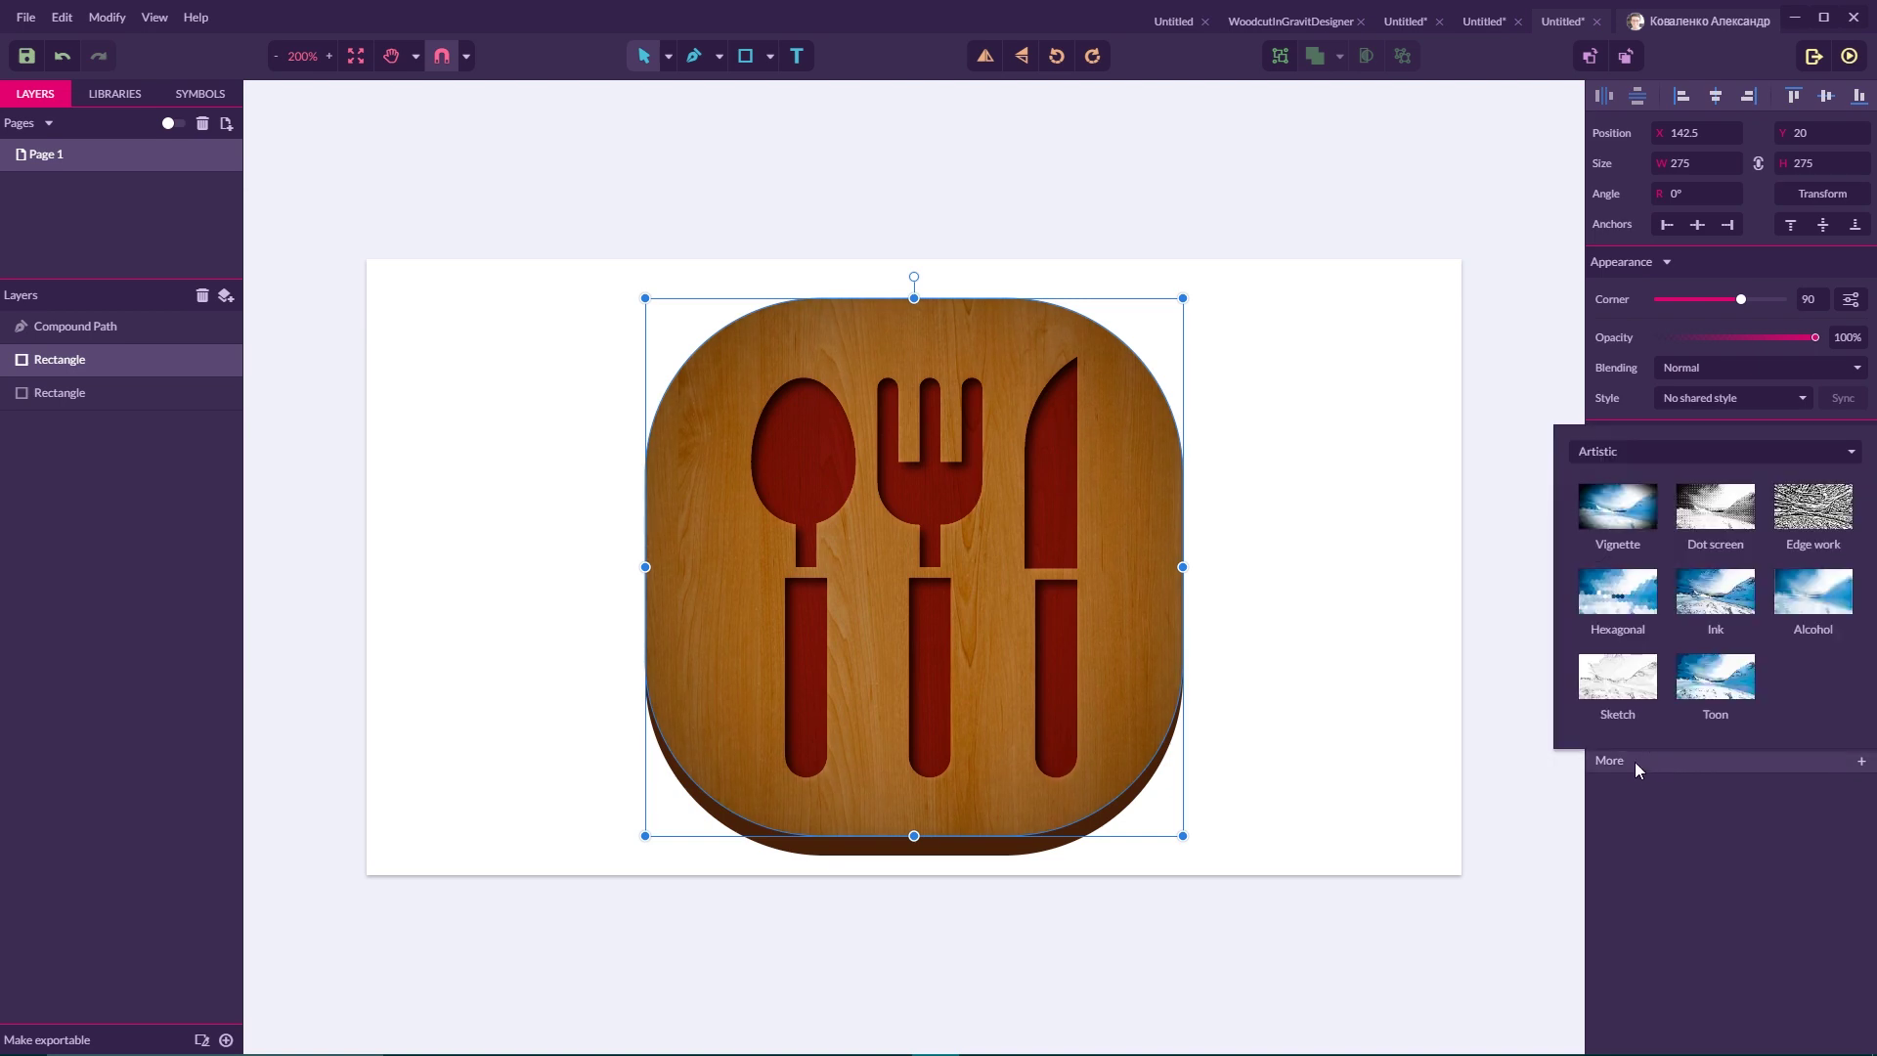
Add a Color Adjust effect to the board with brightness -10% and contrast 19%.
left_click(1619, 451)
left_click(1619, 488)
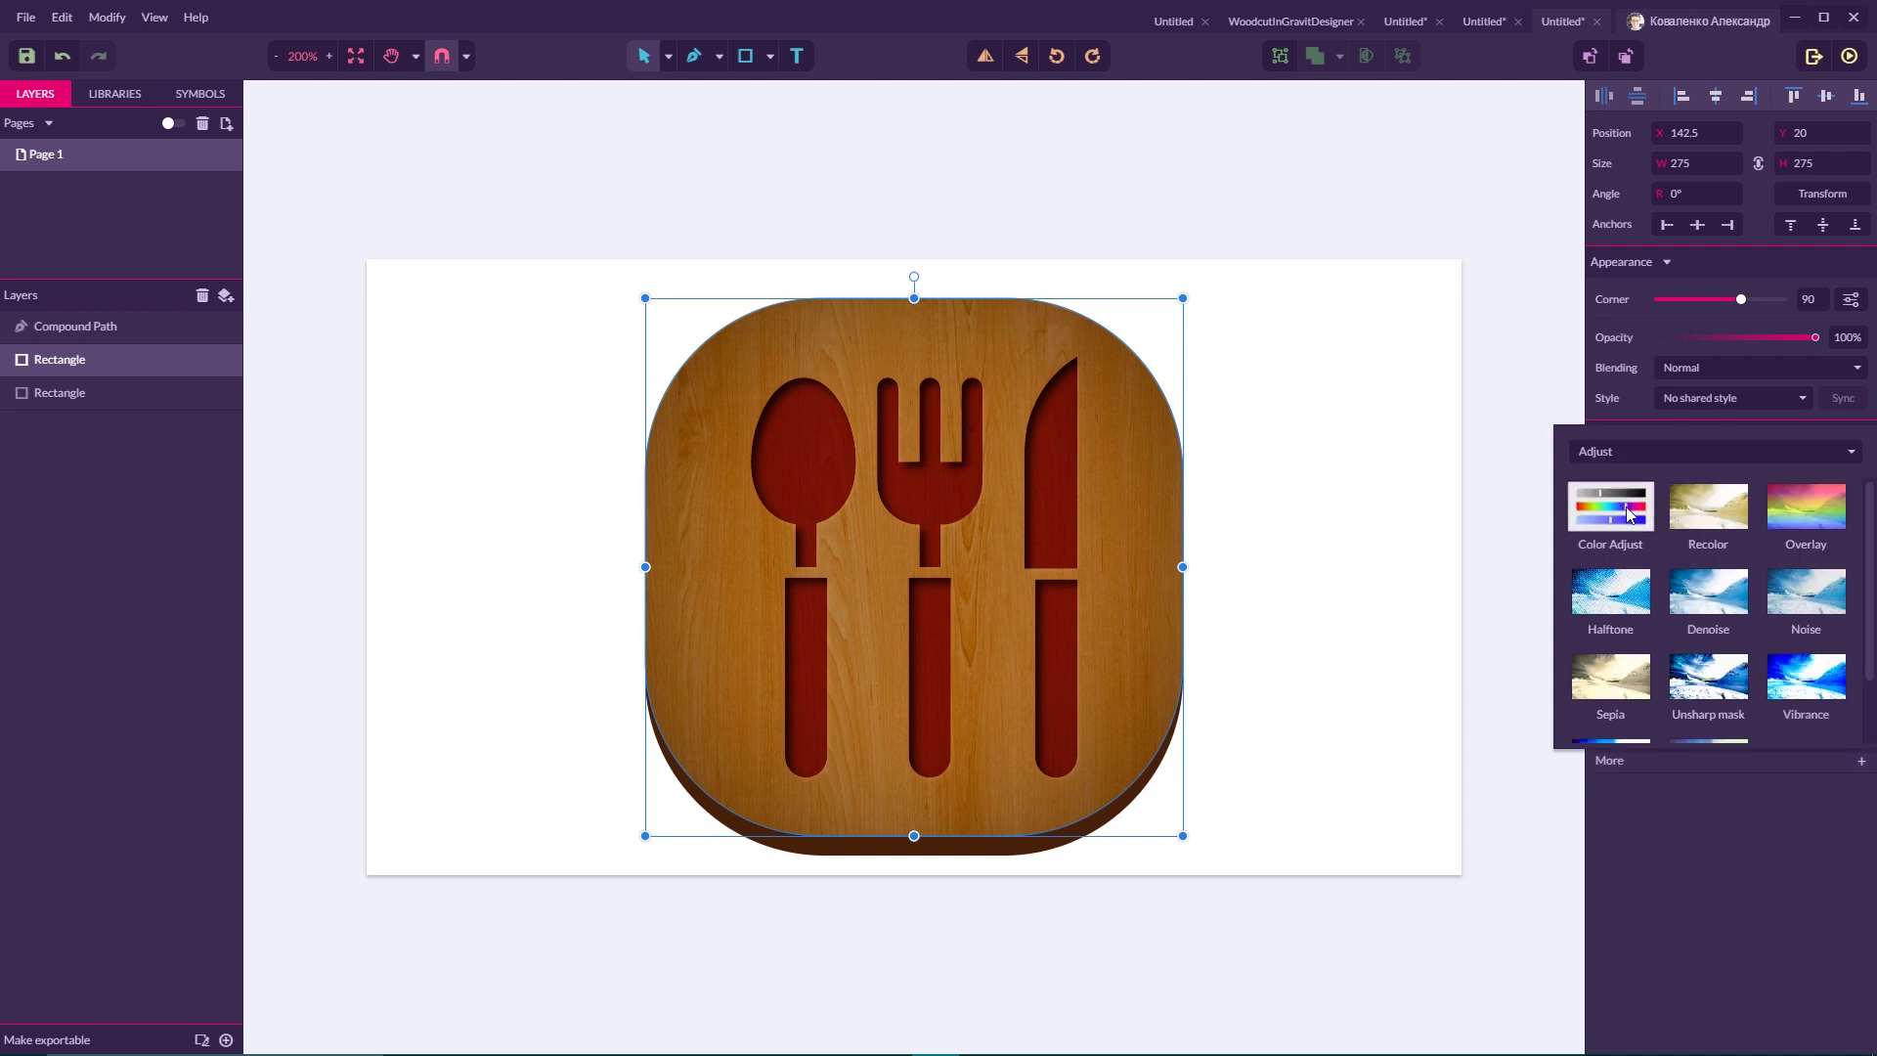
left_click(1627, 506)
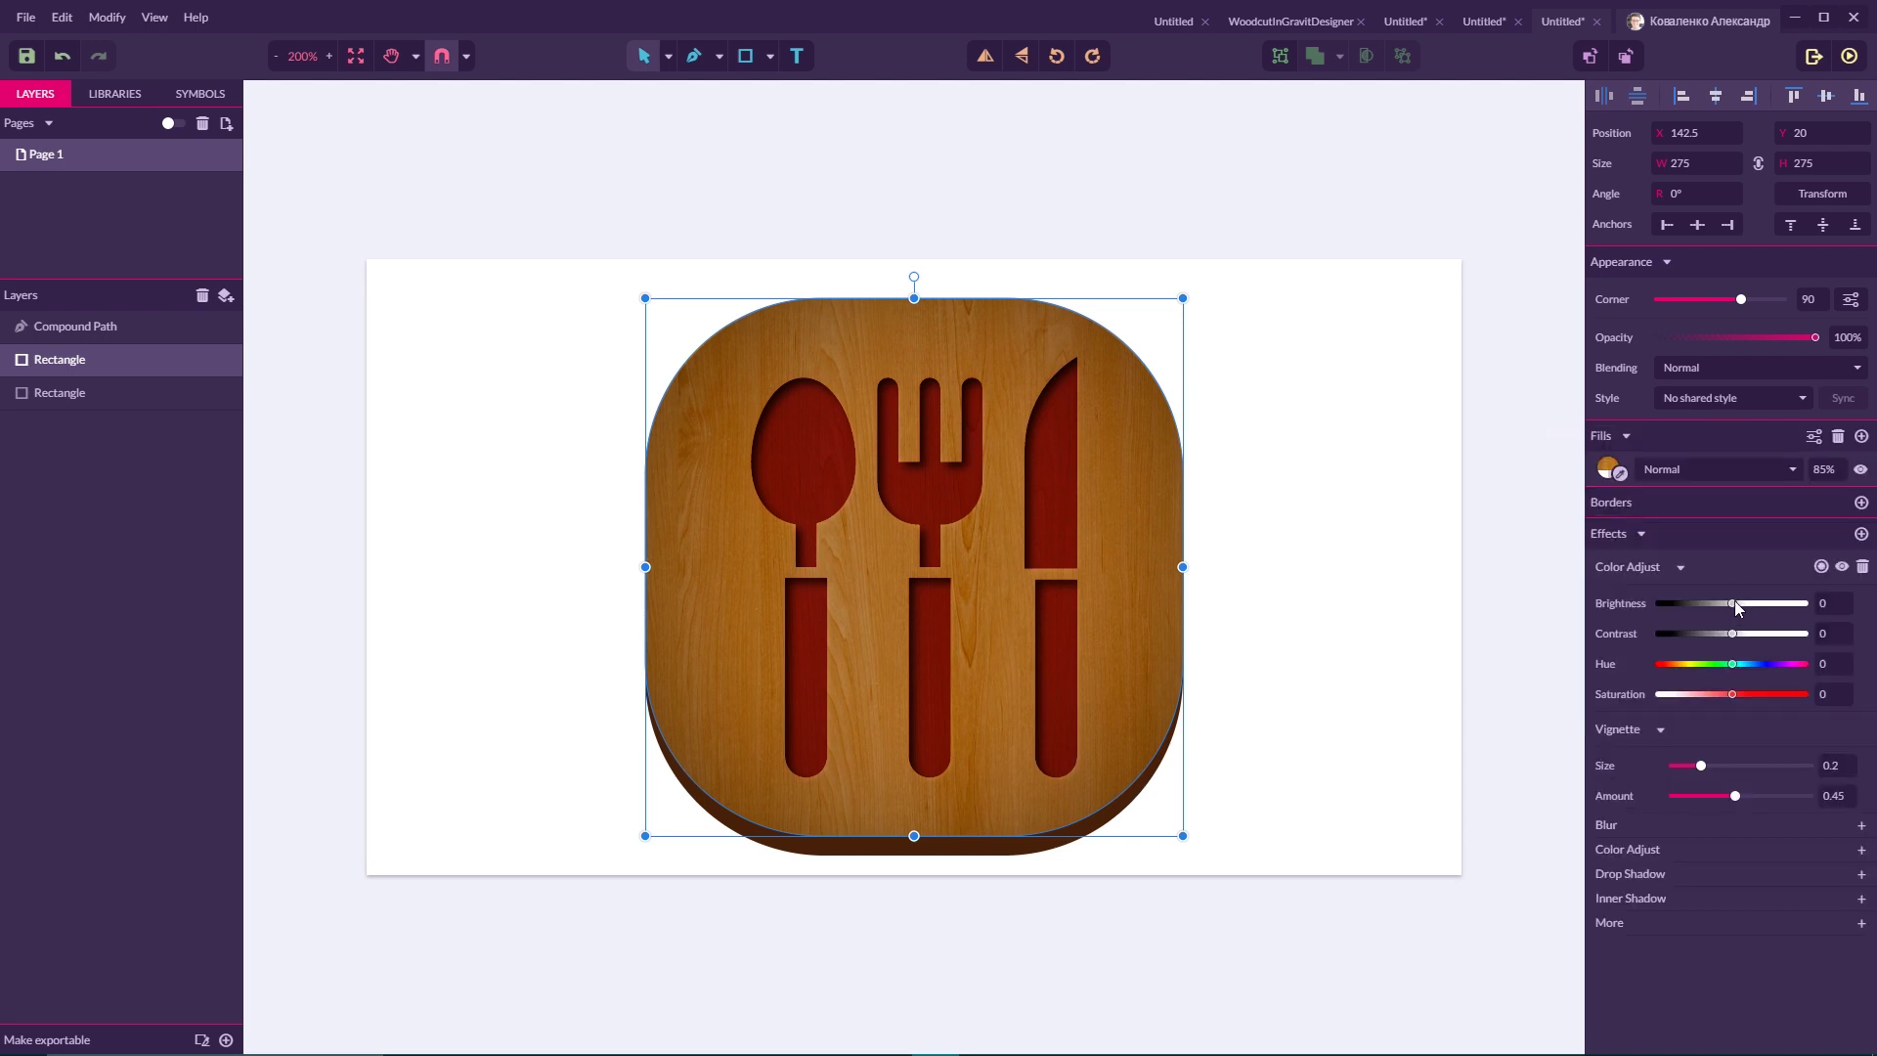
left_click(1830, 599)
key("BackSpace")
key("Return")
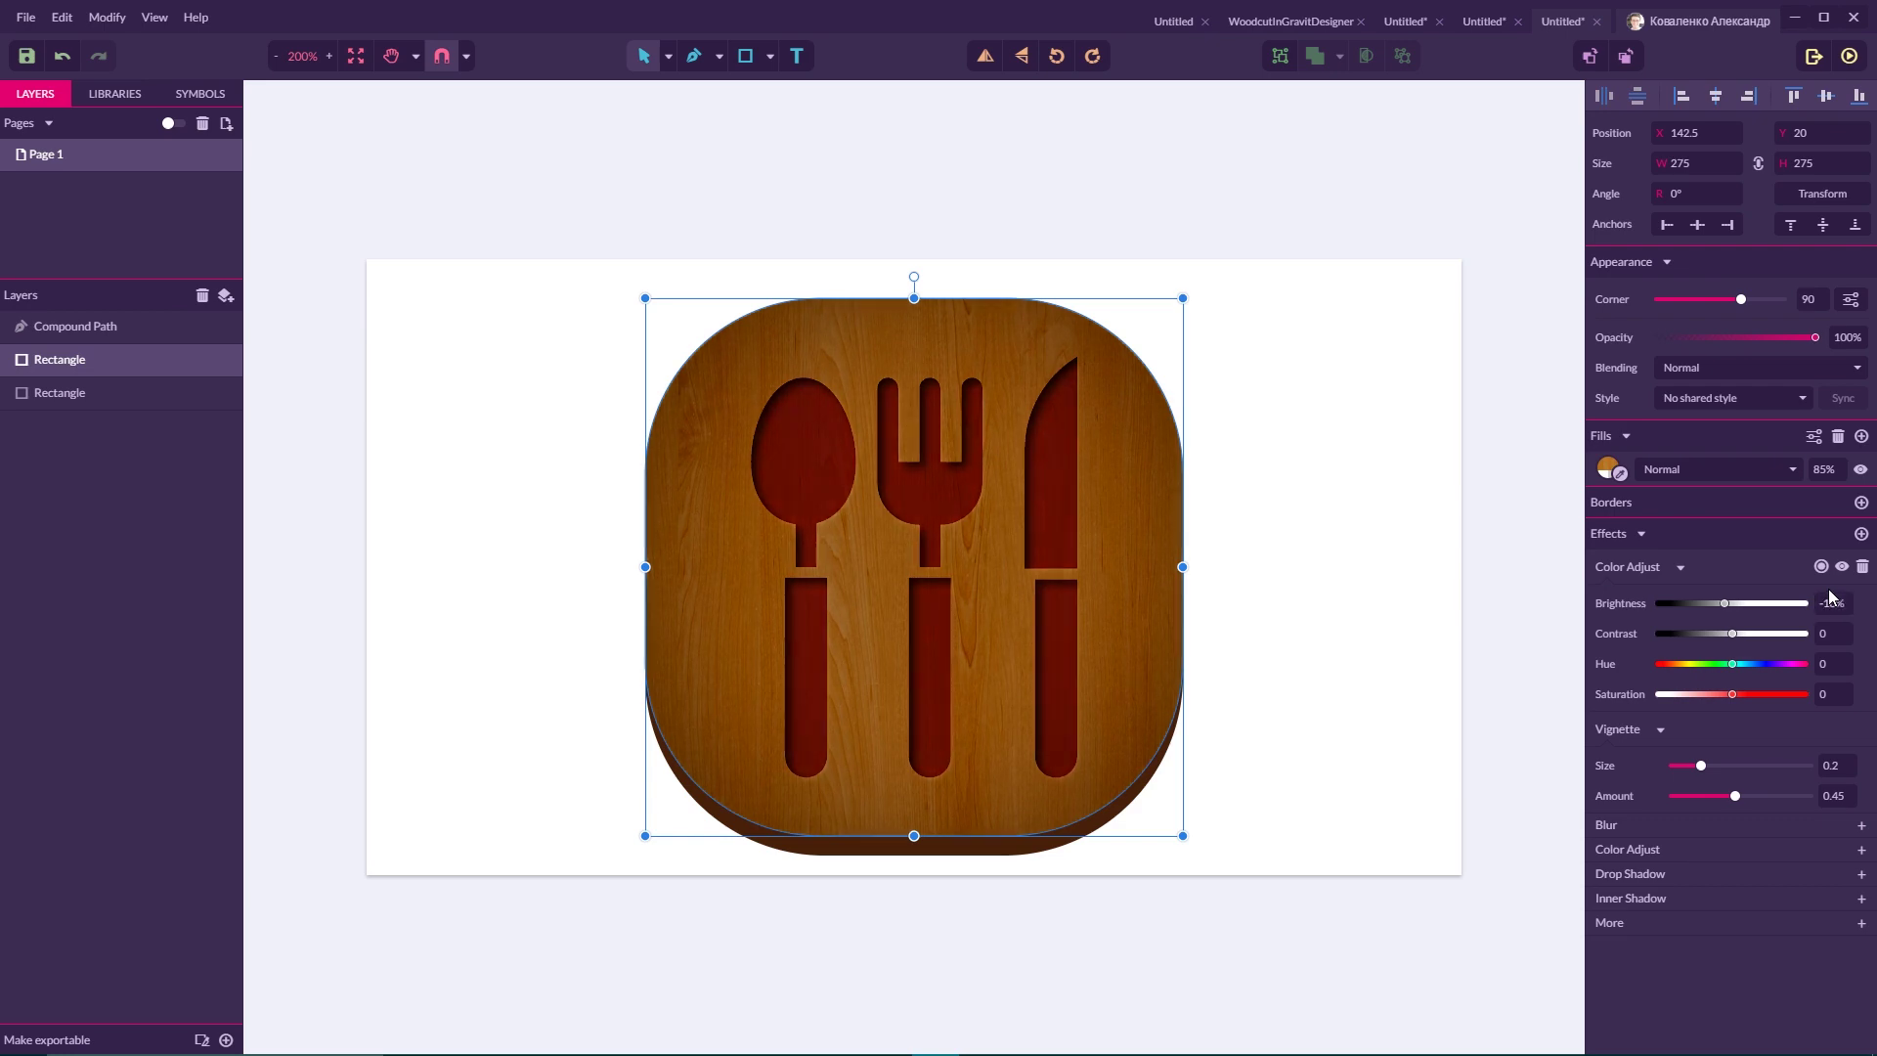
left_click(1829, 633)
key("BackSpace")
type("10")
key("Return")
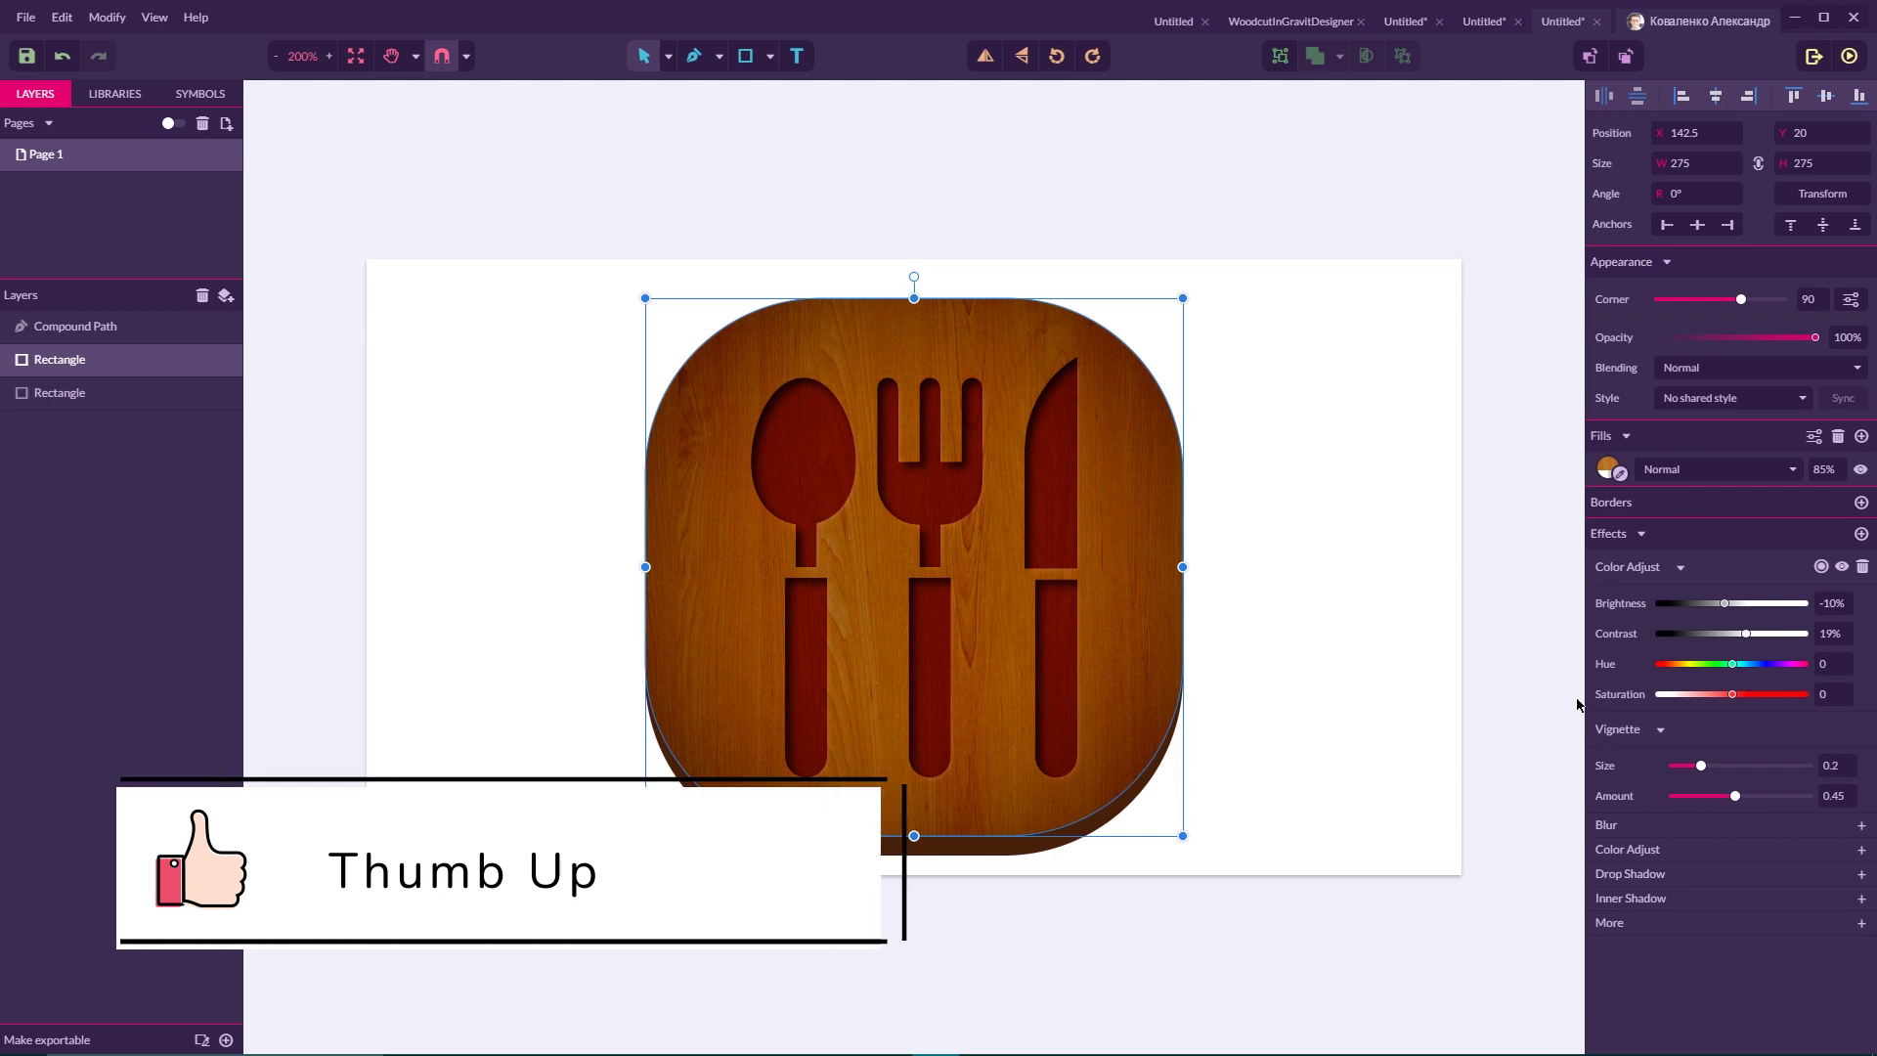
Click empty canvas to deselect the board and view the finished icon.
left_click(1234, 516)
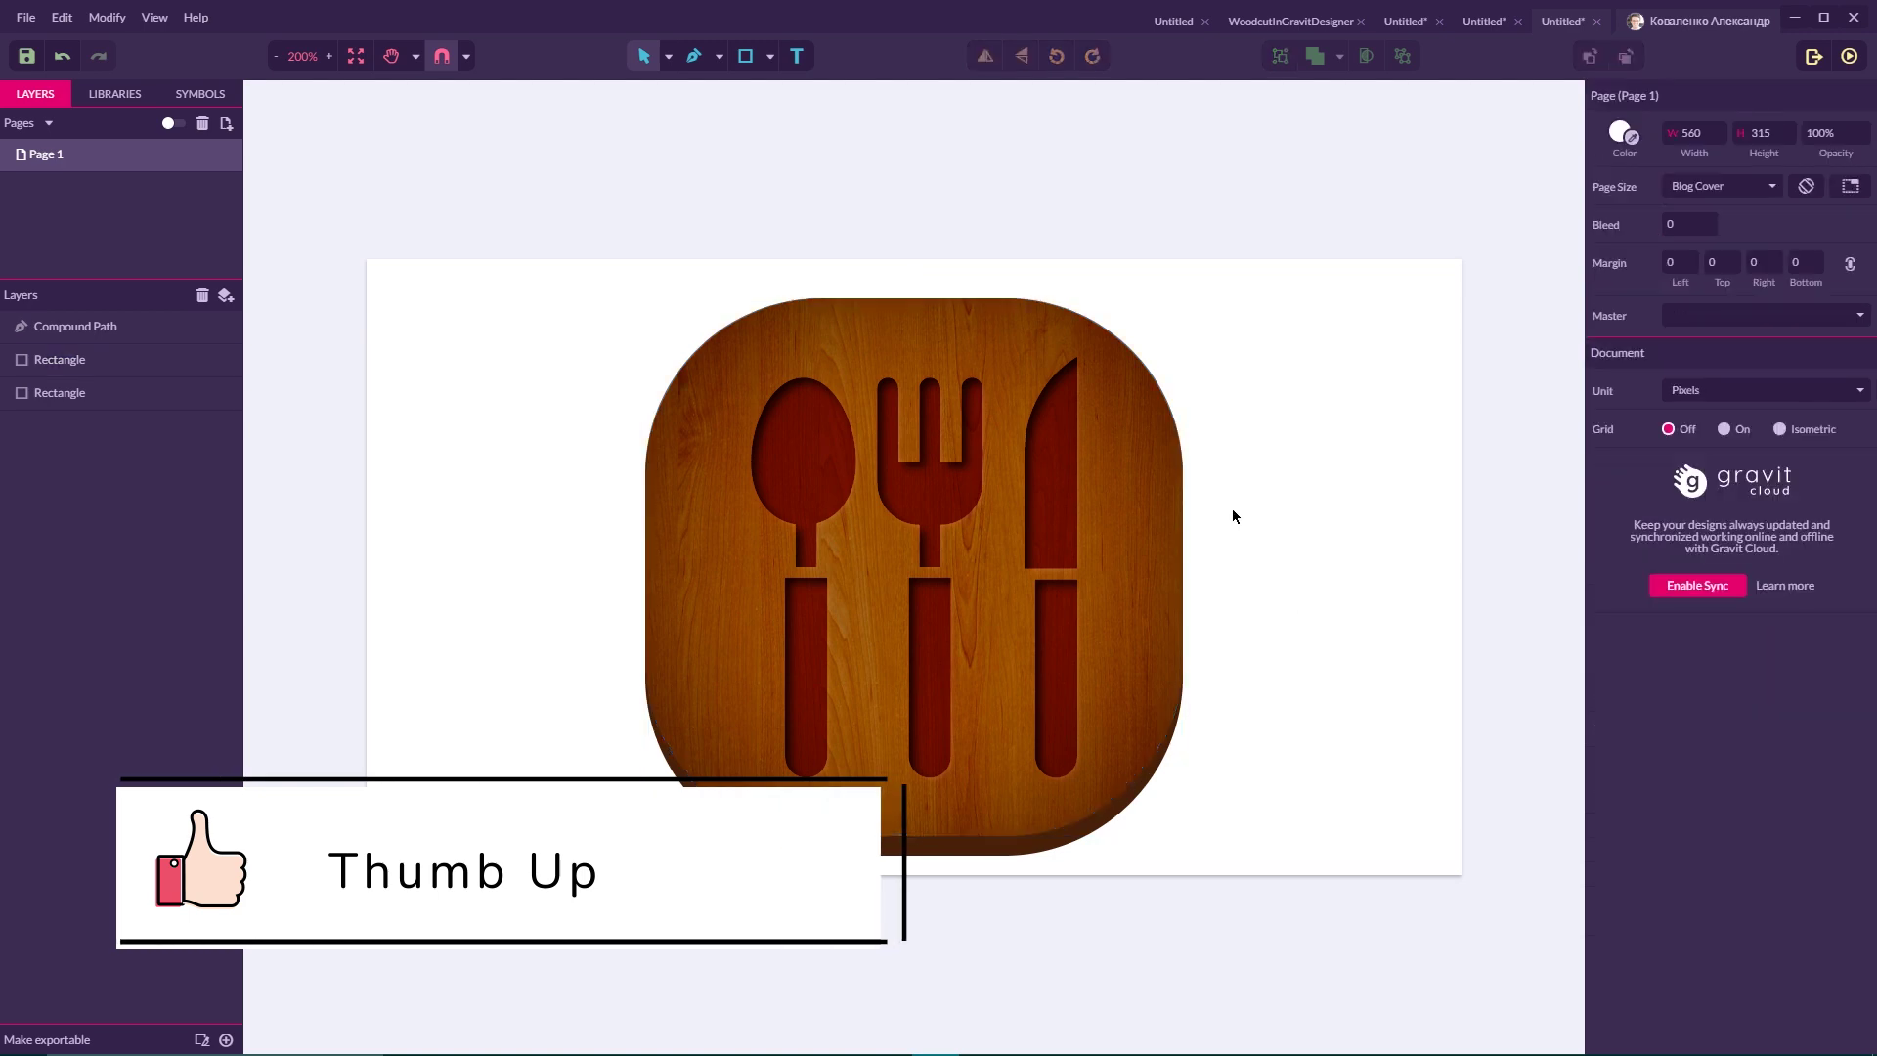